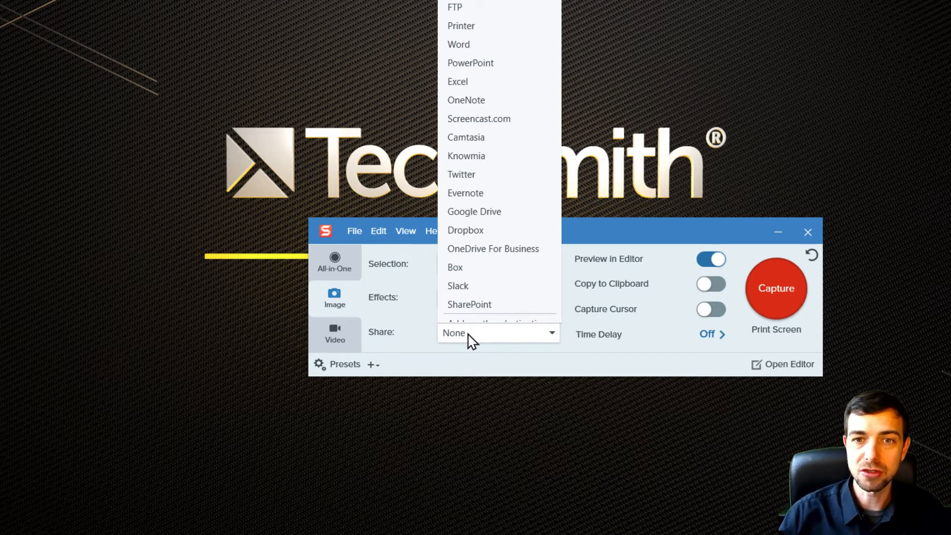
# - Set the capture window to All-in-One mode and bring up the Fidelity Holdings page in Chrome behind it
pyautogui.click(331, 268)
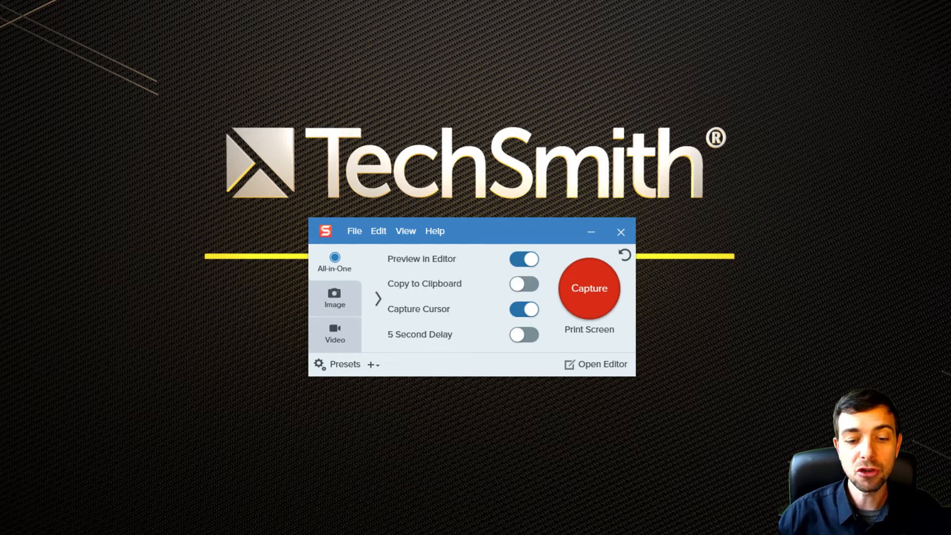
pyautogui.moveTo(281, 534)
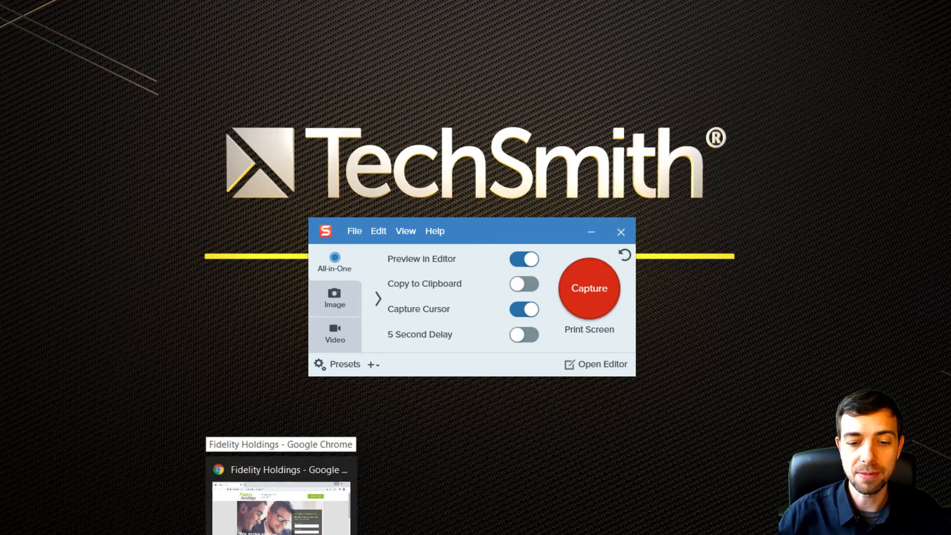
pyautogui.click(281, 508)
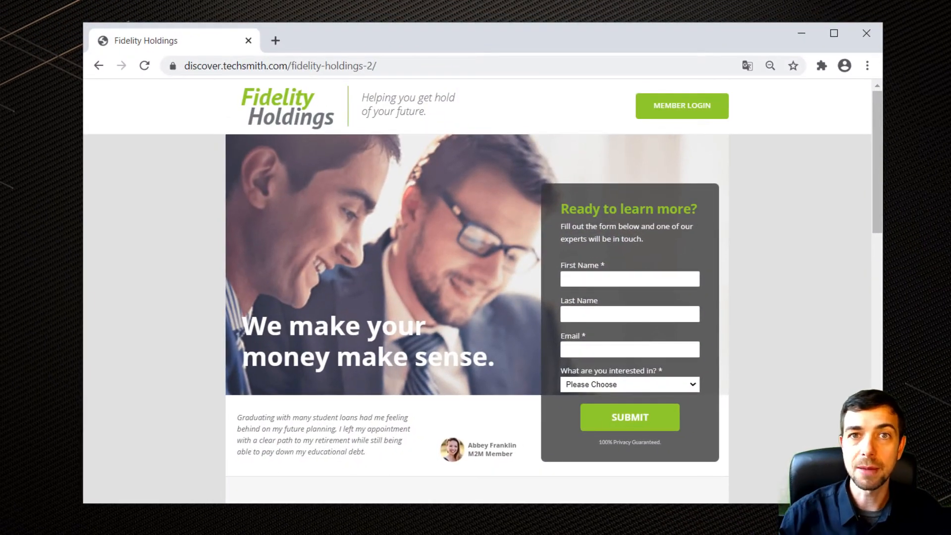
pyautogui.click(396, 534)
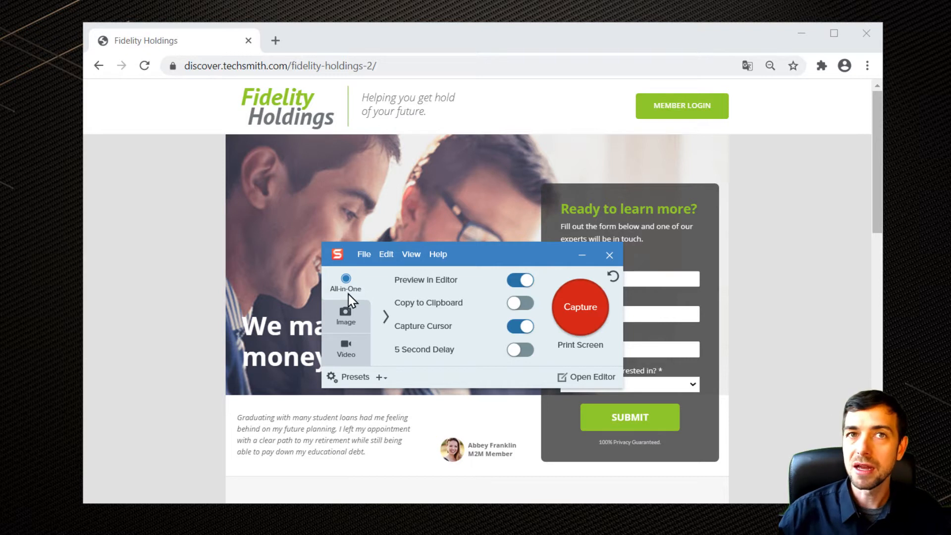
# - Capture an image of the Fidelity Holdings page, from its header to the bottom of the form, with the region adjusted to 927 x 676
pyautogui.click(587, 308)
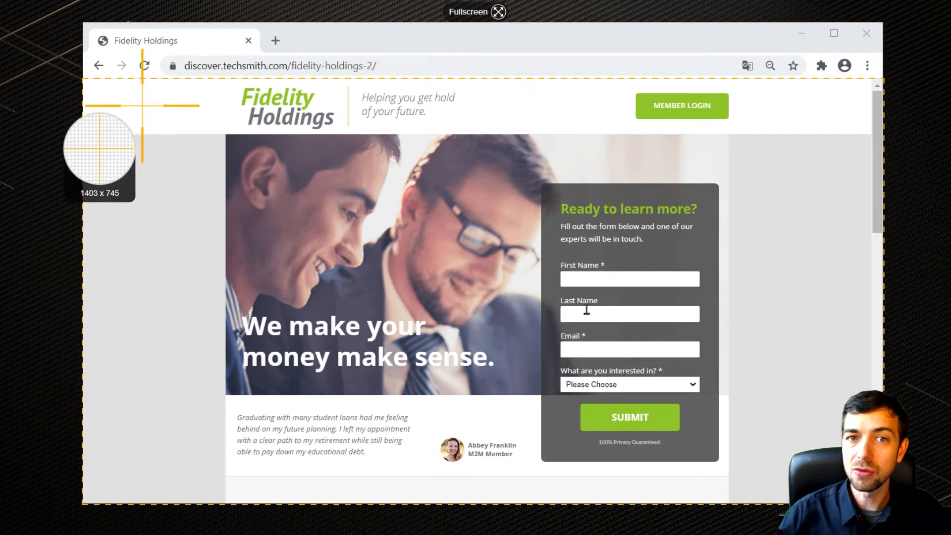
pyautogui.moveTo(215, 82); pyautogui.dragTo(733, 474)
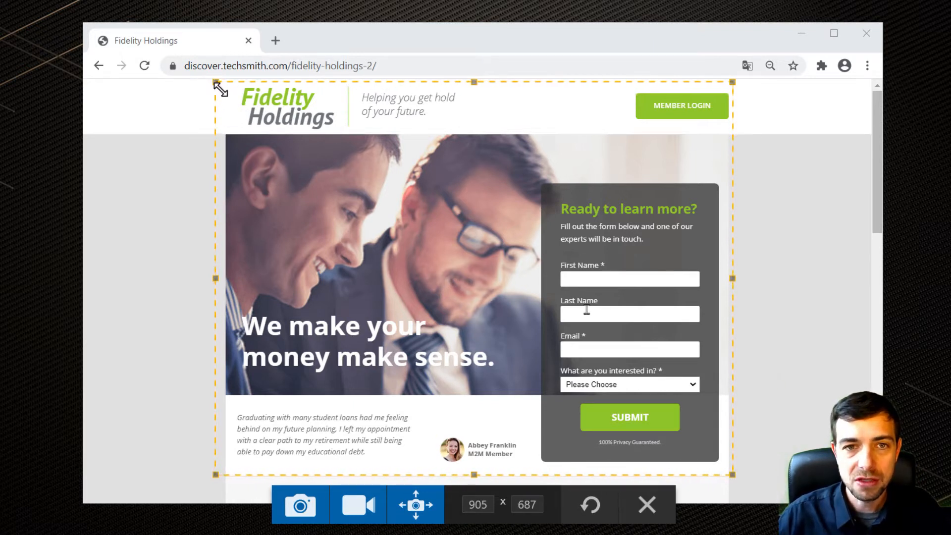
pyautogui.moveTo(215, 82)
pyautogui.mouseDown()
pyautogui.moveTo(202, 89)
pyautogui.moveTo(202, 128)
pyautogui.moveTo(207, 83)
pyautogui.mouseUp()
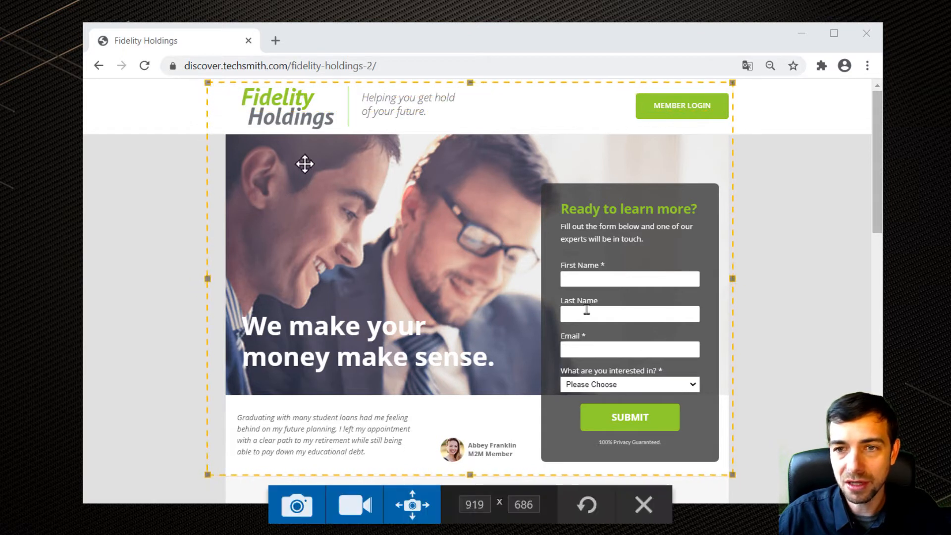
pyautogui.moveTo(732, 279); pyautogui.dragTo(737, 280)
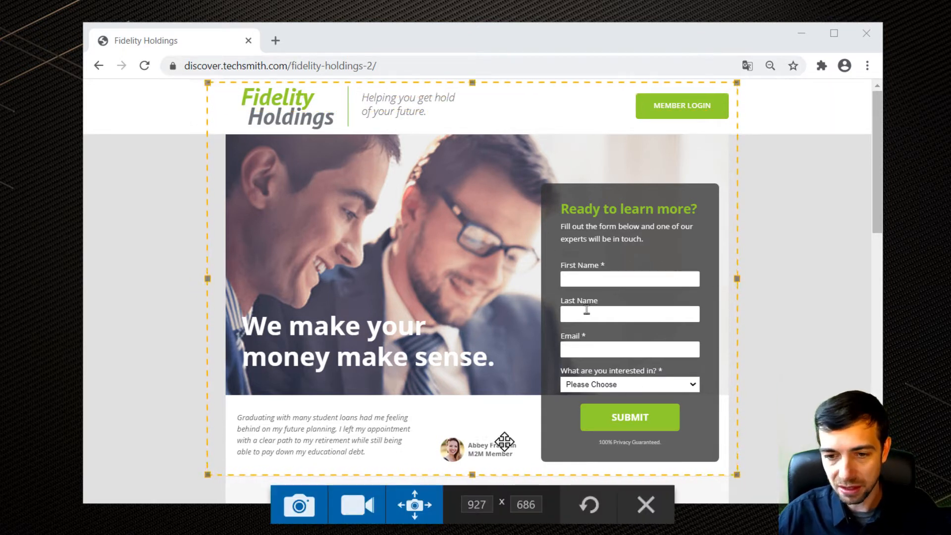
pyautogui.moveTo(472, 474); pyautogui.dragTo(473, 467)
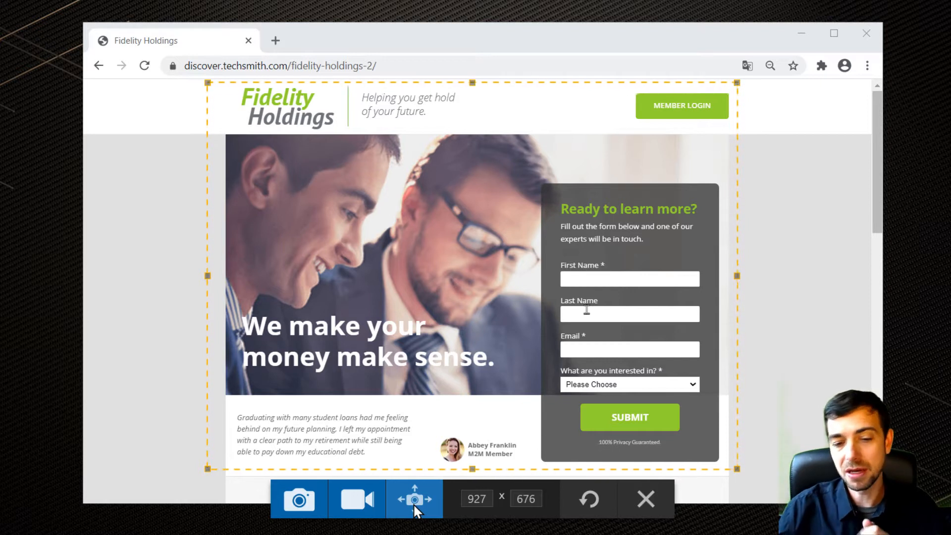
pyautogui.click(300, 500)
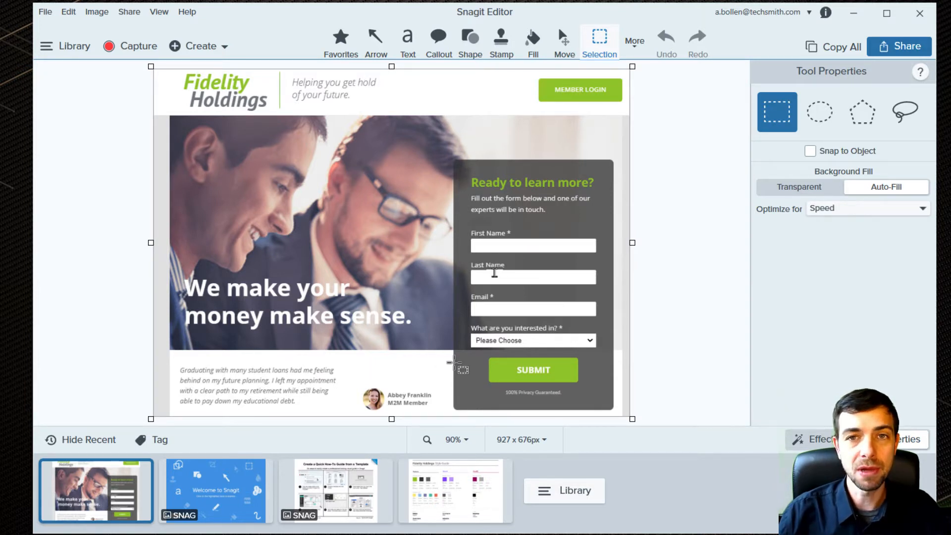
# - Examine the styles and properties of the Arrow, Text, Callout, Fill, Stamp and Shape tools, plus the list of additional tools
pyautogui.click(377, 42)
pyautogui.click(411, 45)
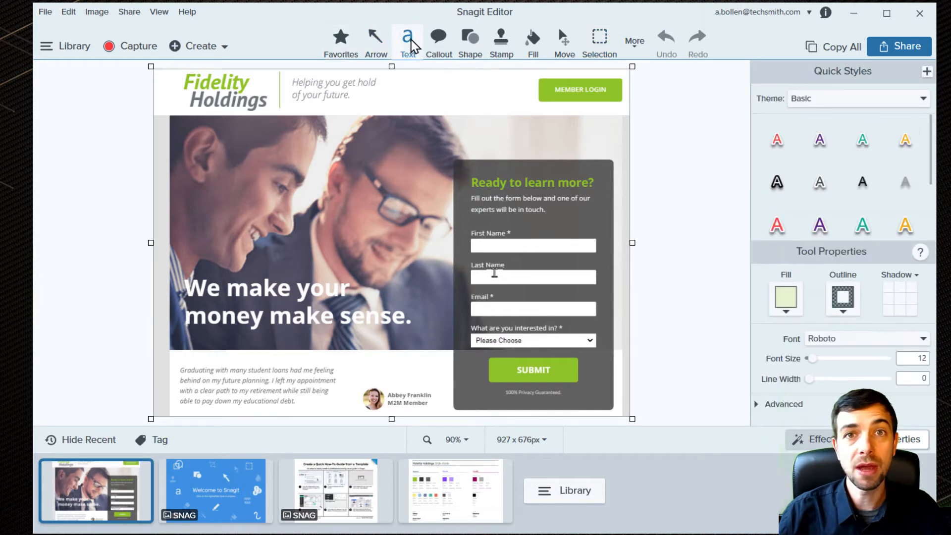
pyautogui.click(437, 43)
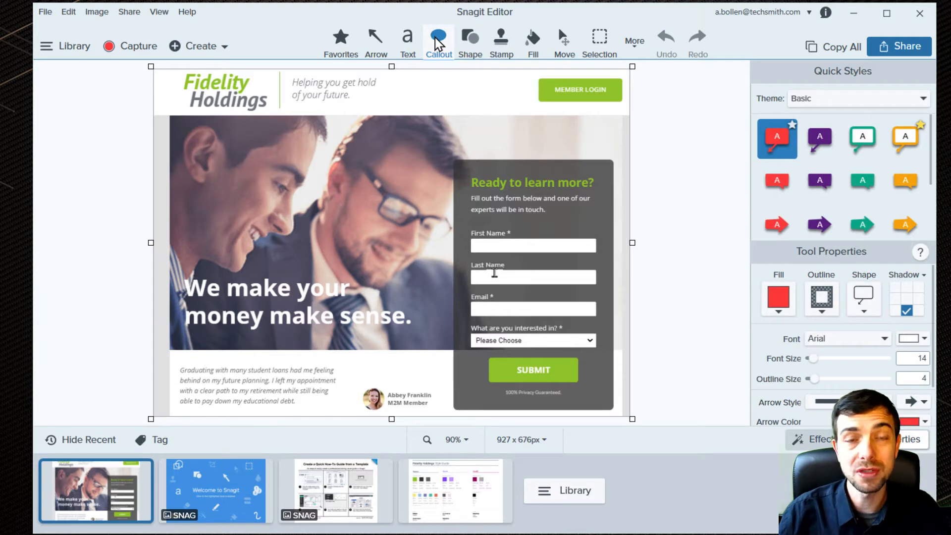
pyautogui.click(533, 43)
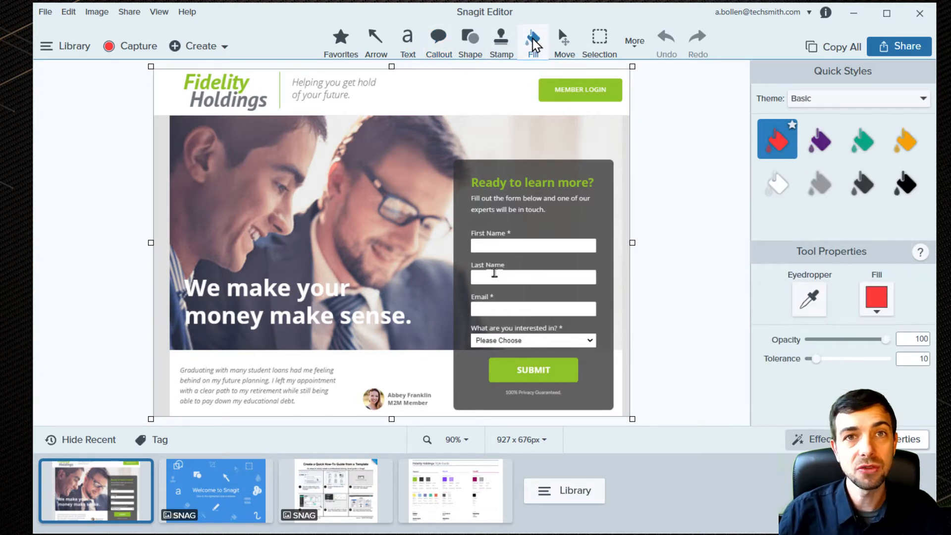
pyautogui.click(637, 43)
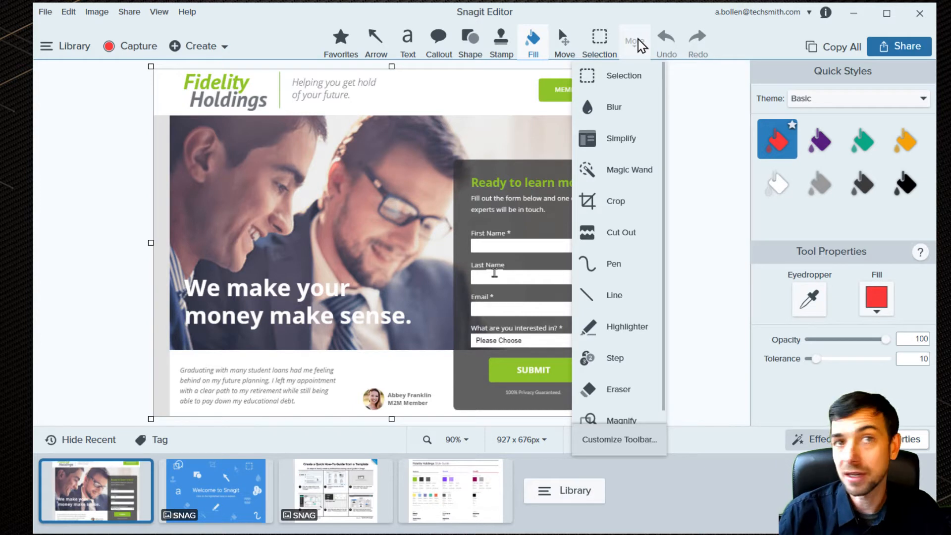
pyautogui.click(639, 45)
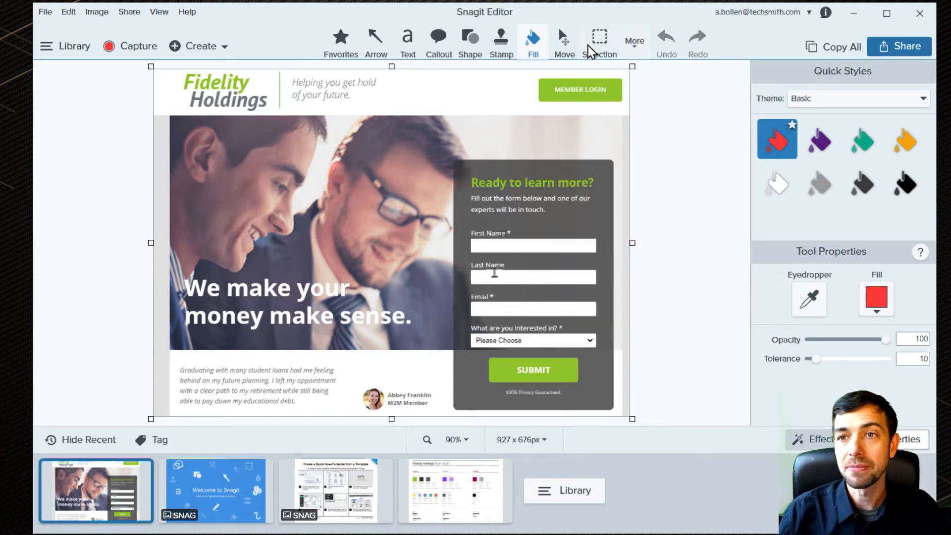
pyautogui.click(502, 45)
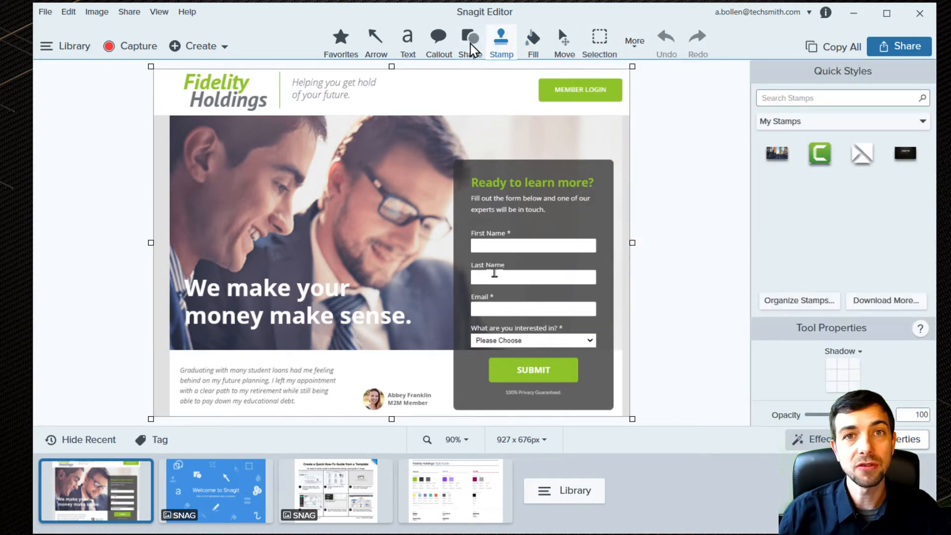
pyautogui.click(476, 47)
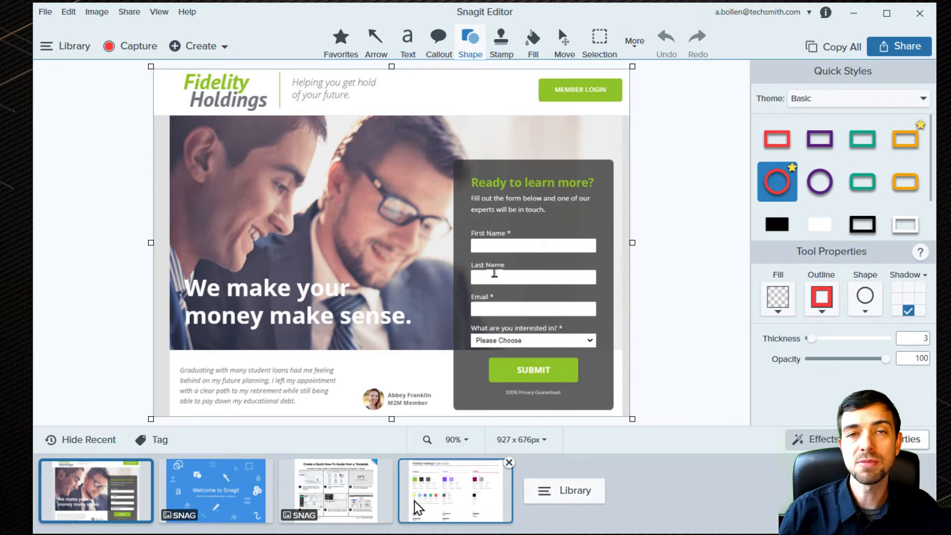
# - View the recent EditorOverview and TemplateOnboarding captures, and return to the Fidelity Holdings capture
pyautogui.click(245, 505)
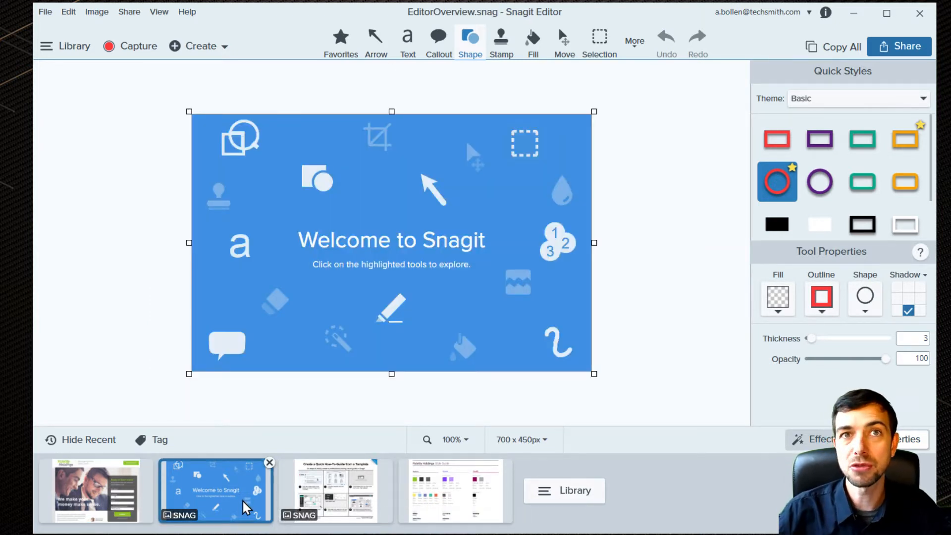
pyautogui.click(318, 509)
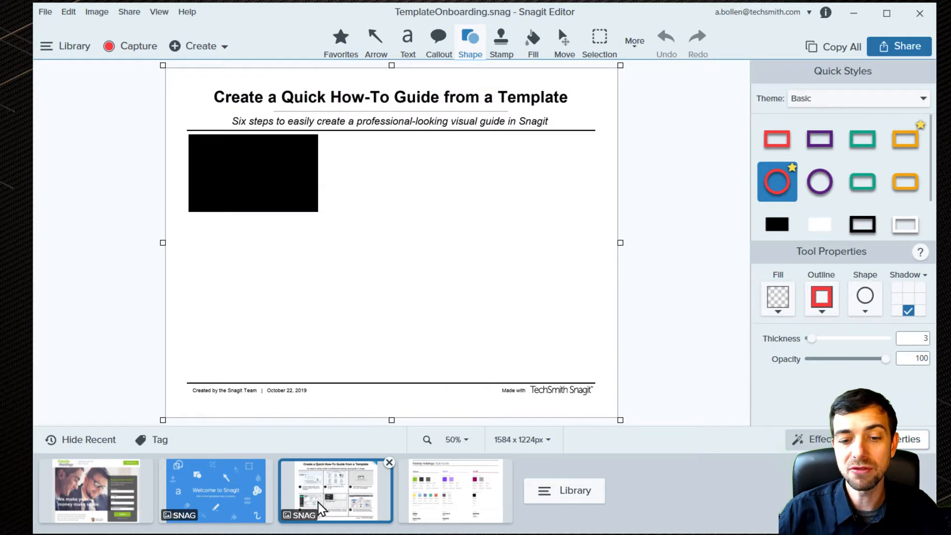
pyautogui.click(119, 495)
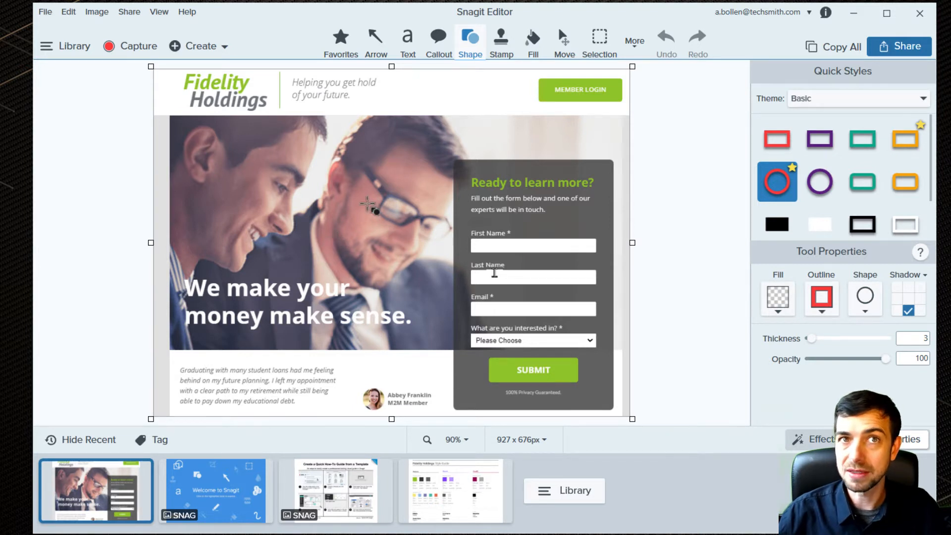
# - Draw an arrow from the orange style, recolored to a darker golden brown, pointing at the left edge of the MEMBER LOGIN button
pyautogui.click(376, 44)
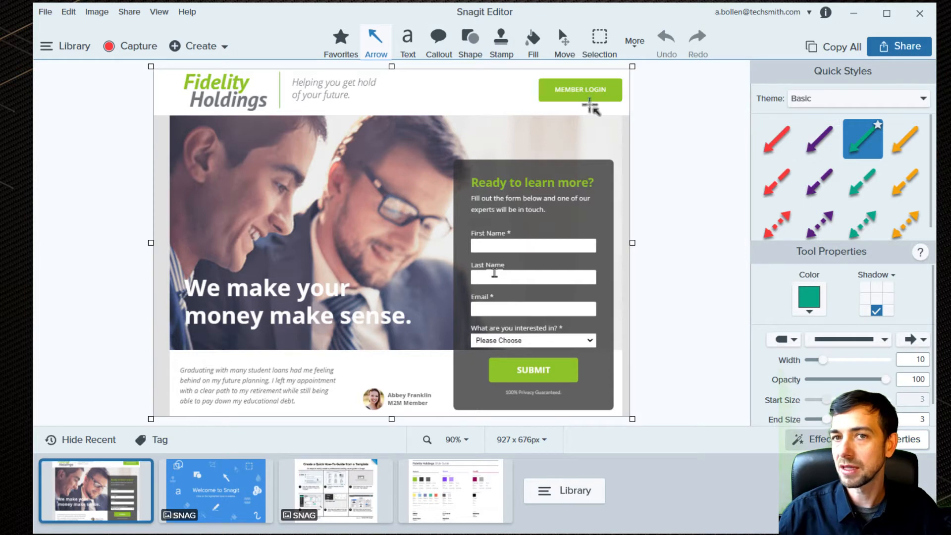
pyautogui.click(904, 149)
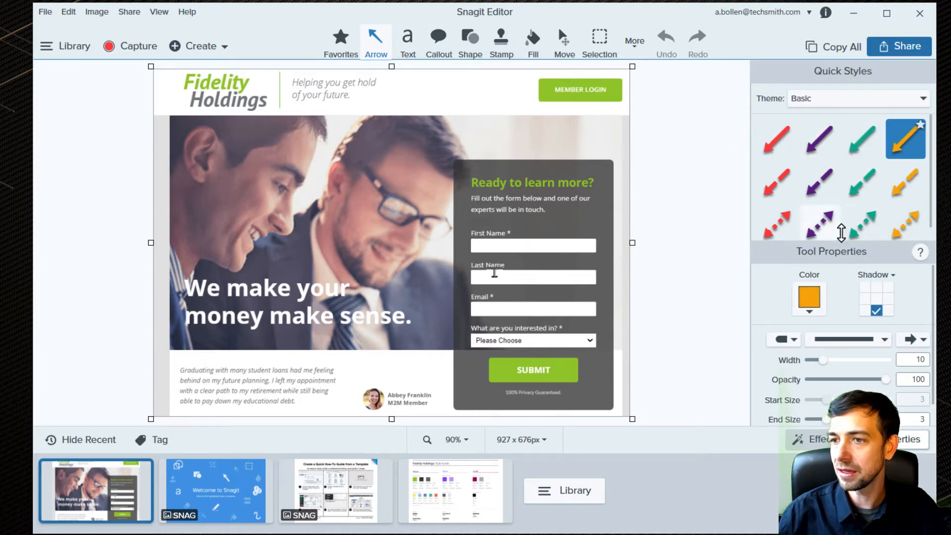
pyautogui.click(810, 300)
pyautogui.moveTo(788, 392); pyautogui.dragTo(825, 399)
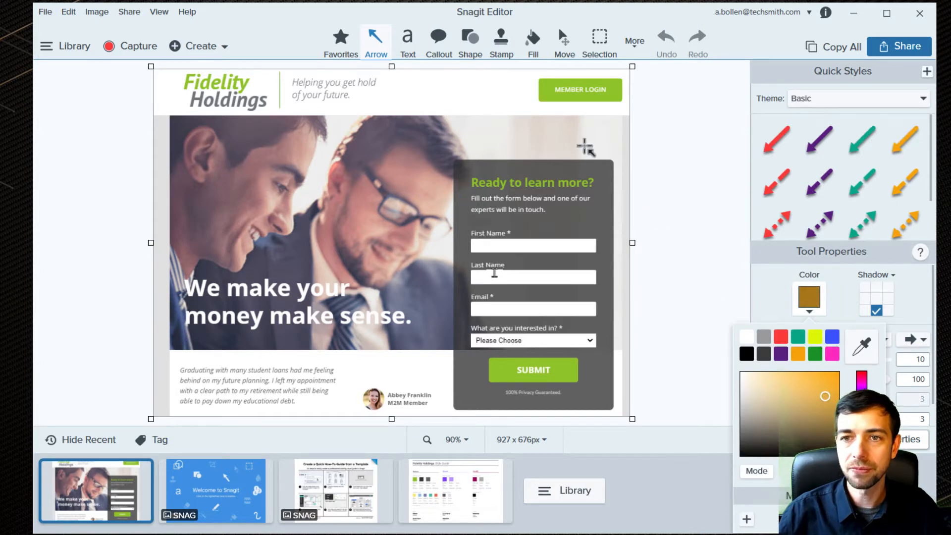
pyautogui.moveTo(442, 93); pyautogui.dragTo(539, 90)
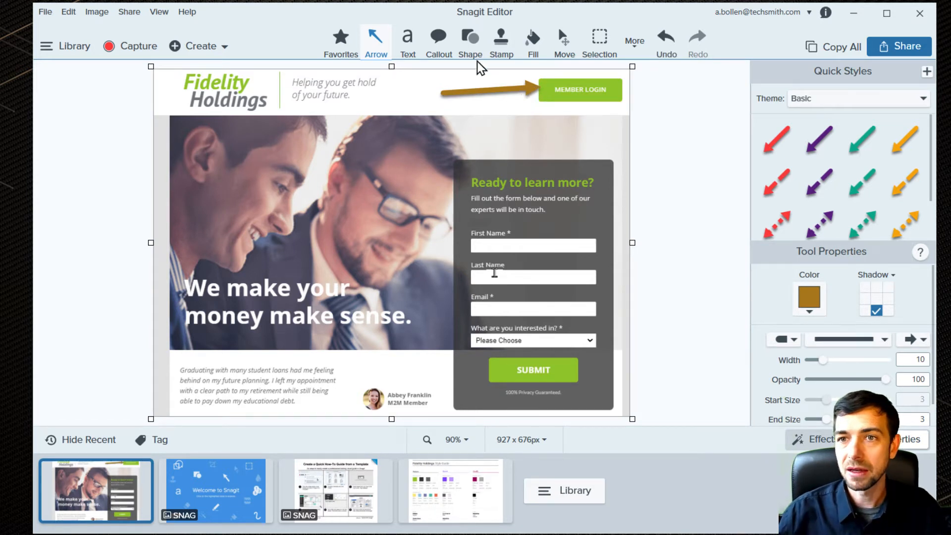
# - Draw an orange rectangle outline around the SUBMIT button and its privacy note, with a thickness of 8
pyautogui.click(471, 39)
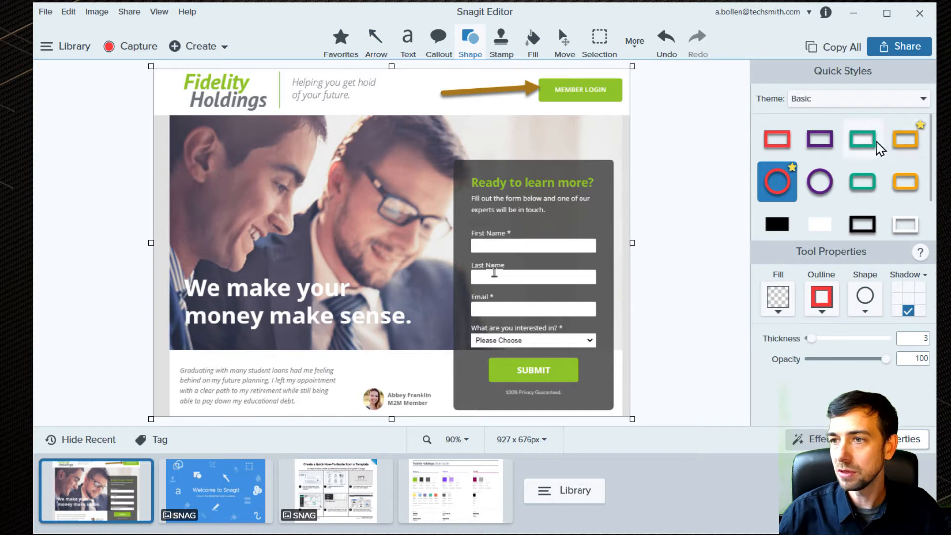
pyautogui.click(897, 141)
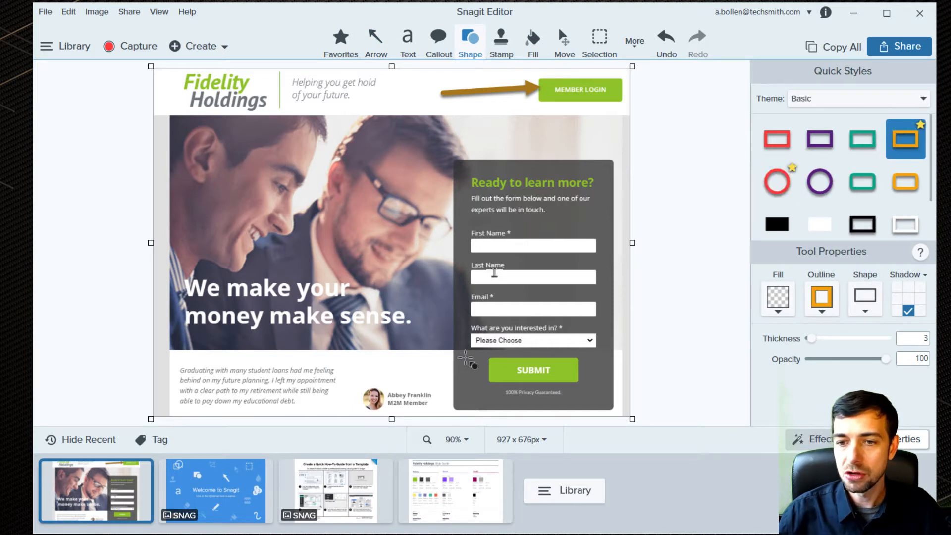
pyautogui.moveTo(464, 349); pyautogui.dragTo(603, 399)
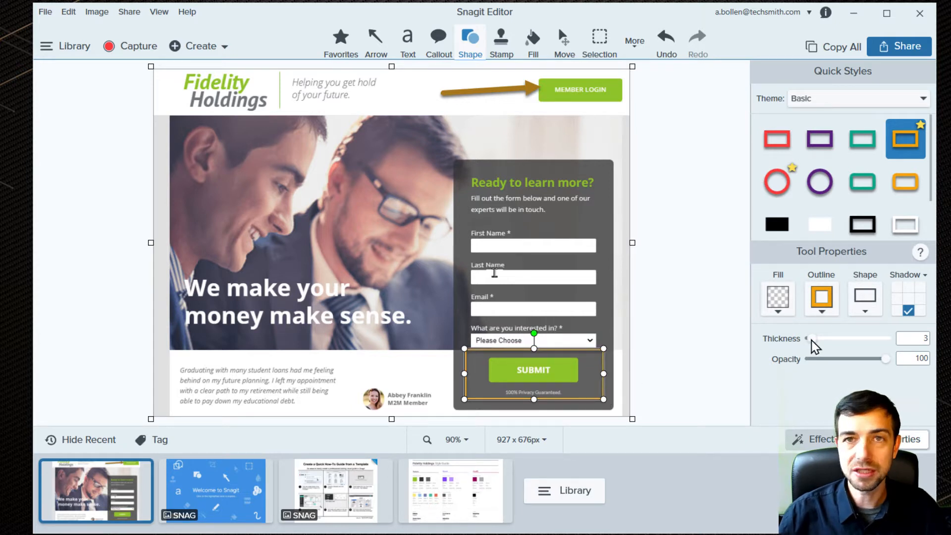
pyautogui.moveTo(811, 340); pyautogui.dragTo(818, 340)
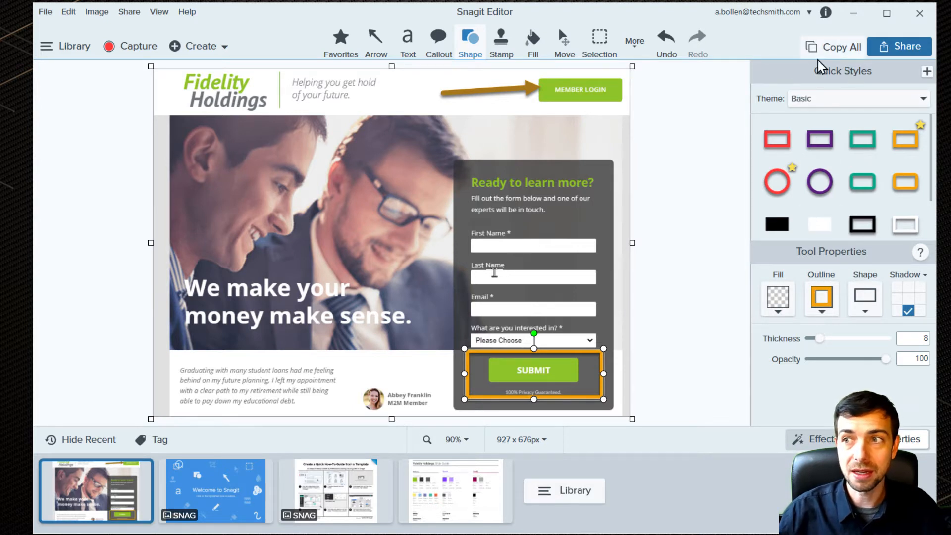
pyautogui.click(681, 232)
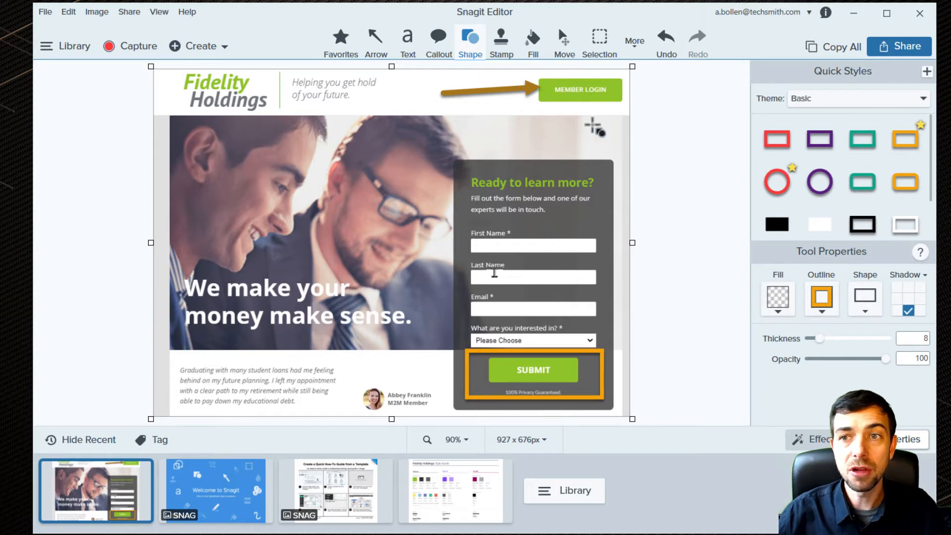
# - Place orange teardrop step markers 1 beside MEMBER LOGIN, 2 beside the First Name field and 3 beside the Email field
pyautogui.click(635, 45)
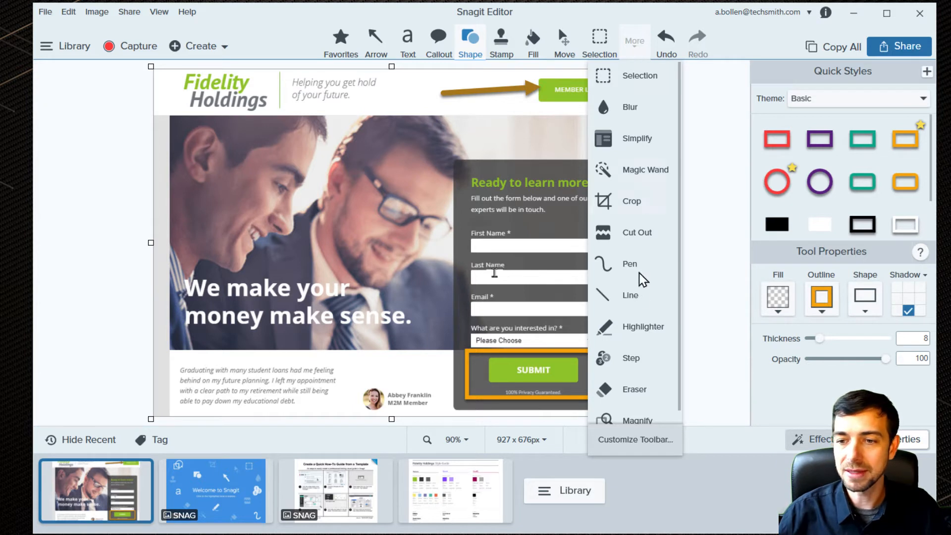
pyautogui.click(637, 361)
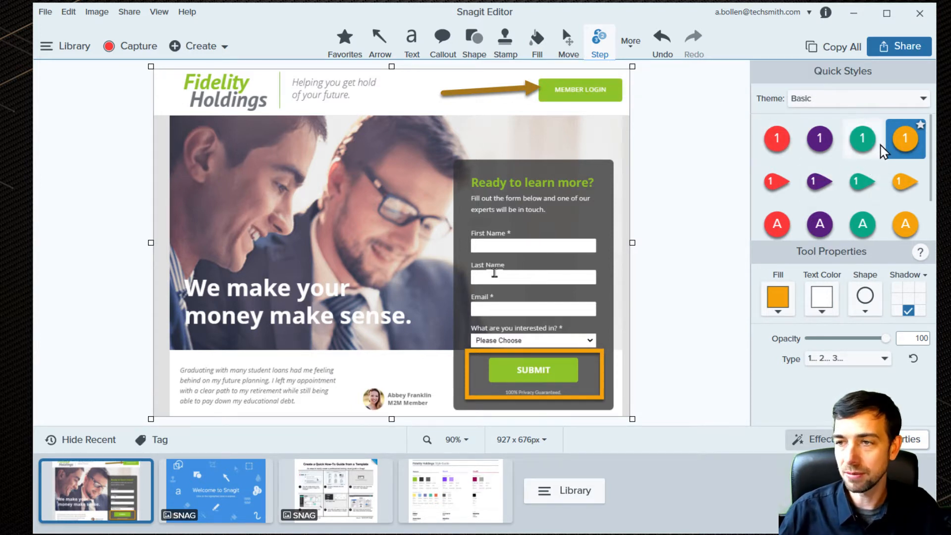
pyautogui.click(904, 183)
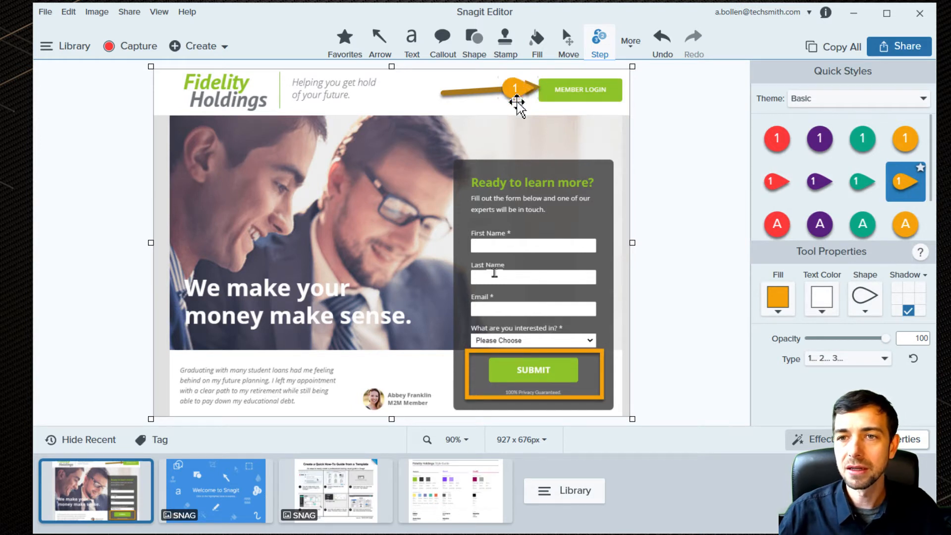
pyautogui.click(516, 90)
pyautogui.moveTo(517, 90); pyautogui.dragTo(523, 88)
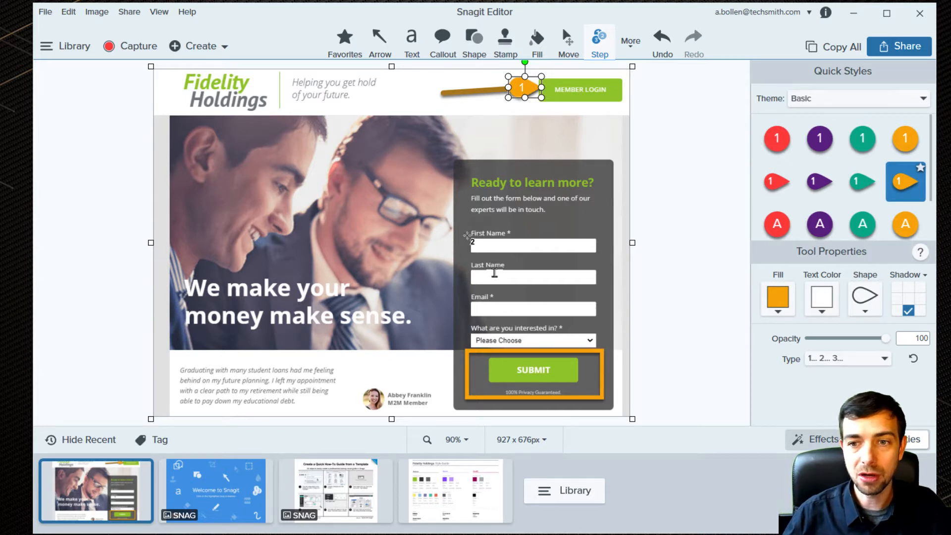
pyautogui.click(455, 242)
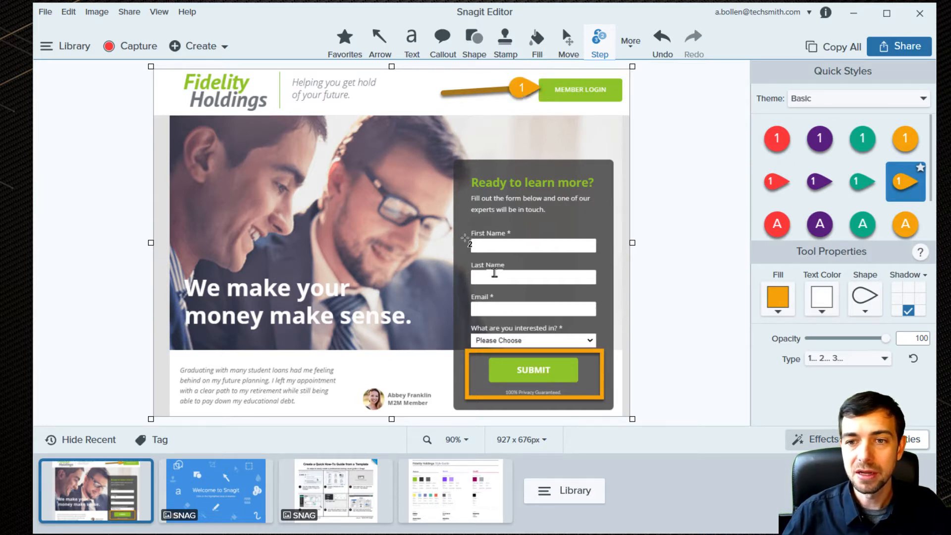
pyautogui.click(448, 306)
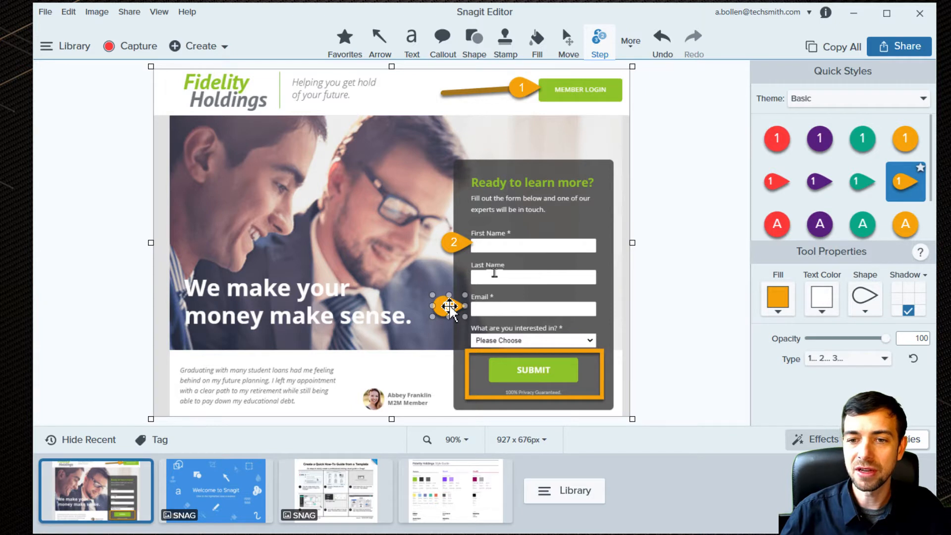
# - Place orange teardrop step markers 4 beside the "What are you interested in?" field and 5 beside the SUBMIT button
pyautogui.click(446, 336)
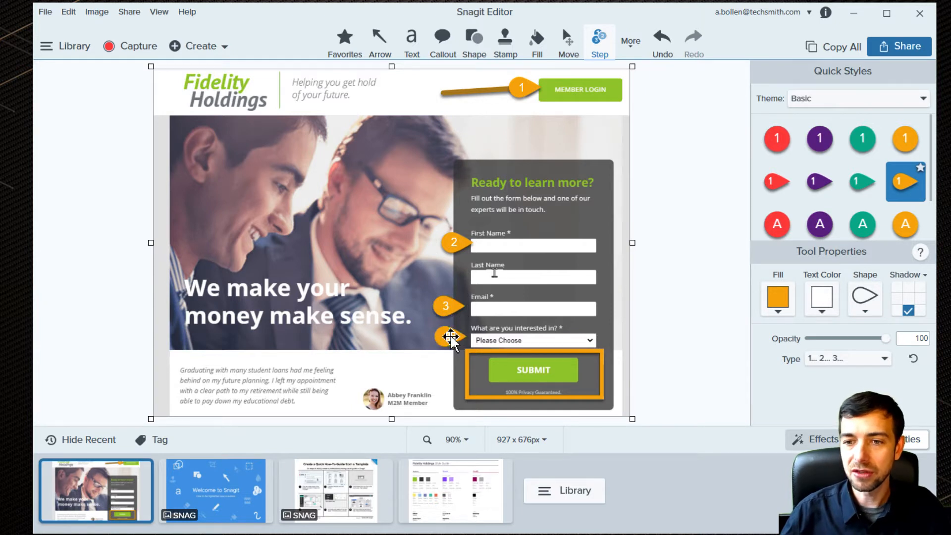
pyautogui.click(470, 373)
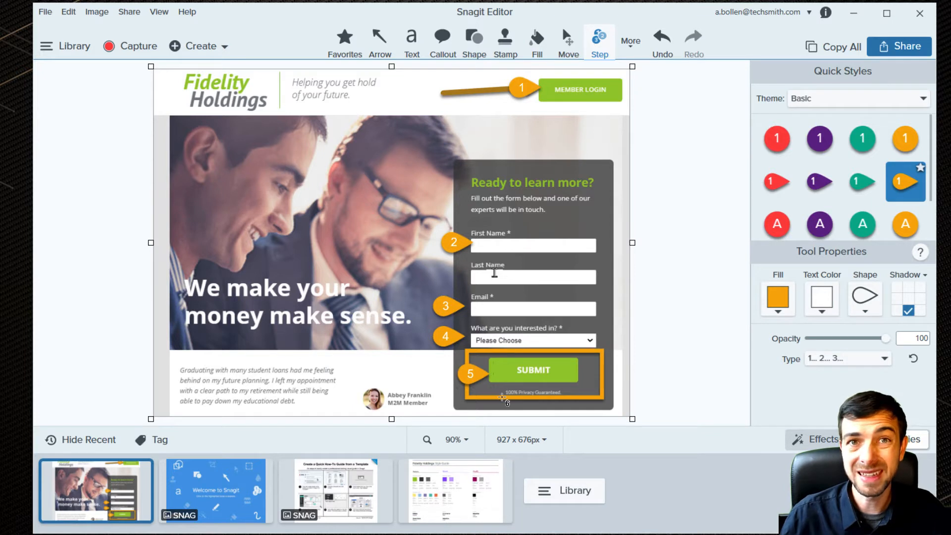
# - Blur the member's photo and name beside the testimonial with the Blur tool
pyautogui.click(634, 40)
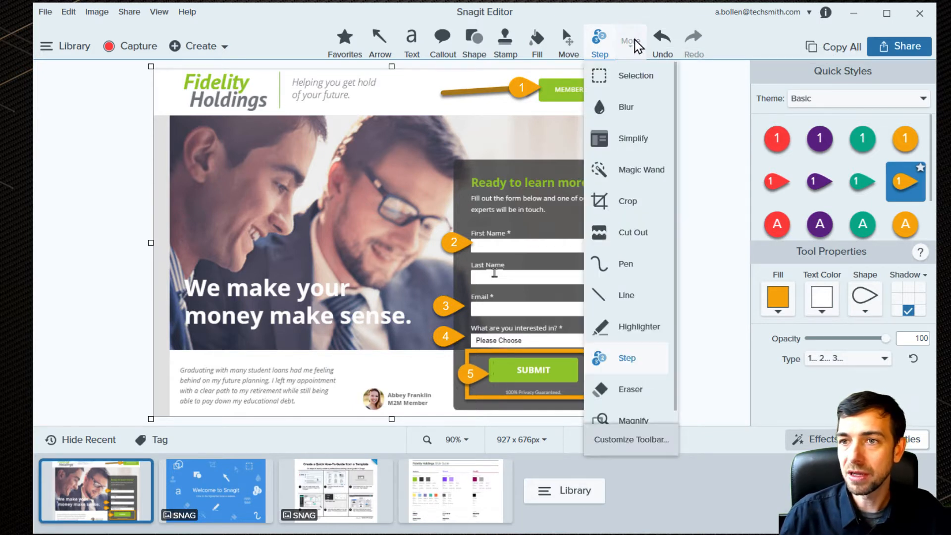
pyautogui.click(633, 106)
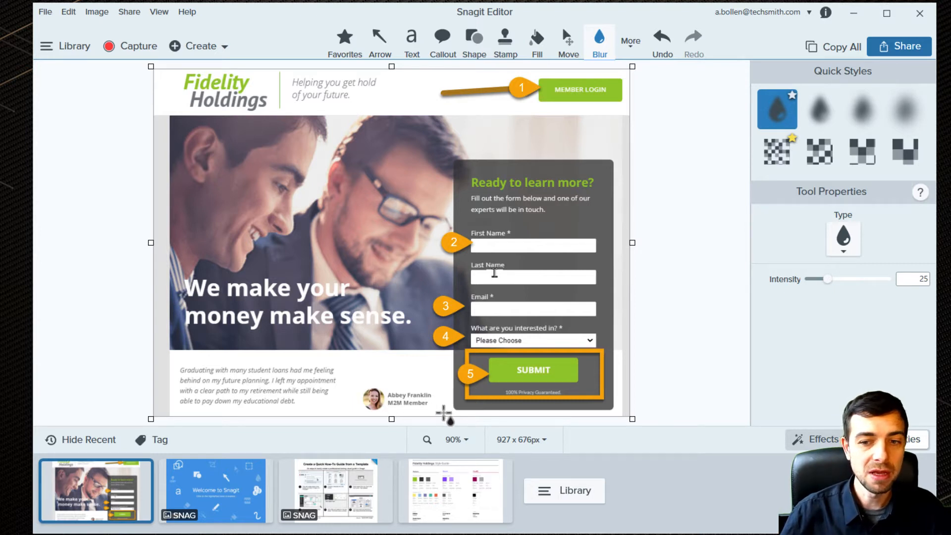
pyautogui.moveTo(443, 412)
pyautogui.mouseDown()
pyautogui.moveTo(349, 377)
pyautogui.moveTo(378, 393)
pyautogui.mouseUp()
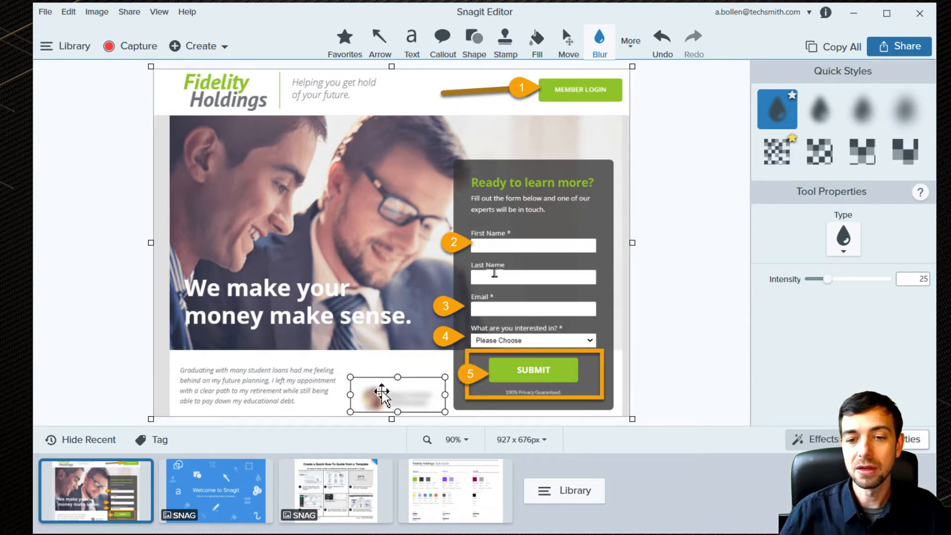
pyautogui.click(407, 360)
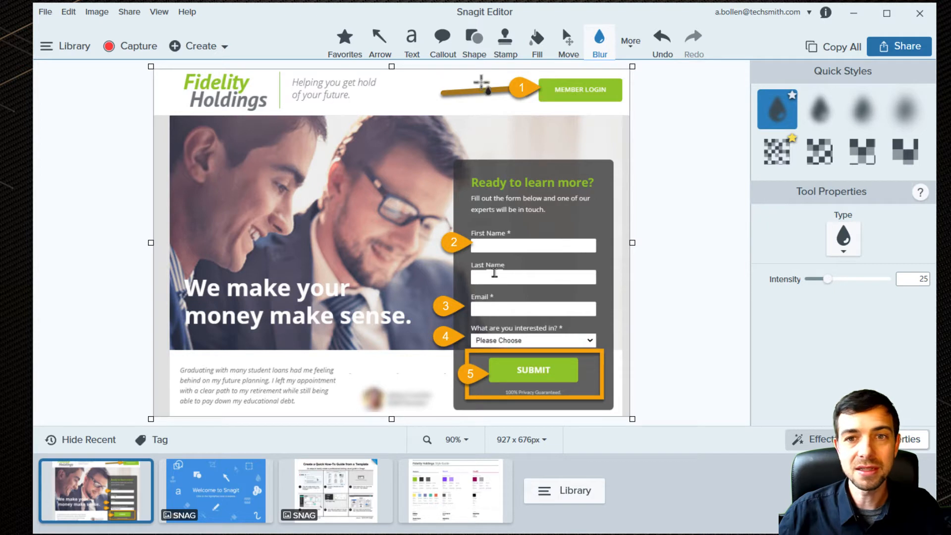
# - Select the tagline beside the Fidelity Holdings logo, grab its text to examine it, and close the results
pyautogui.click(631, 46)
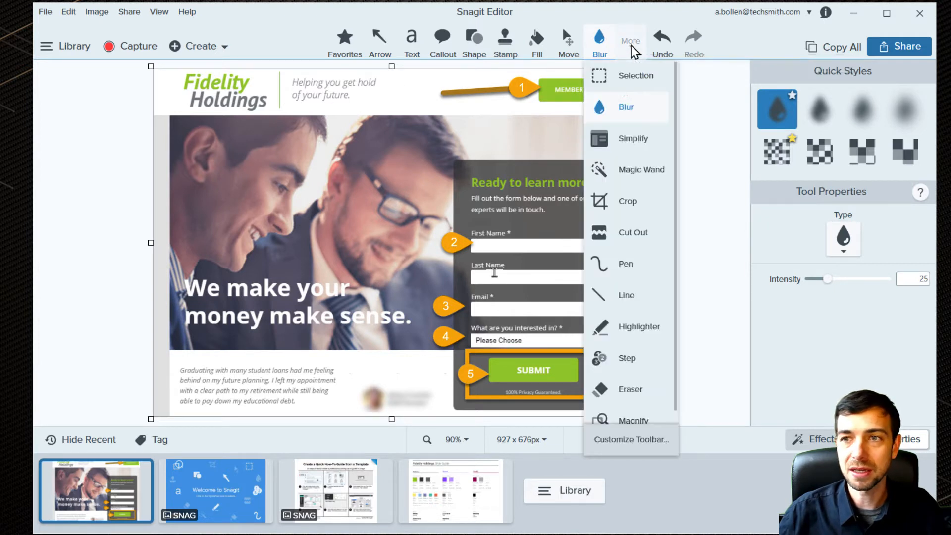
pyautogui.click(638, 83)
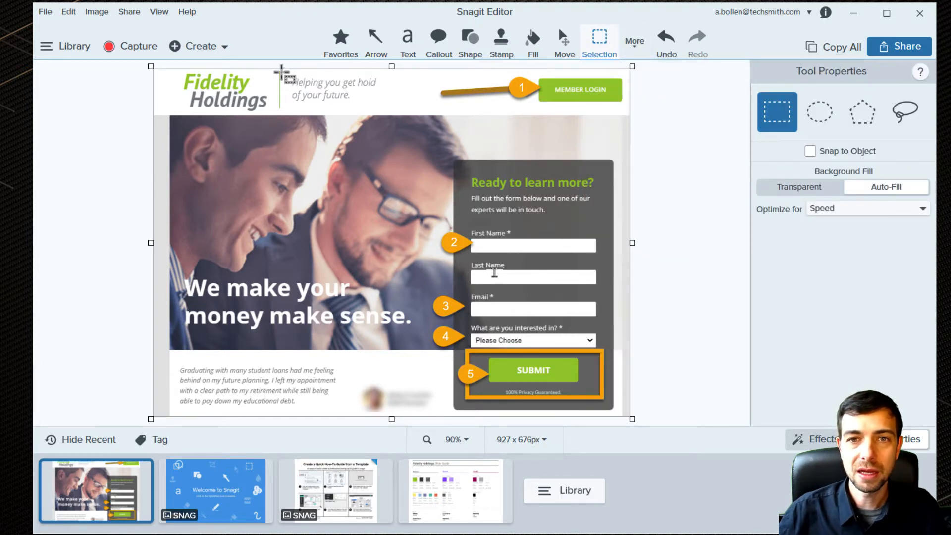
pyautogui.moveTo(278, 68); pyautogui.dragTo(391, 108)
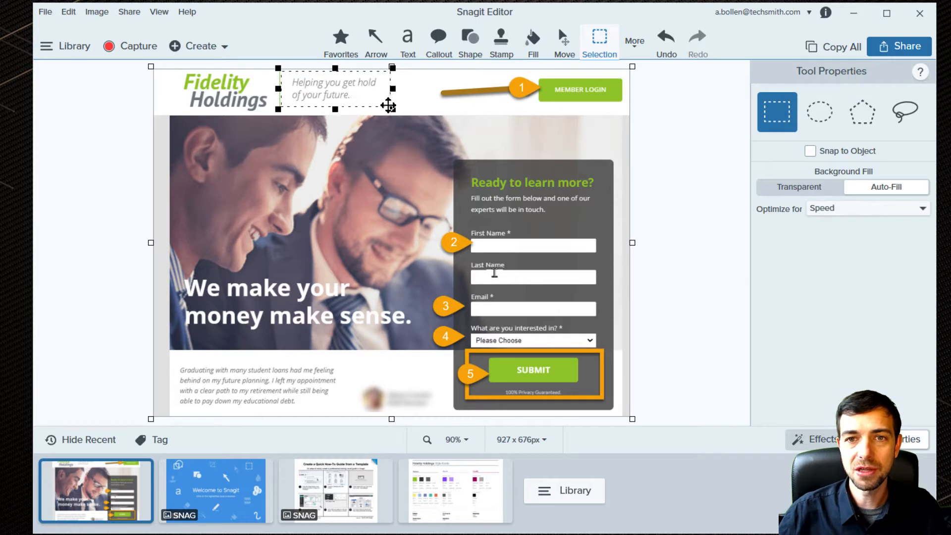
pyautogui.rightClick(328, 97)
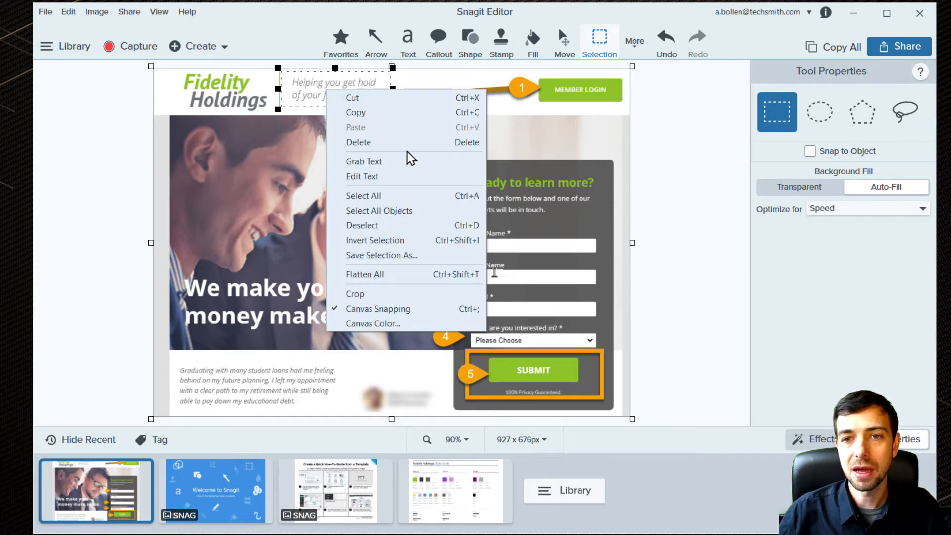
pyautogui.click(406, 165)
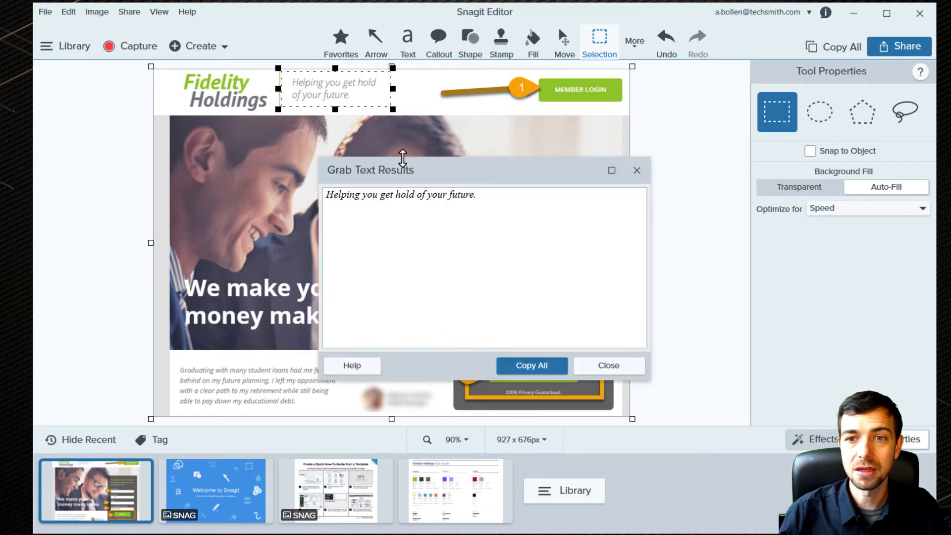
pyautogui.tripleClick(406, 194)
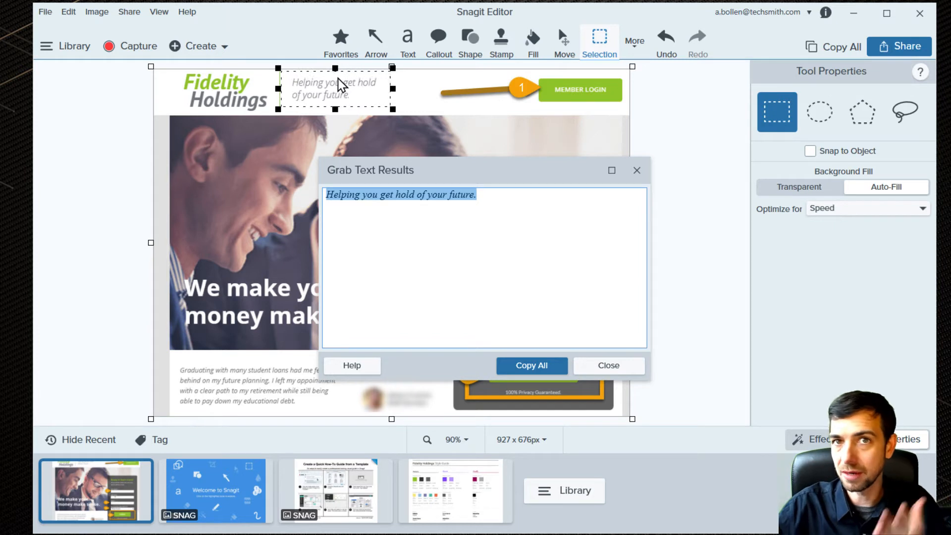
pyautogui.click(621, 366)
pyautogui.click(662, 167)
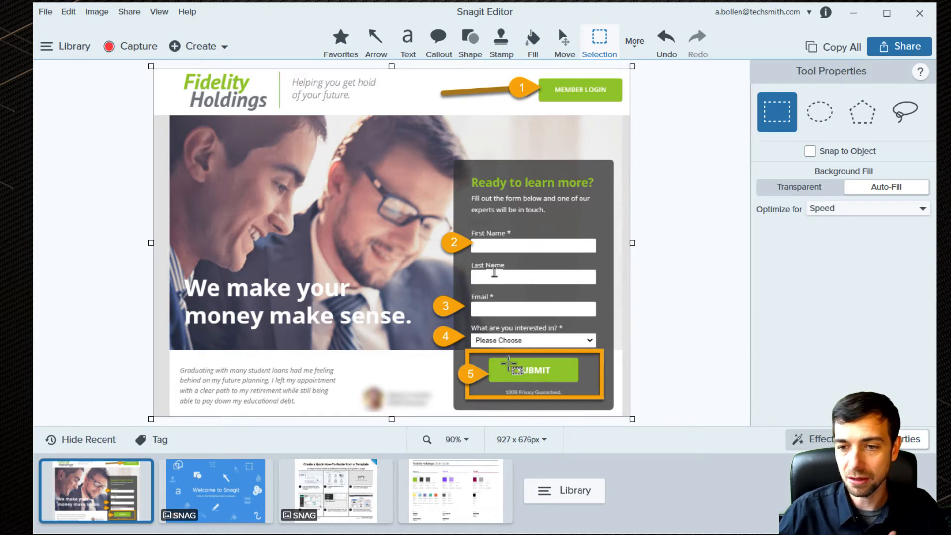
# - Select the SUBMIT label on the green button and convert it to editable text
pyautogui.moveTo(502, 363); pyautogui.dragTo(565, 377)
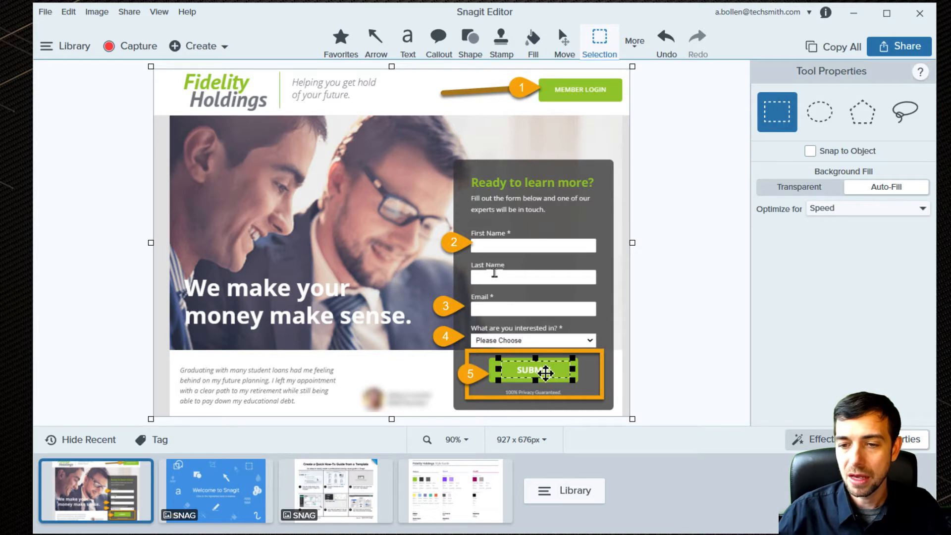
pyautogui.rightClick(546, 373)
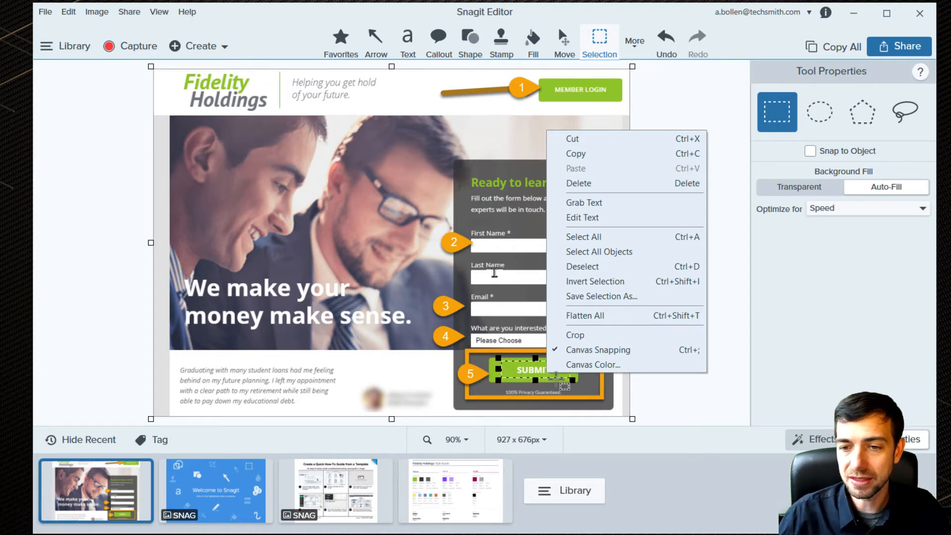
pyautogui.click(611, 216)
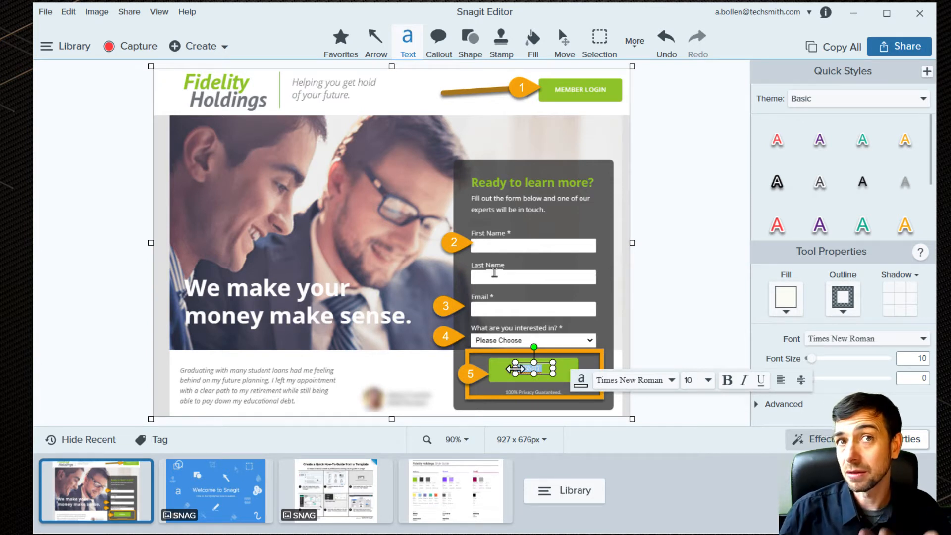
# - Set the SUBMIT label's font to Roboto with a size of 20
pyautogui.click(627, 379)
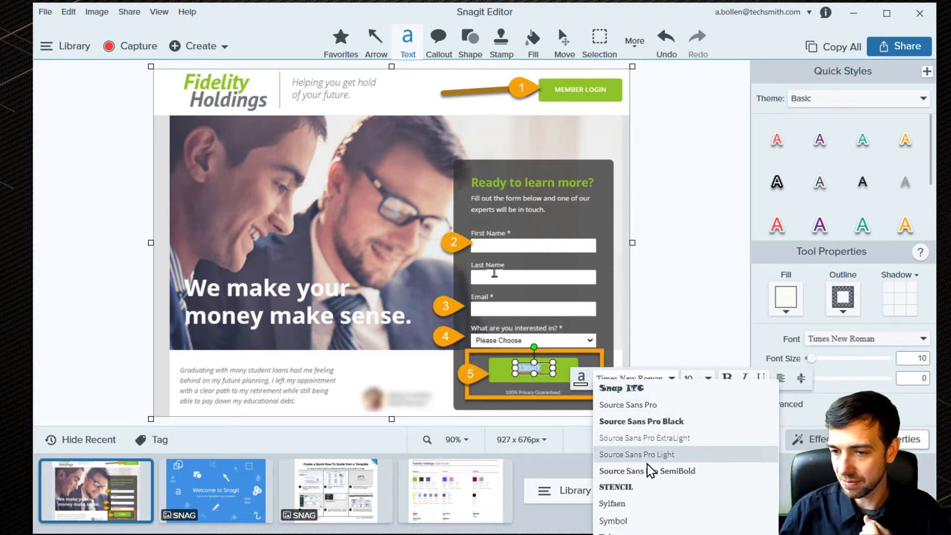
pyautogui.scroll(3, 651, 468)
pyautogui.scroll(12, 650, 470)
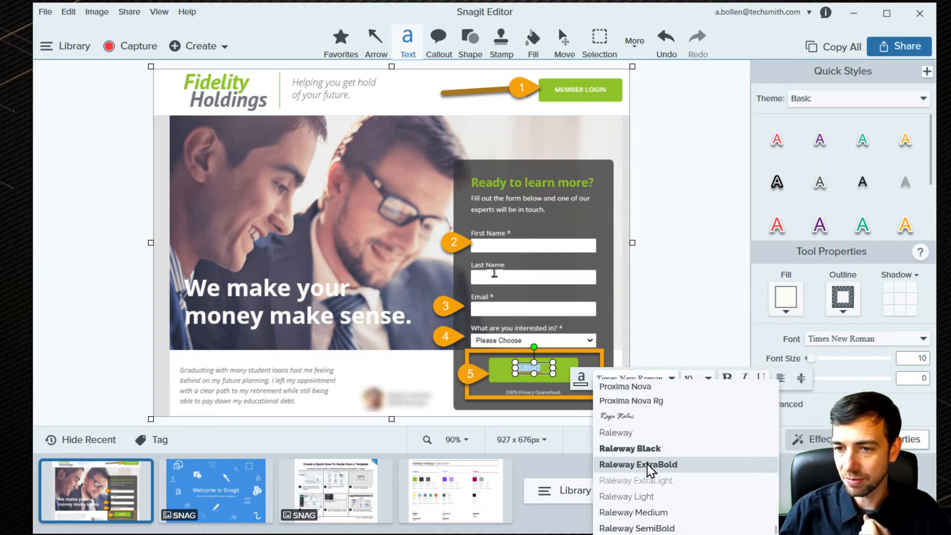
pyautogui.scroll(13, 650, 468)
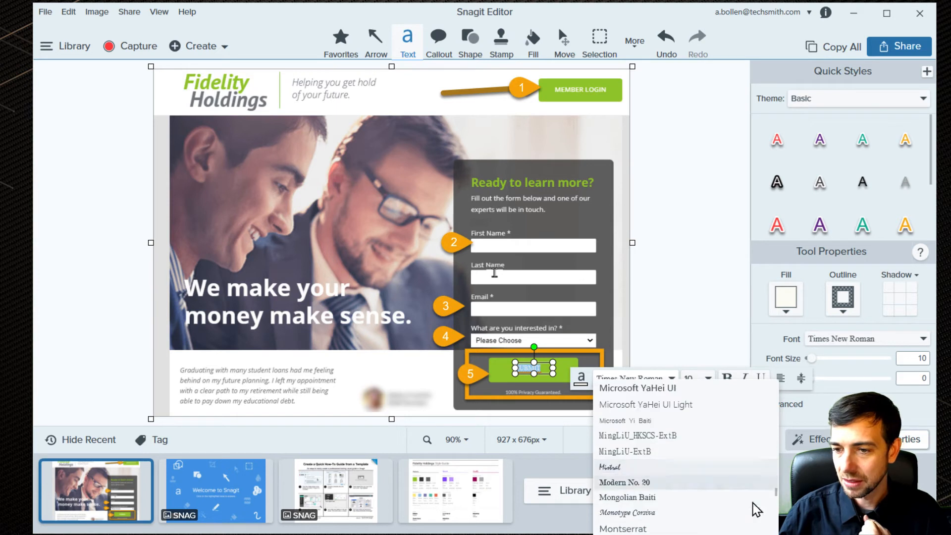
pyautogui.scroll(1, 778, 446)
pyautogui.scroll(10, 780, 395)
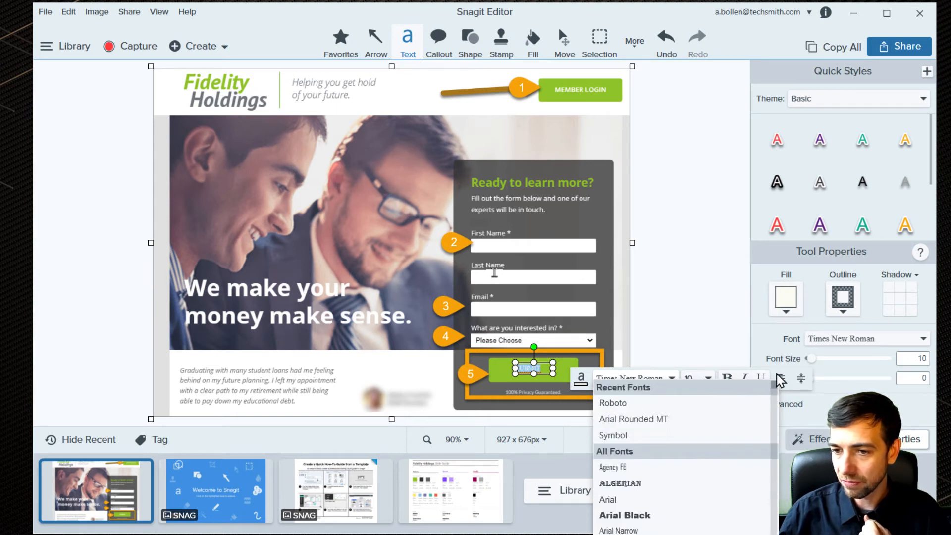
pyautogui.click(617, 401)
pyautogui.click(709, 378)
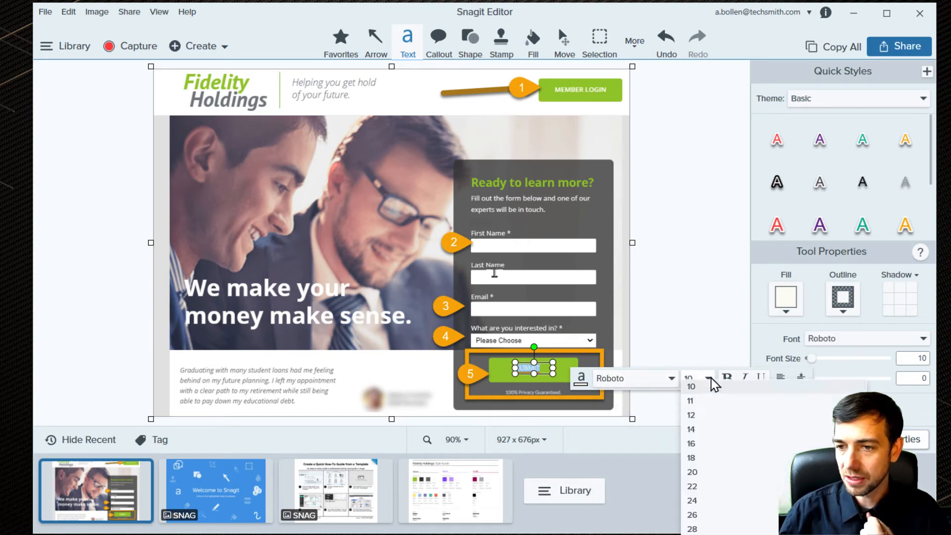
pyautogui.click(692, 477)
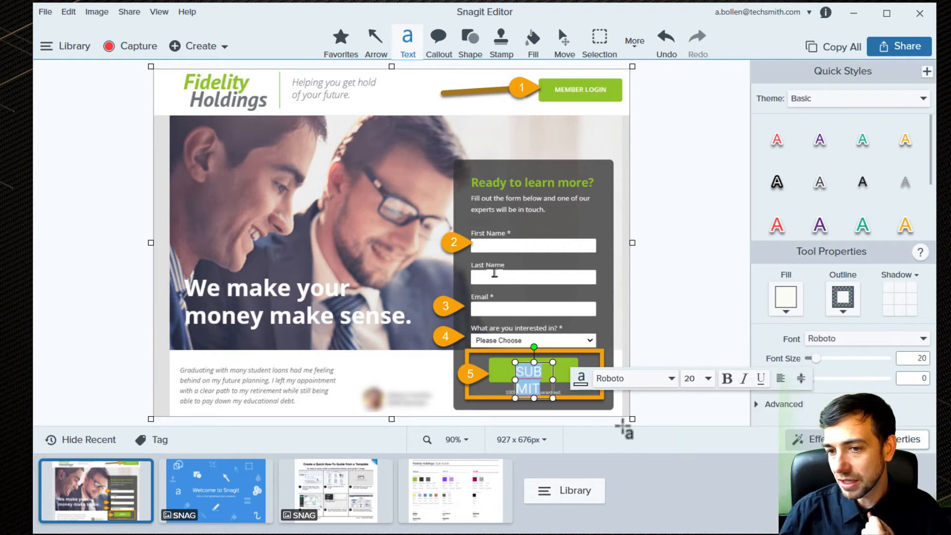
# - Widen the label's text box to the button's width, replace the text with "Join!" and center it on the green button
pyautogui.moveTo(514, 379); pyautogui.dragTo(494, 379)
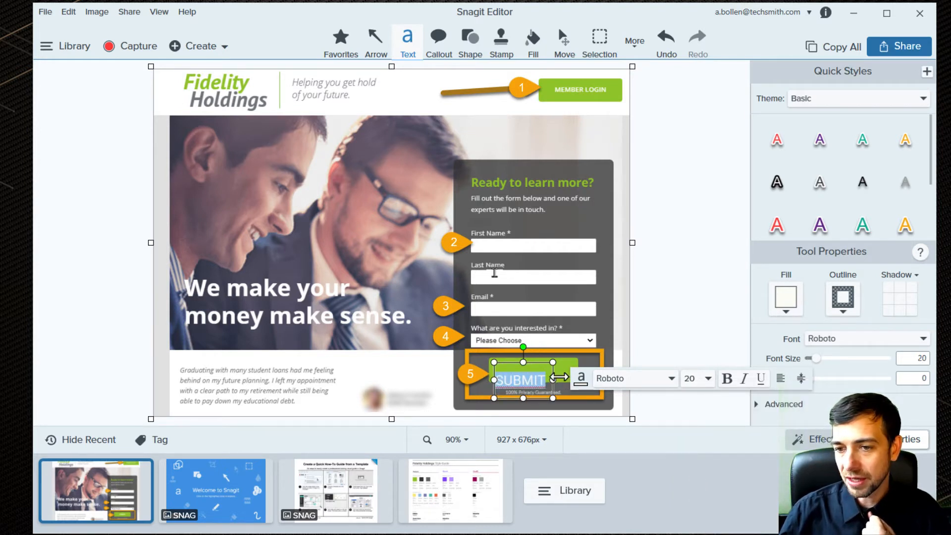
pyautogui.moveTo(553, 380); pyautogui.dragTo(582, 379)
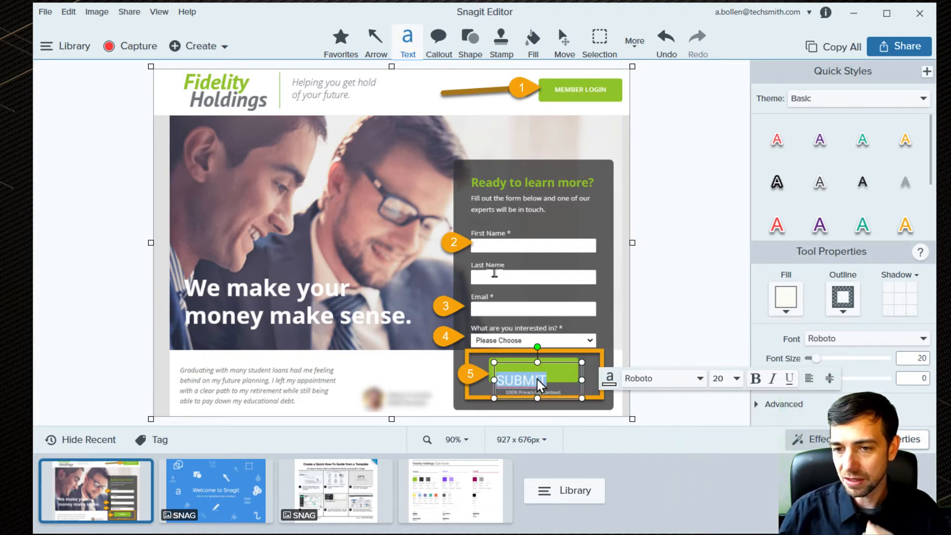
pyautogui.write('J')
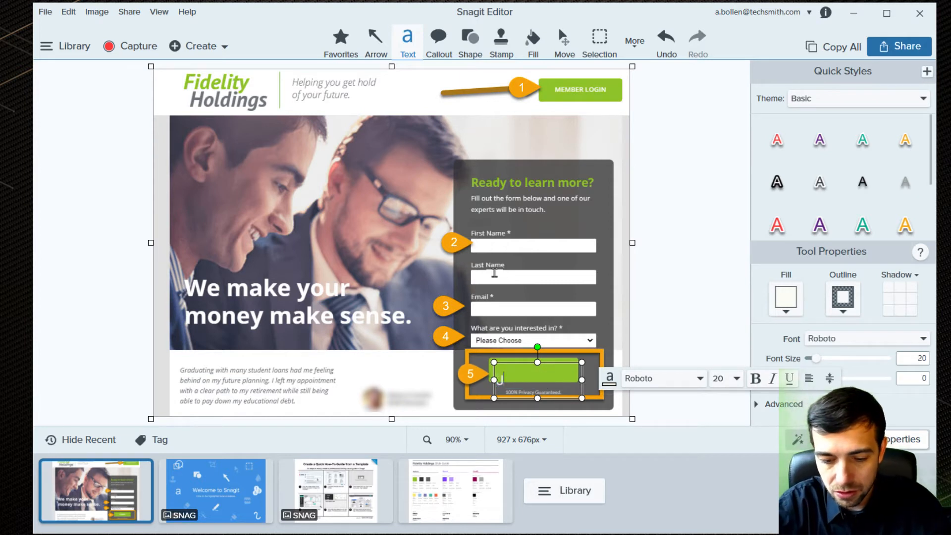
pyautogui.write('oin!')
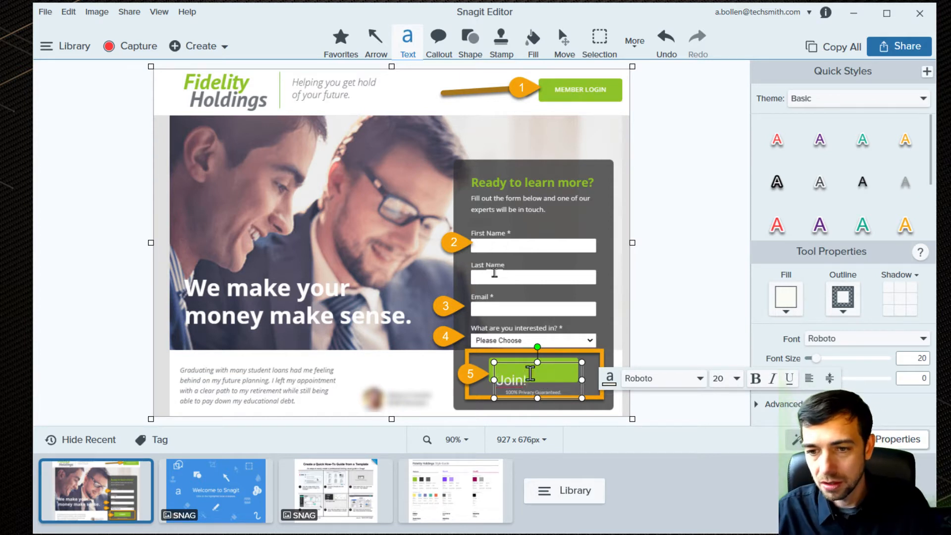
pyautogui.moveTo(517, 363); pyautogui.dragTo(536, 355)
pyautogui.click(662, 386)
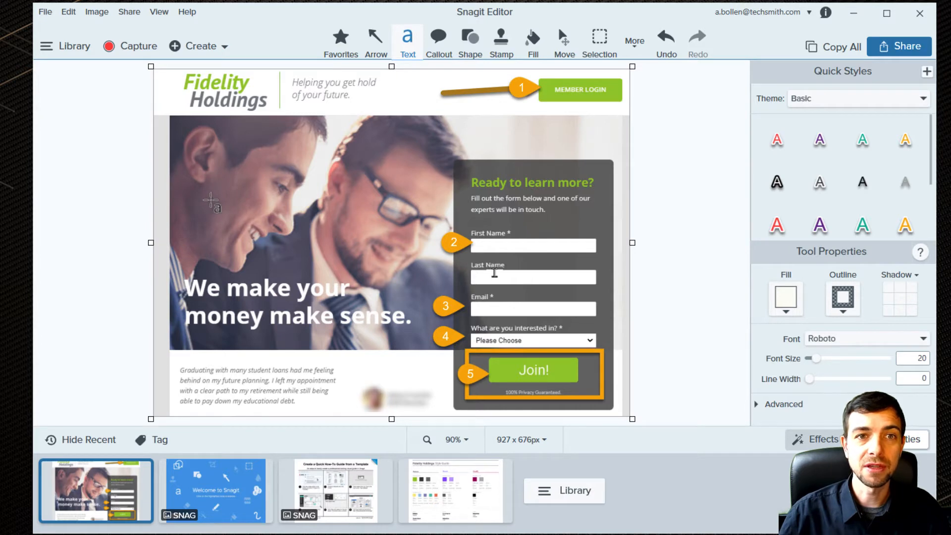
# - Examine the file formats available for saving the image under a new name, and cancel without saving
pyautogui.click(45, 12)
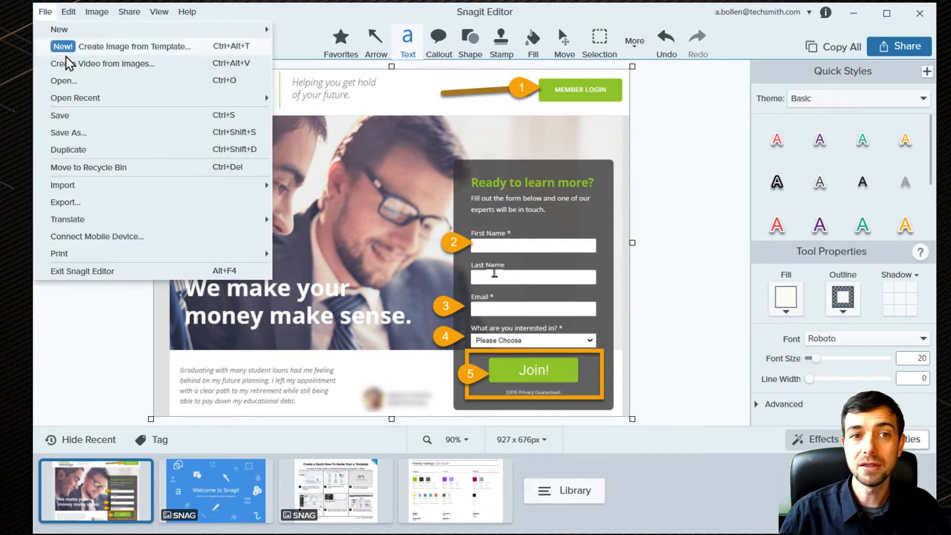
pyautogui.click(84, 129)
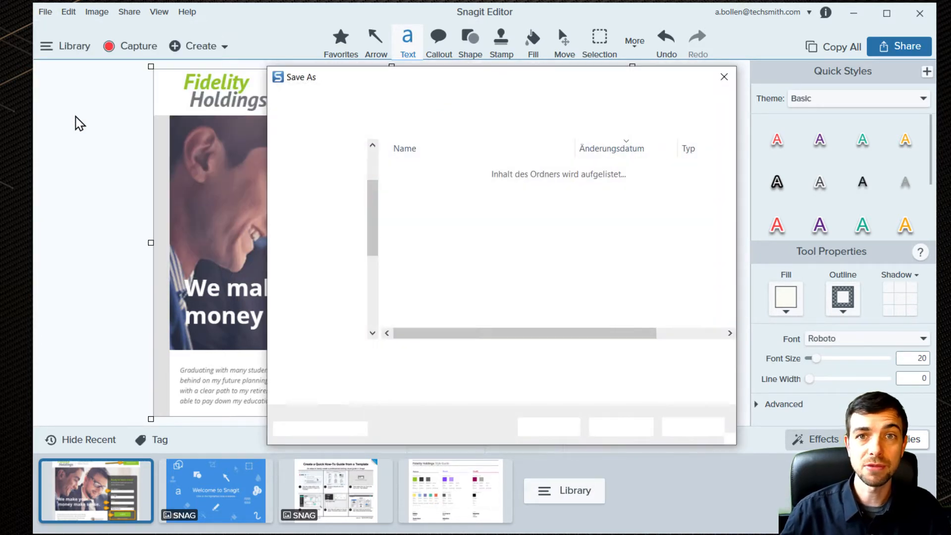
pyautogui.click(485, 378)
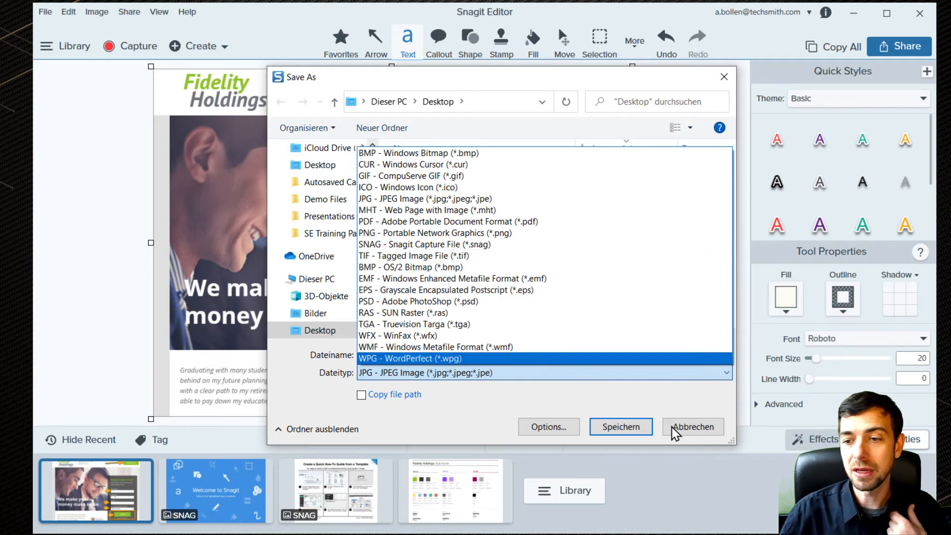
pyautogui.click(690, 424)
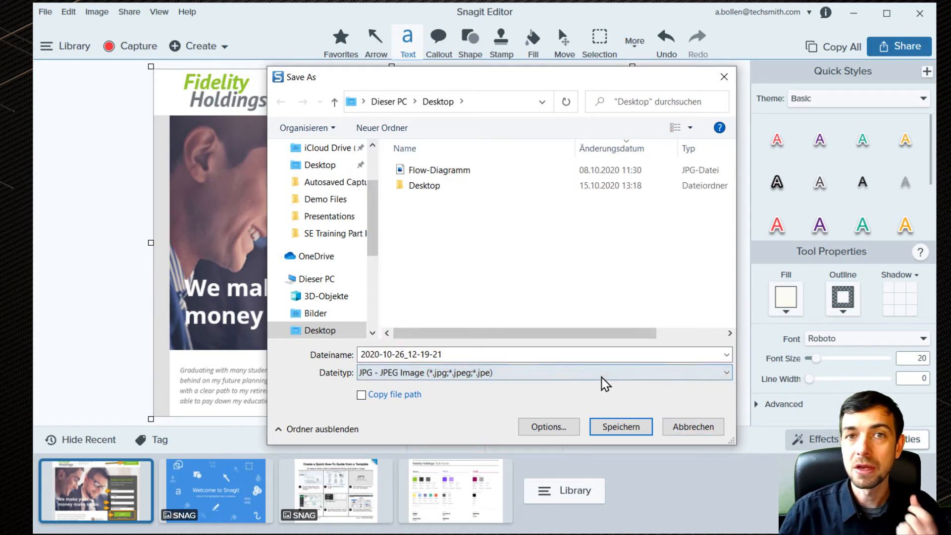
pyautogui.click(682, 427)
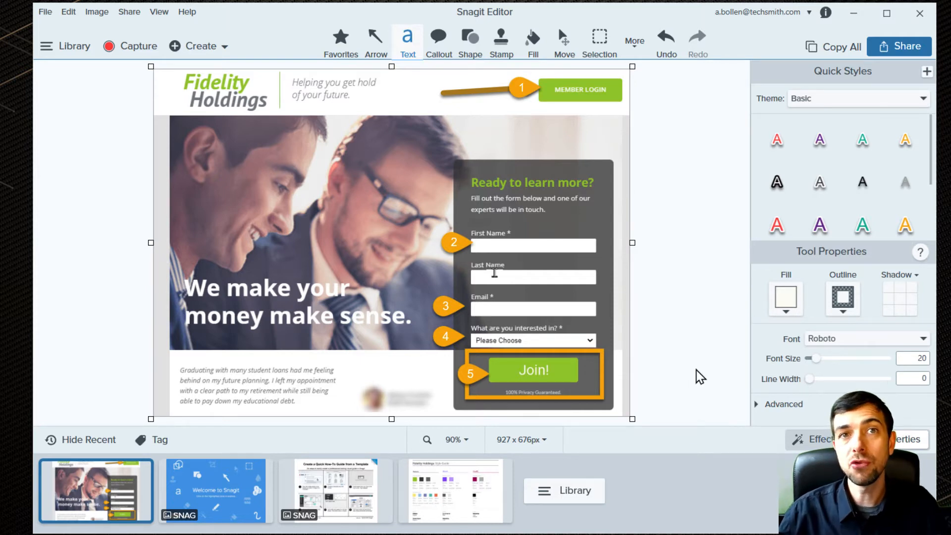
# - Examine the destinations available for sharing the image
pyautogui.click(907, 47)
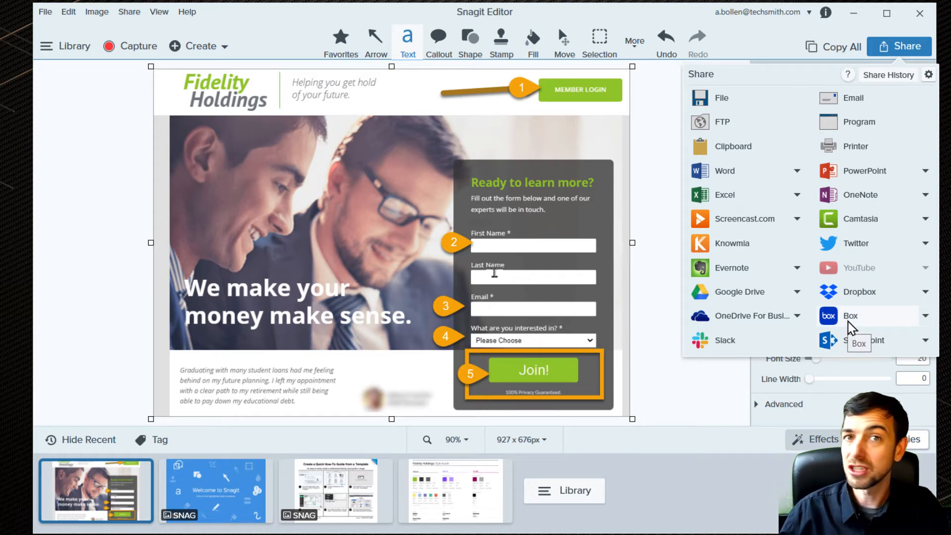
pyautogui.click(772, 37)
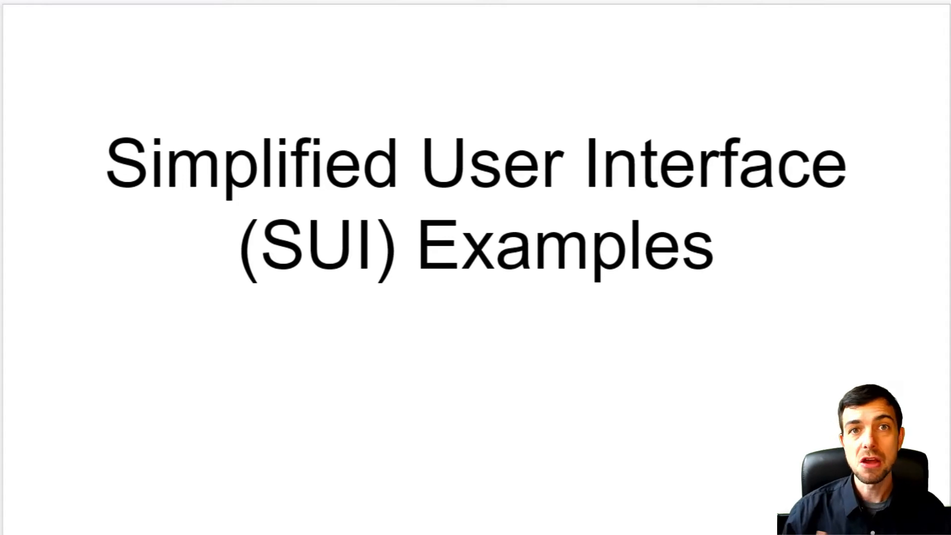
pyautogui.press('Right')
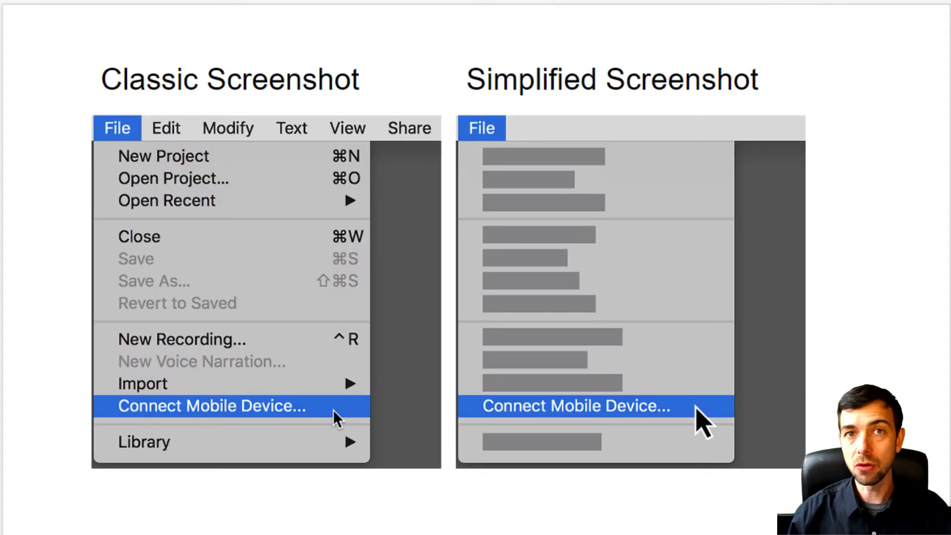
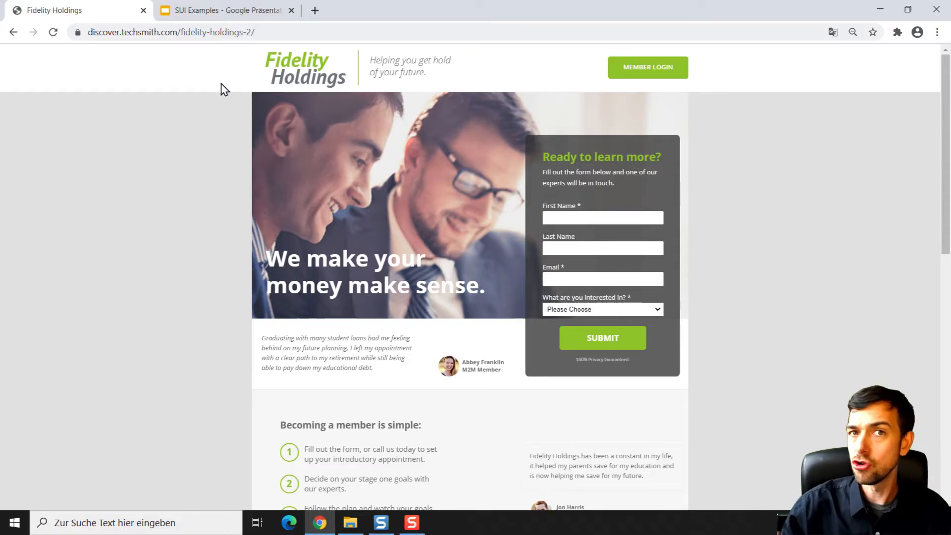
# - Capture the lower part of the Fidelity Holdings page, from the three photos to the "Let's do this" button, as a 922 x 701 image
pyautogui.scroll(-5, 262, 130)
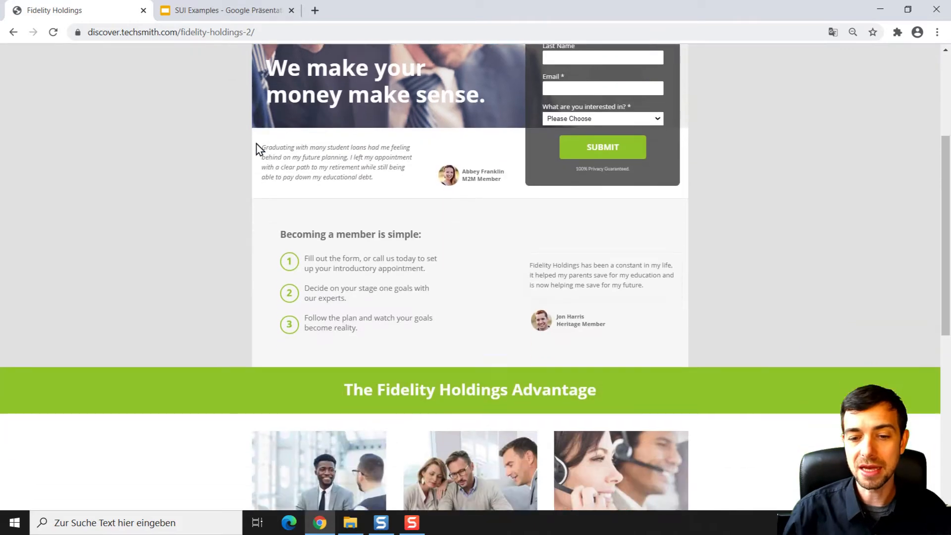
pyautogui.scroll(-6, 257, 149)
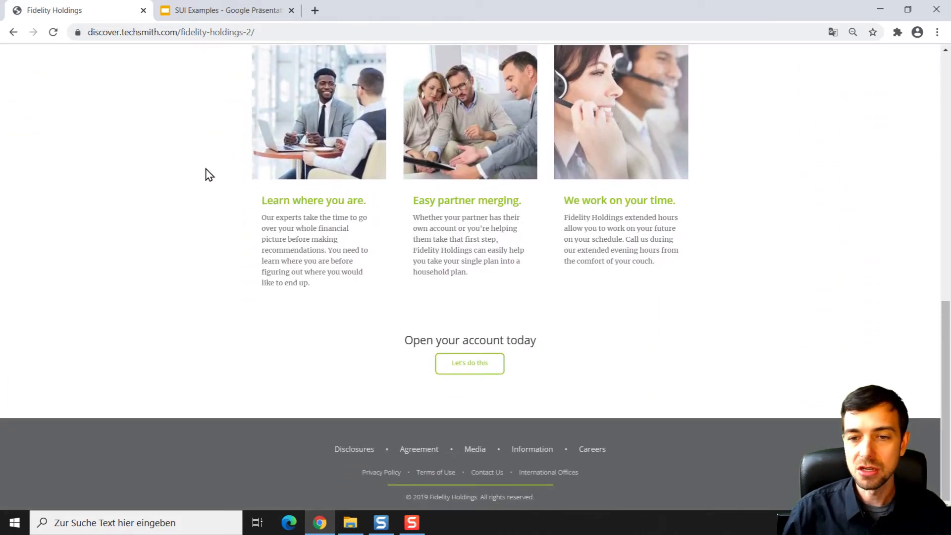
pyautogui.click(411, 523)
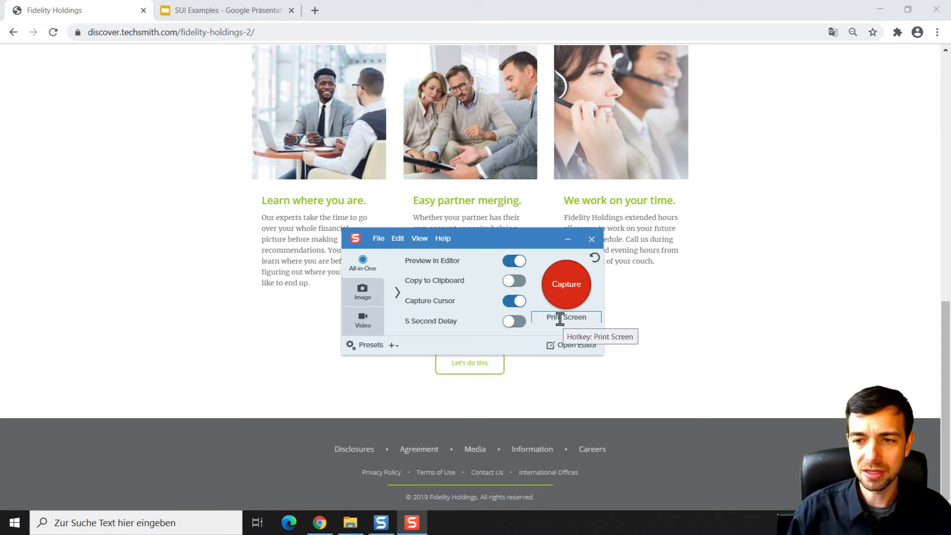
pyautogui.click(568, 301)
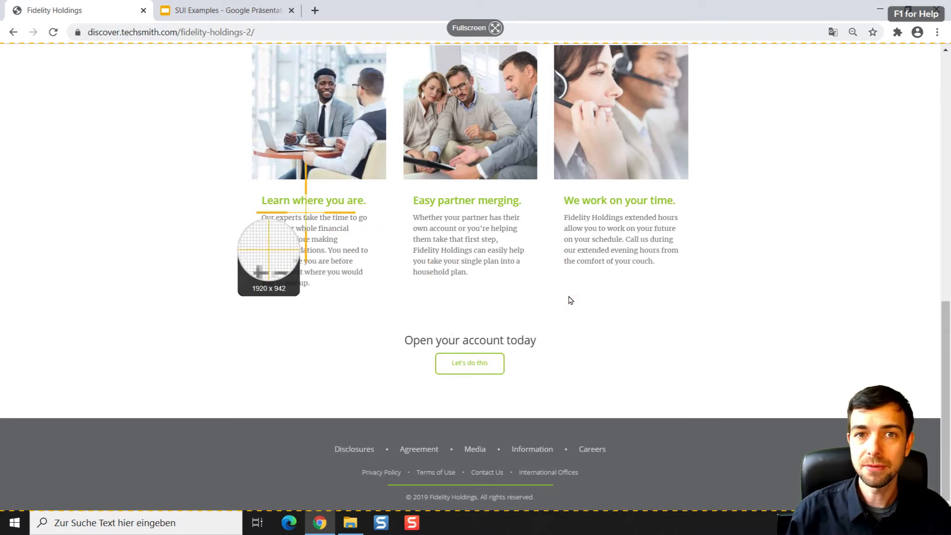
pyautogui.moveTo(242, 52); pyautogui.dragTo(700, 394)
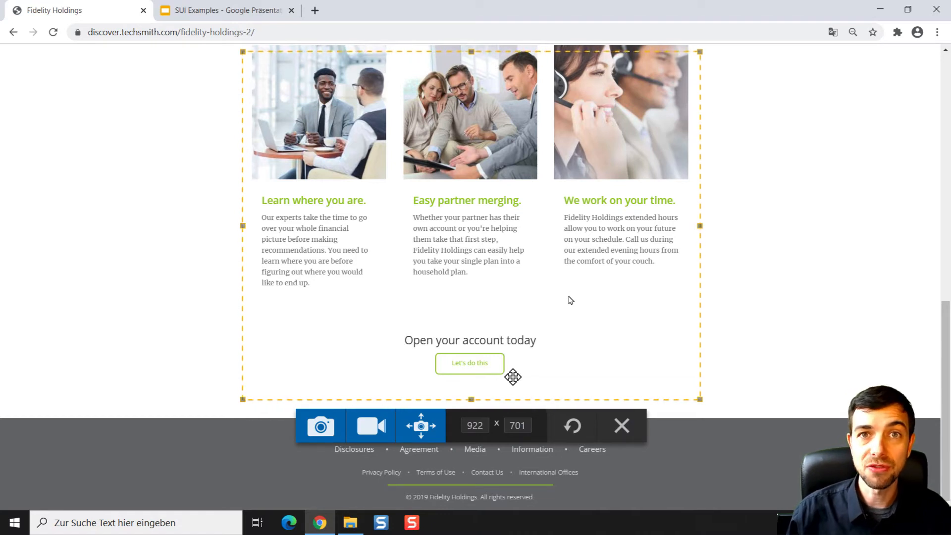
pyautogui.click(322, 427)
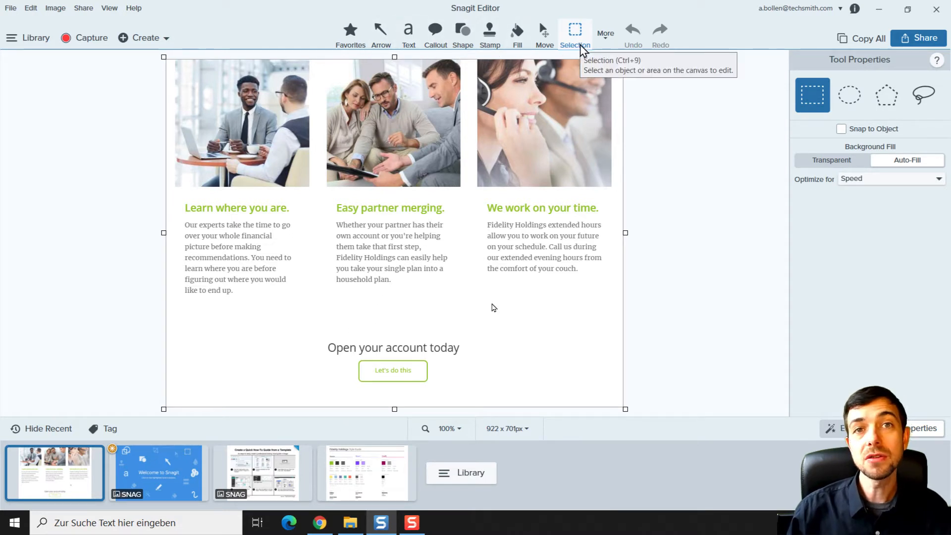
# - Apply automatic simplification to the captured image with the Simplify tool
pyautogui.click(606, 42)
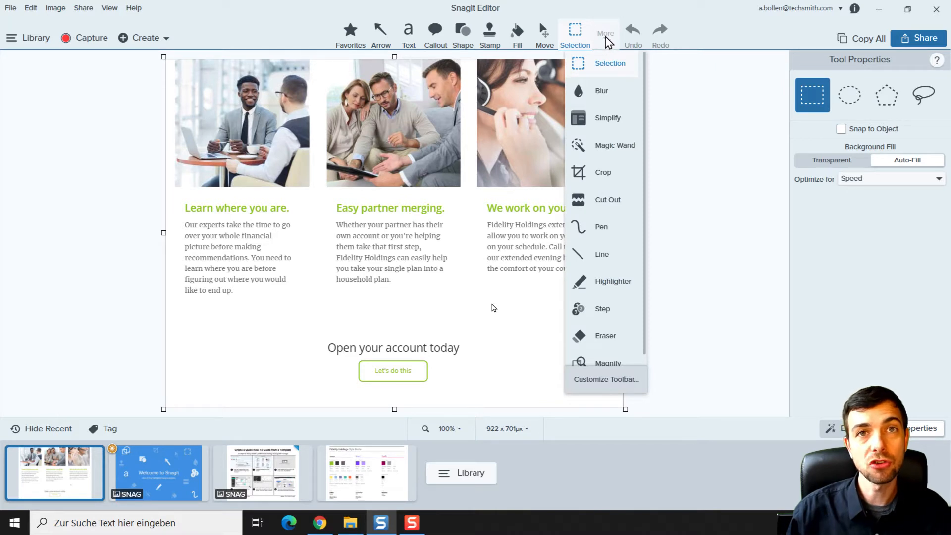
pyautogui.click(605, 120)
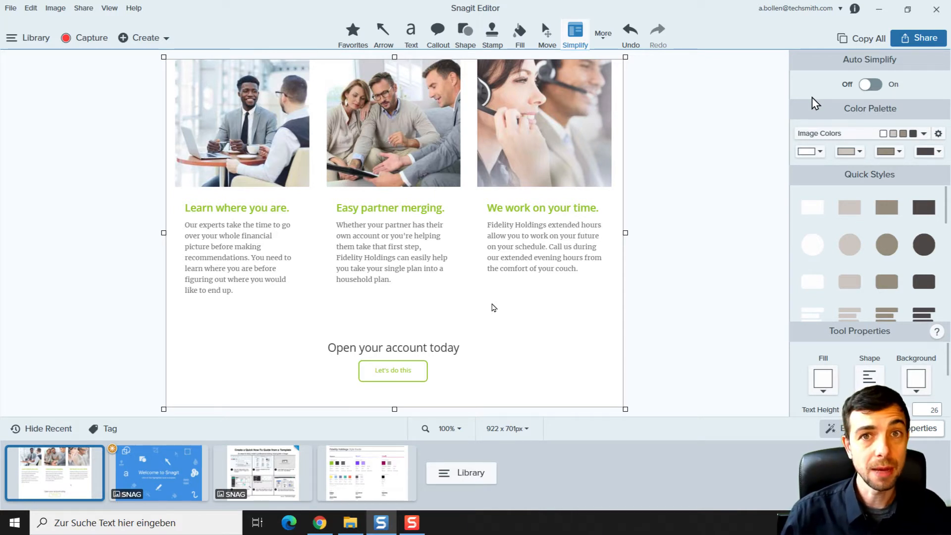
pyautogui.click(871, 85)
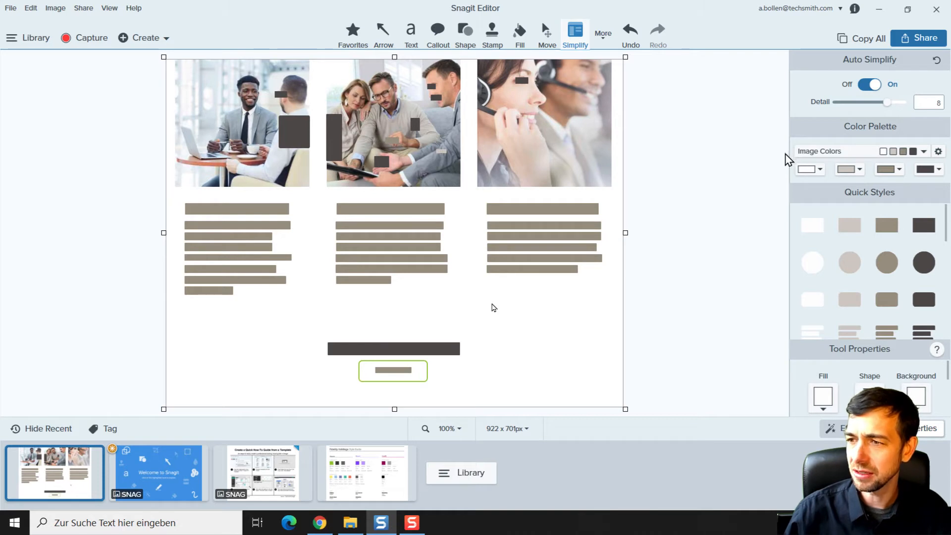
# - Show the original content beneath the simplified shapes to compare the headings, paragraphs and button label, and hide it again
pyautogui.moveTo(851, 340); pyautogui.dragTo(845, 225)
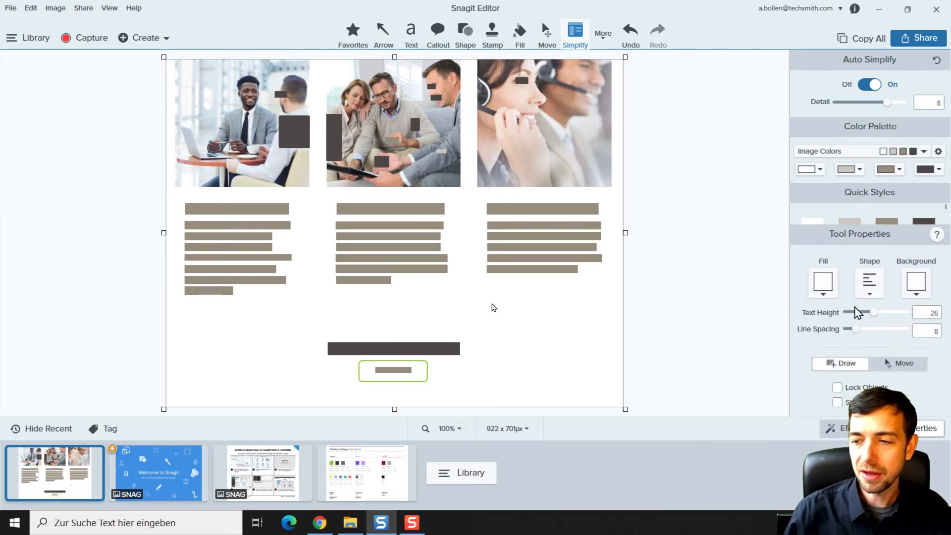
pyautogui.click(837, 402)
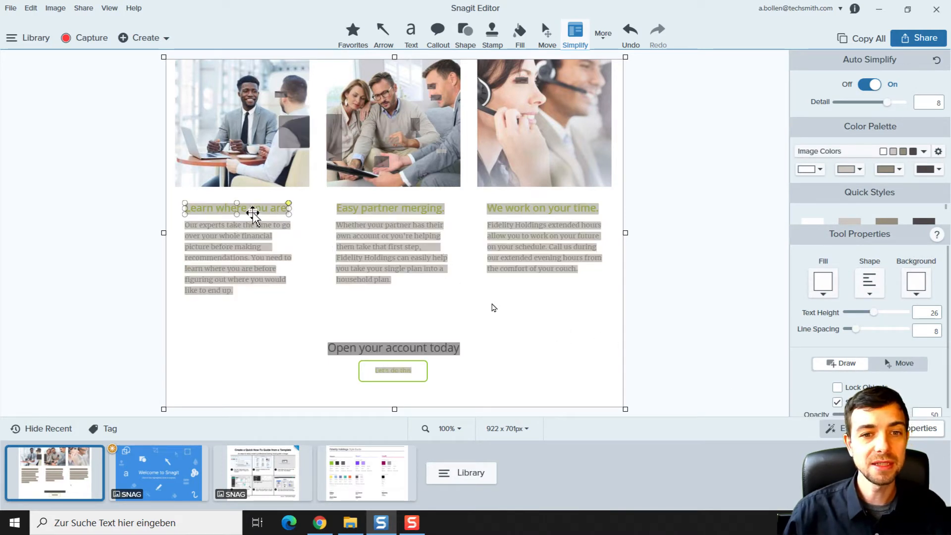
pyautogui.click(248, 238)
pyautogui.click(348, 248)
pyautogui.click(494, 261)
pyautogui.click(394, 370)
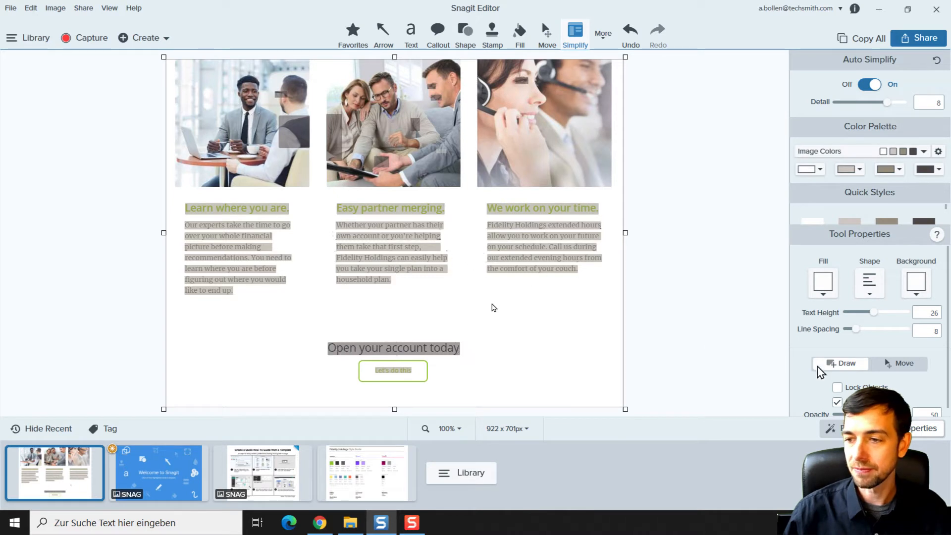
pyautogui.click(837, 403)
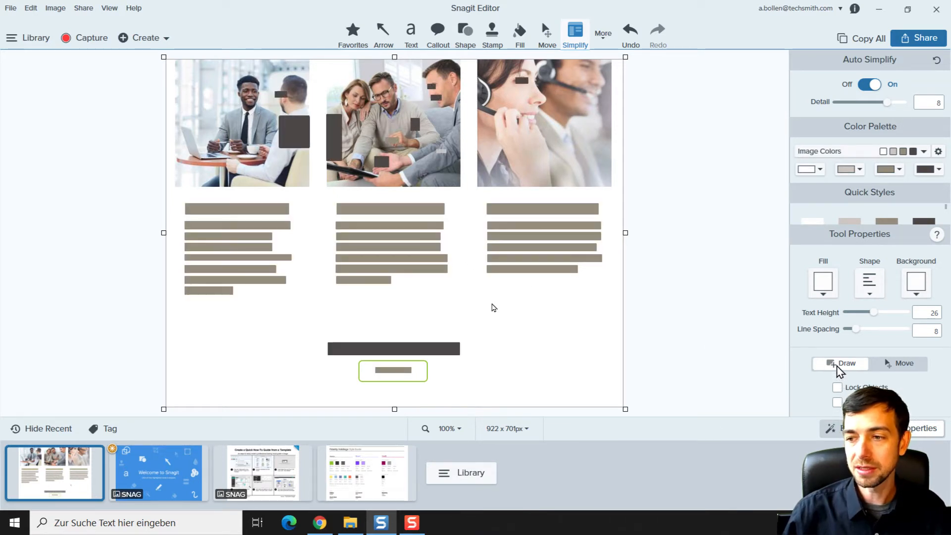
# - Delete the simplified shapes covering the three column headings, keeping the paragraph bars beneath them
pyautogui.click(892, 369)
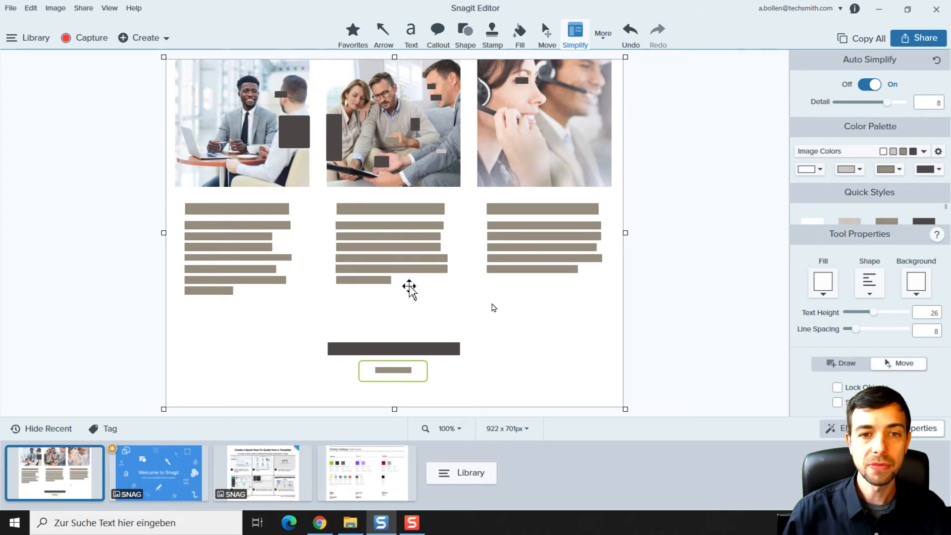
pyautogui.click(250, 206)
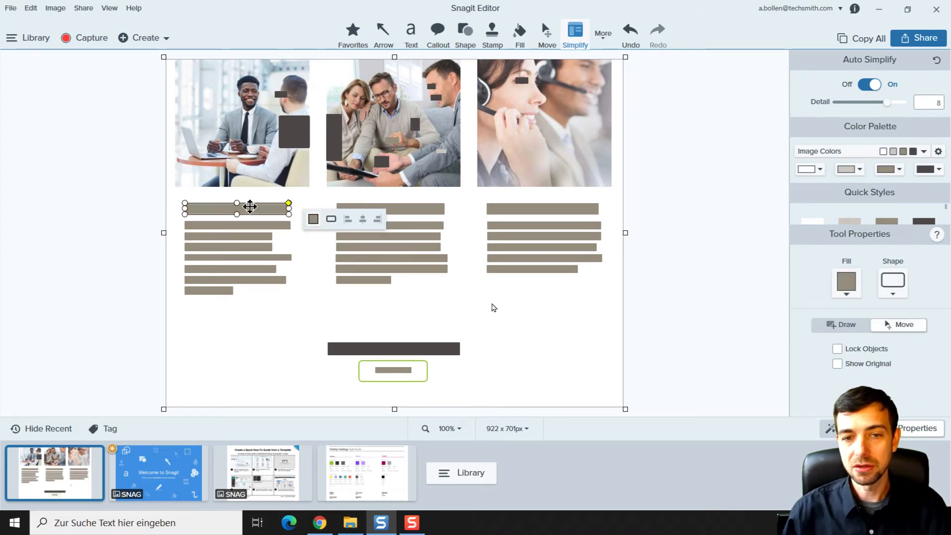
pyautogui.keyDown('shift'); pyautogui.click(254, 224); pyautogui.keyUp('shift')
pyautogui.press('Delete')
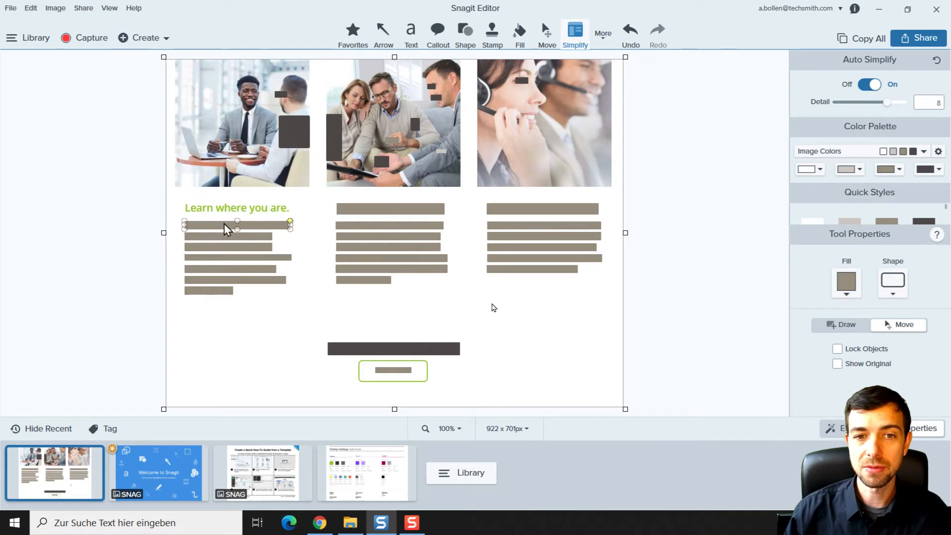
pyautogui.click(395, 207)
pyautogui.press('Delete')
pyautogui.click(553, 214)
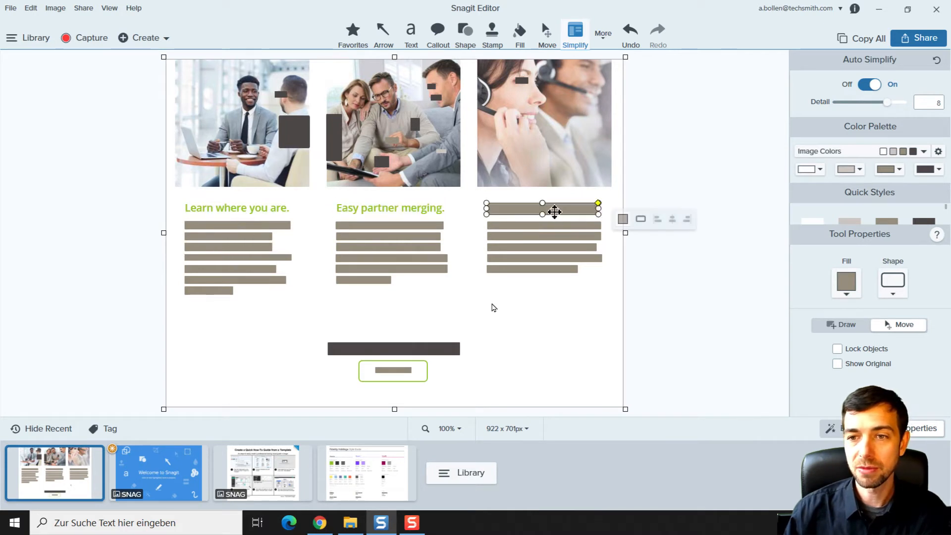
pyautogui.press('Delete')
# - Delete the shapes covering the button label and the line above it, plus all stray shapes on the three photos
pyautogui.click(401, 370)
pyautogui.press('Delete')
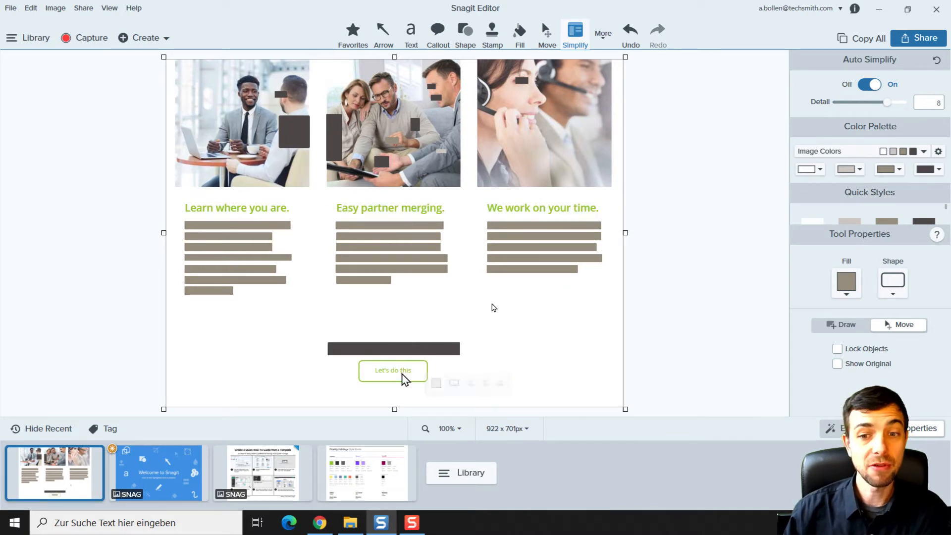
pyautogui.click(397, 349)
pyautogui.press('Delete')
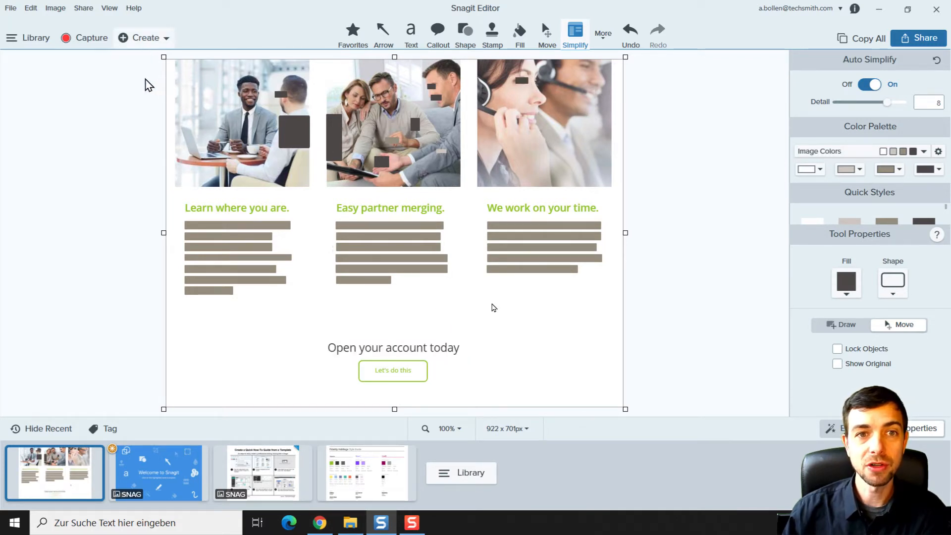
pyautogui.moveTo(142, 55); pyautogui.dragTo(661, 192)
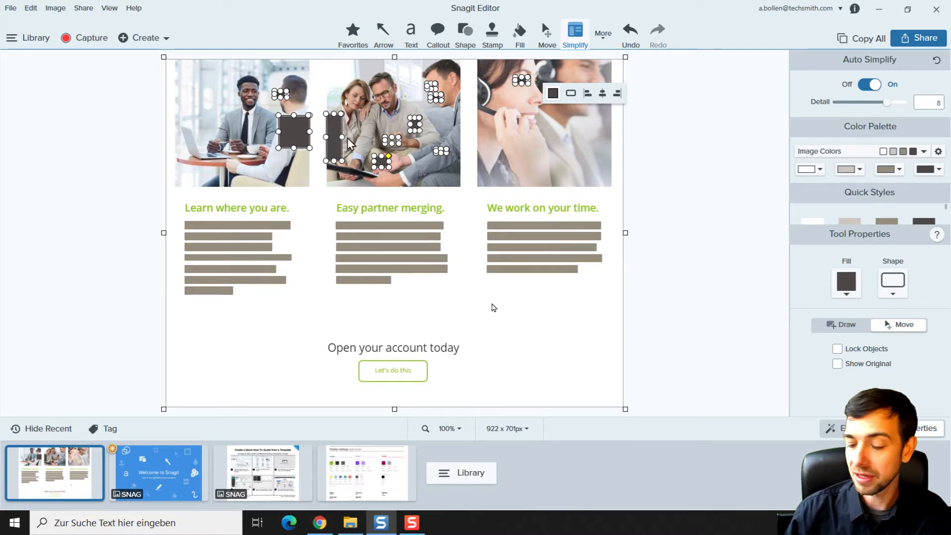
pyautogui.press('Delete')
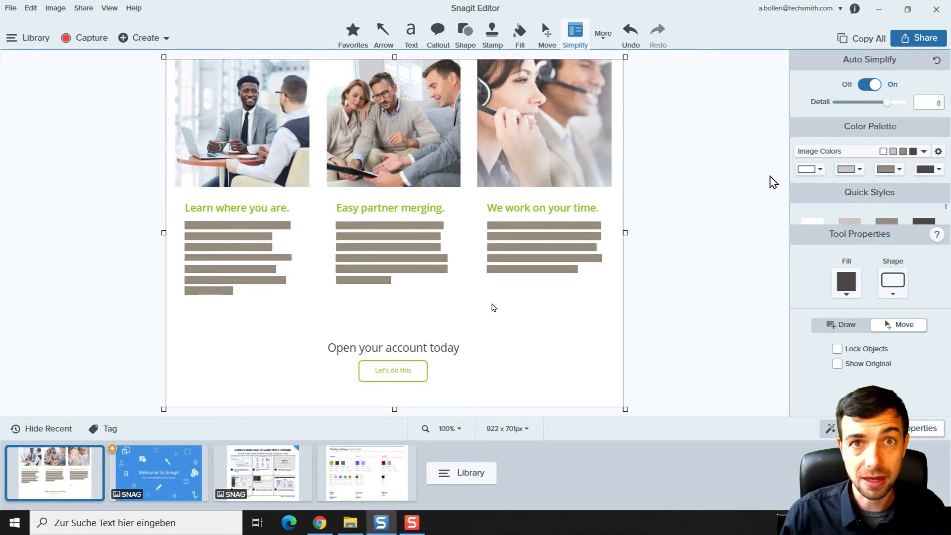
# - Try the Dark Grayscale and Light Grayscale palettes on the simplified shapes, and return to Image Colors
pyautogui.click(924, 152)
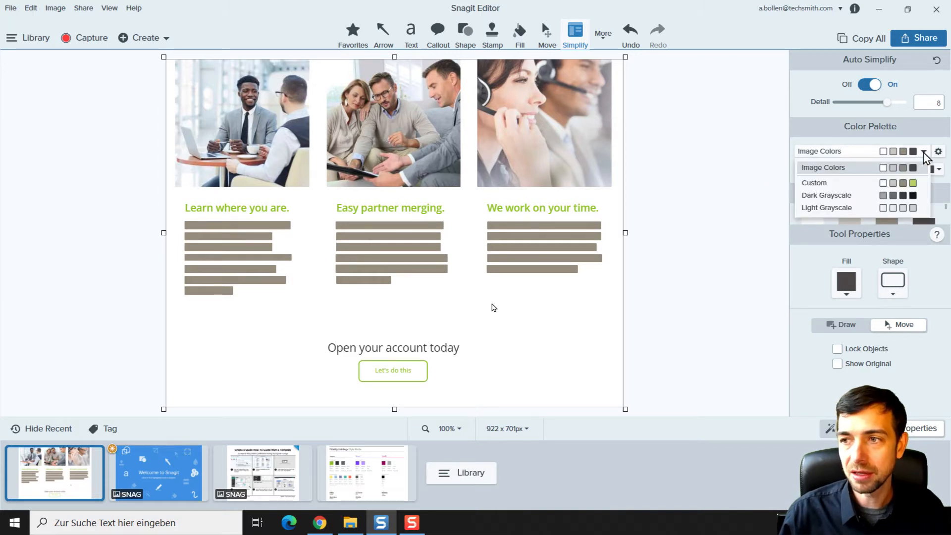
pyautogui.click(832, 196)
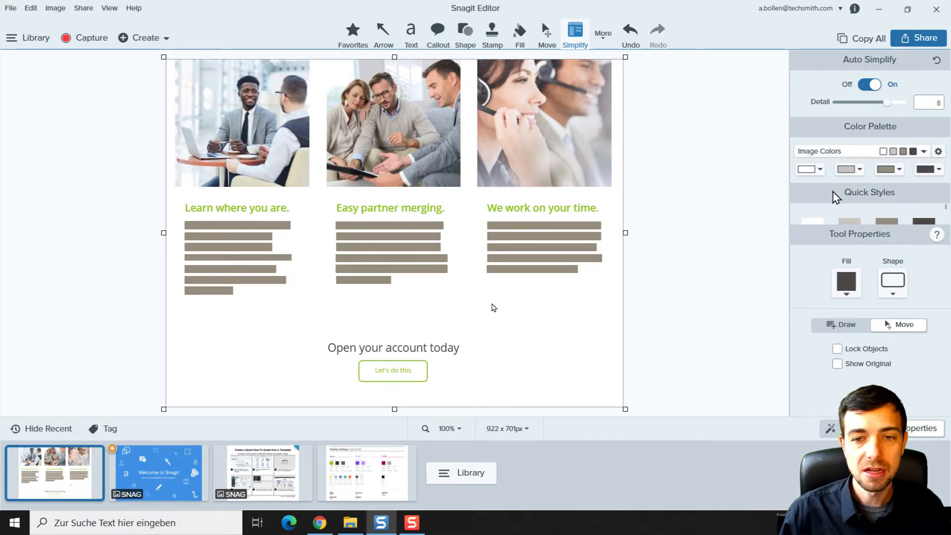
pyautogui.click(923, 153)
pyautogui.click(864, 208)
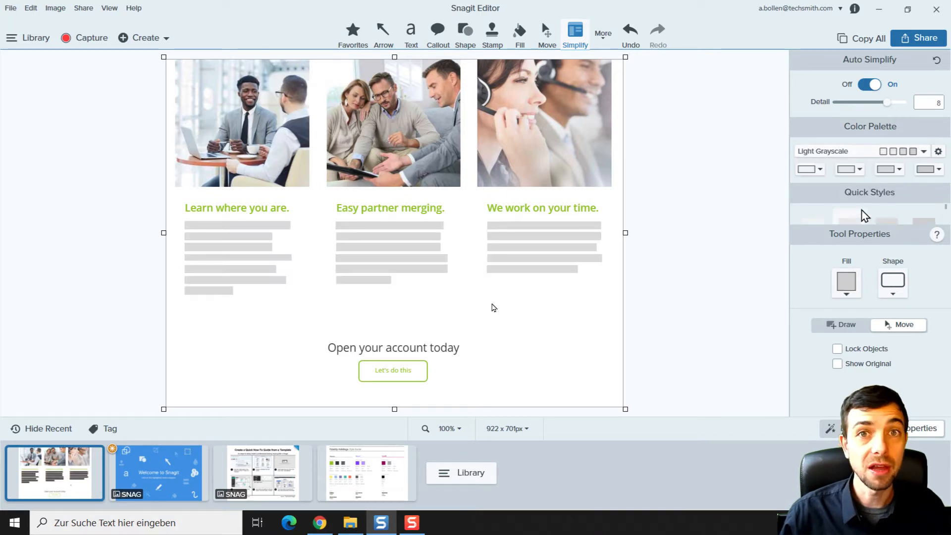
pyautogui.click(905, 153)
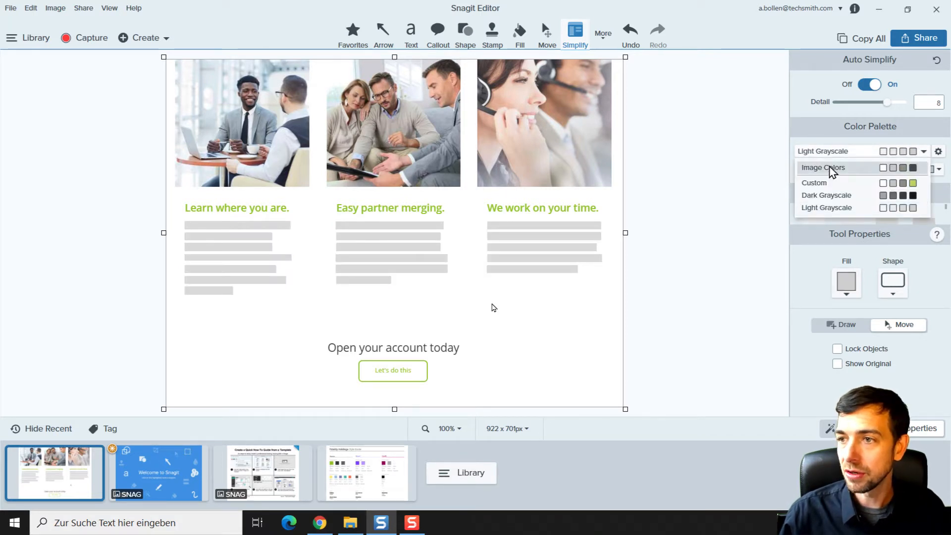
pyautogui.click(833, 168)
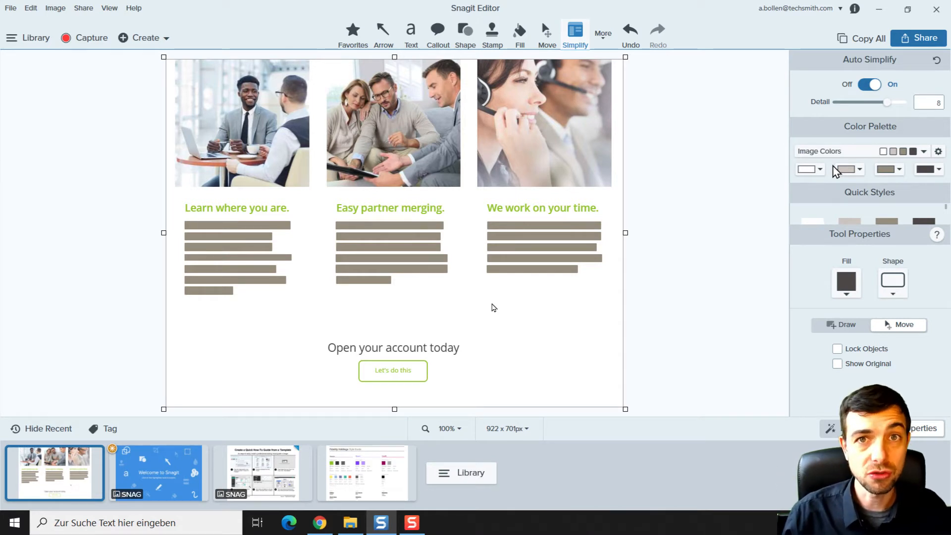
# - Change the palette's third color to gray #B6B3AF and its fourth to the green sampled from the "Let's do this" button outline
pyautogui.click(894, 169)
pyautogui.moveTo(832, 249); pyautogui.dragTo(824, 244)
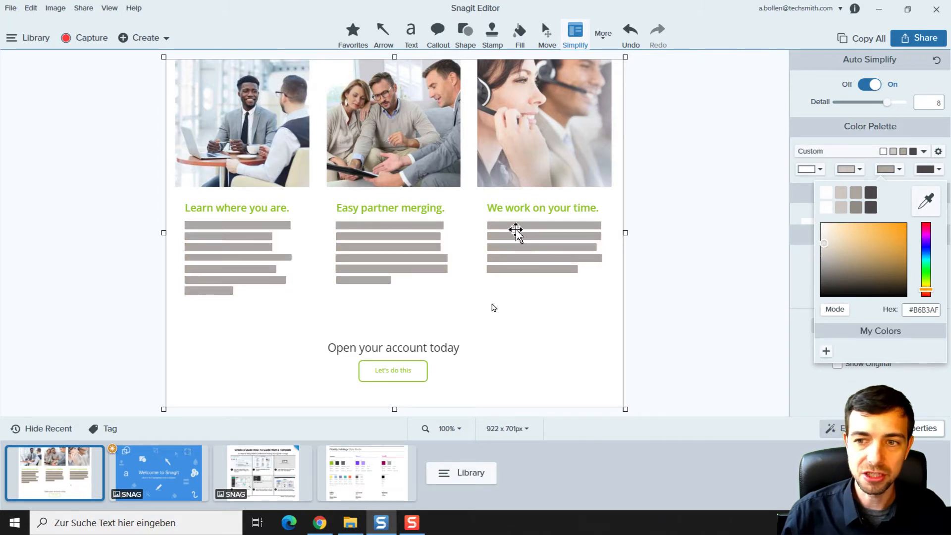
pyautogui.click(923, 171)
pyautogui.click(923, 171)
pyautogui.click(926, 201)
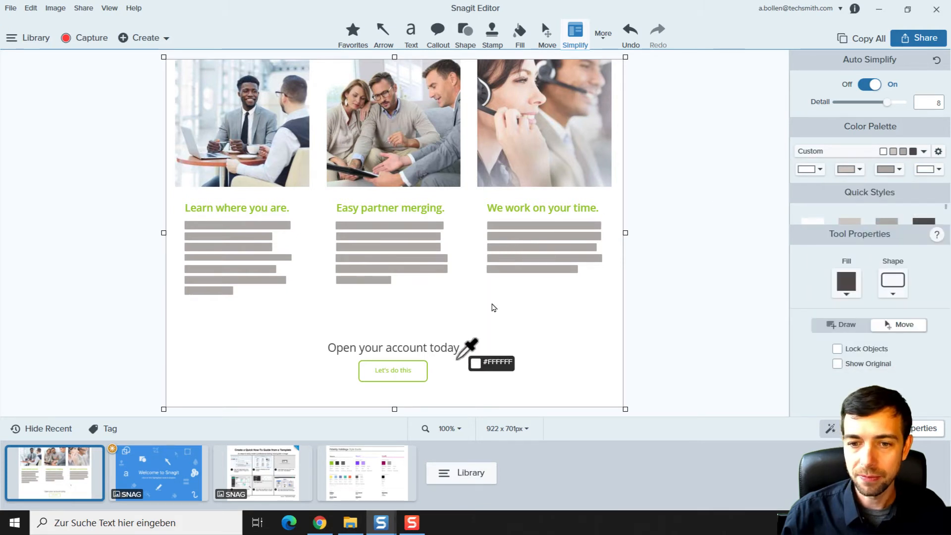
pyautogui.click(427, 362)
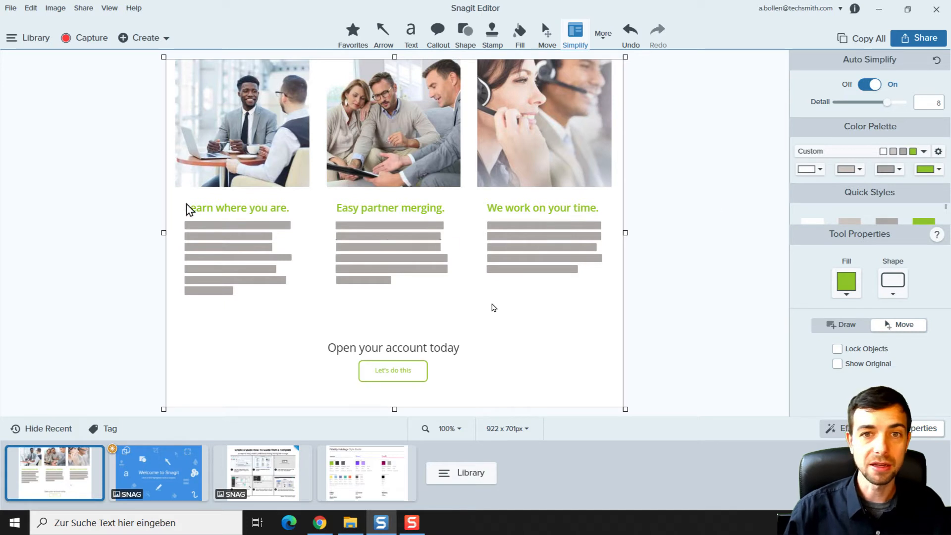
pyautogui.click(352, 246)
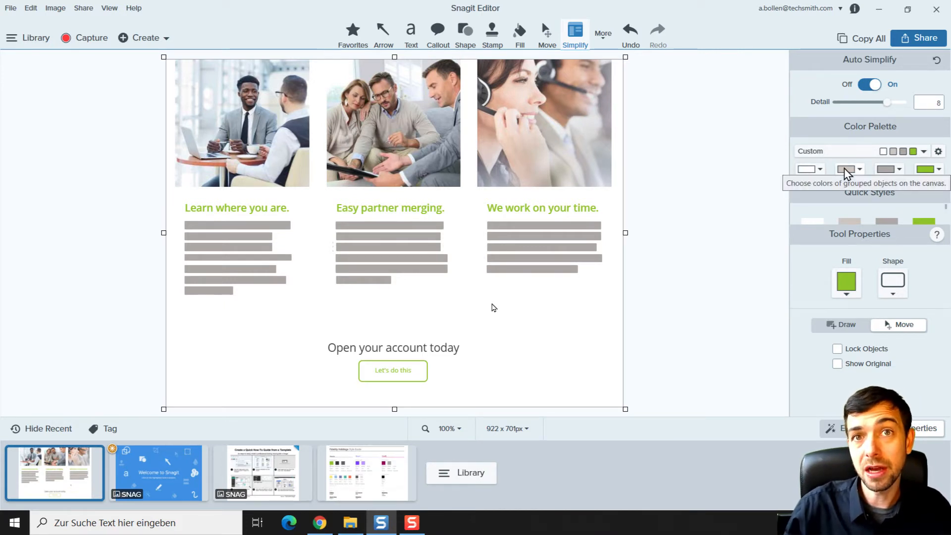
# - Save the customized colors as a new palette named "SUI Colors"
pyautogui.click(938, 152)
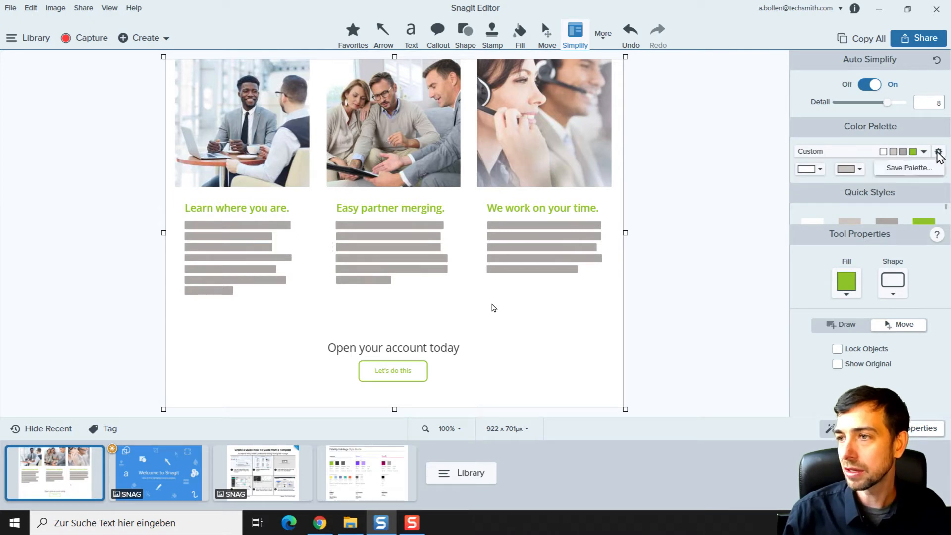
pyautogui.click(912, 168)
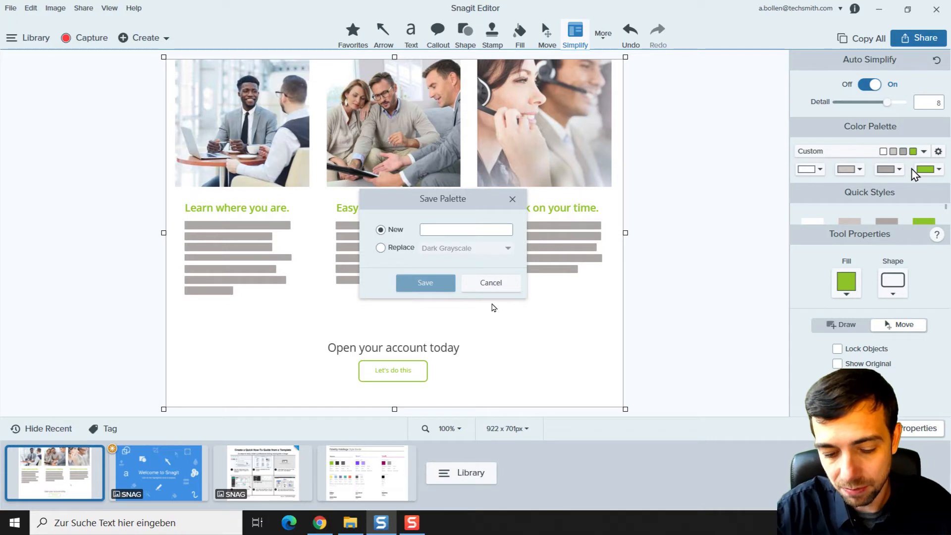
pyautogui.write('SUI Colors')
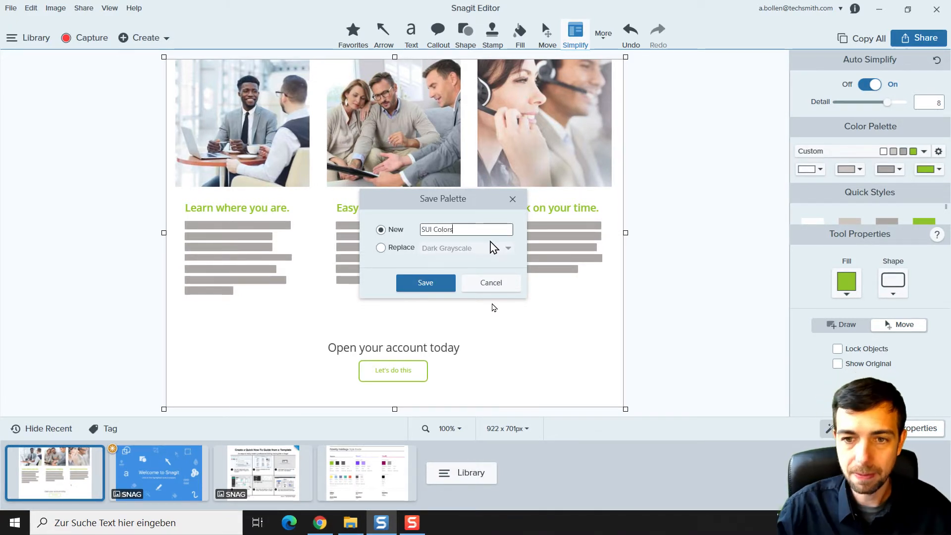
pyautogui.click(429, 280)
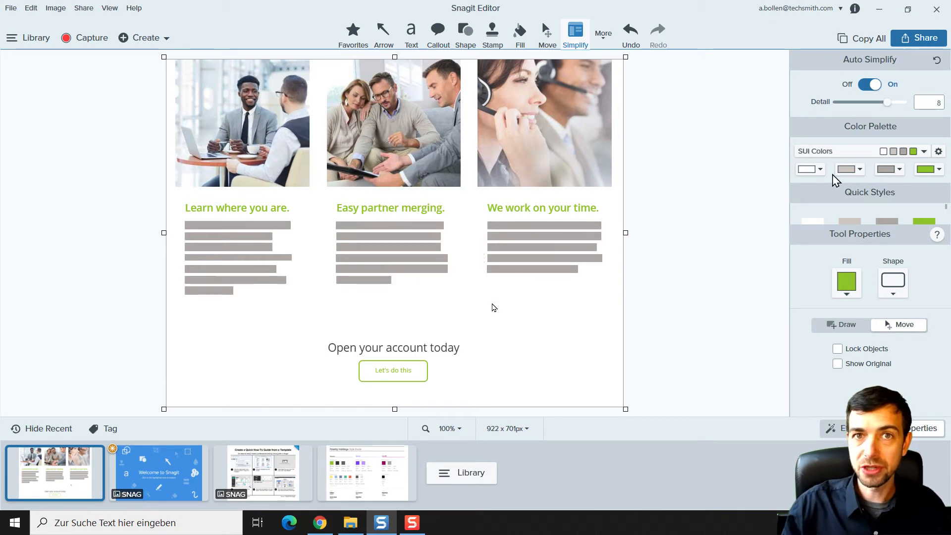
# - Open the "Welcome to Snagit" image and apply the SUI Colors palette to it
pyautogui.click(154, 455)
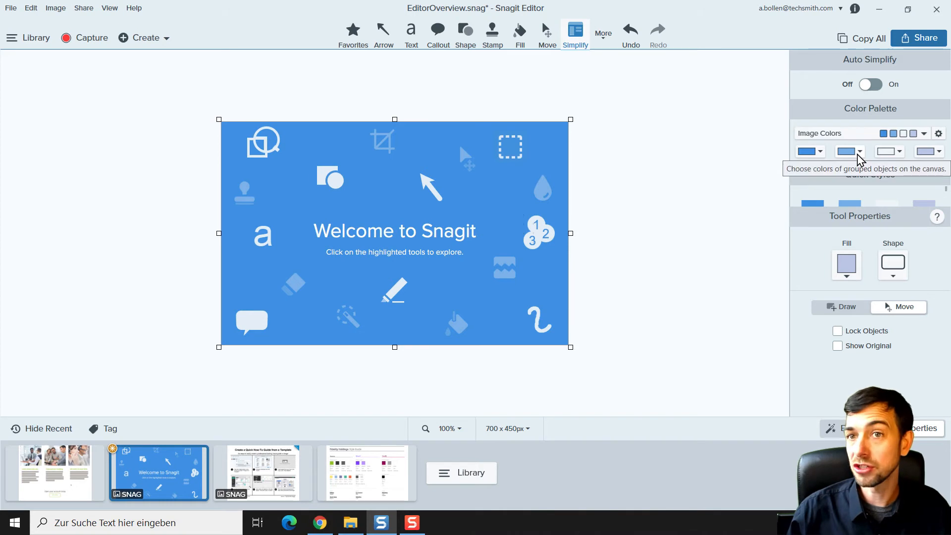
pyautogui.click(924, 133)
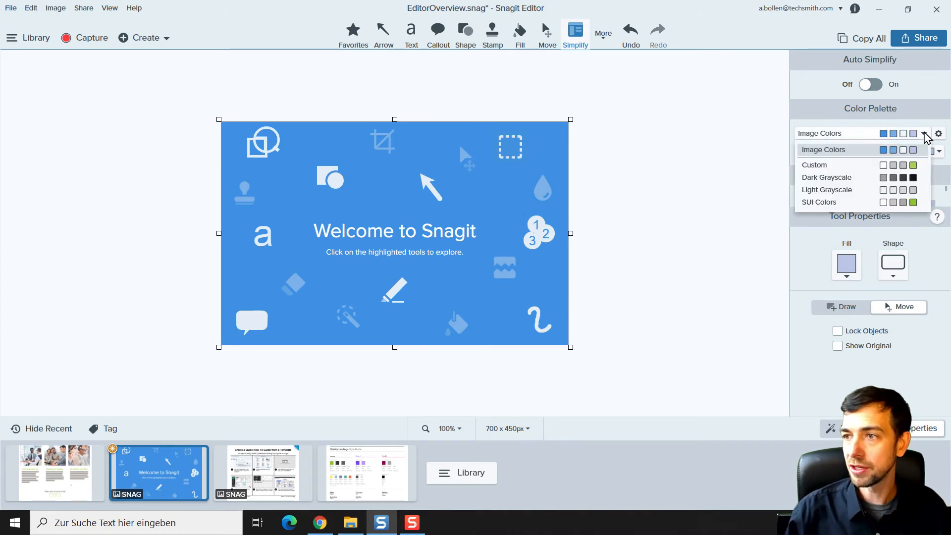
pyautogui.click(818, 203)
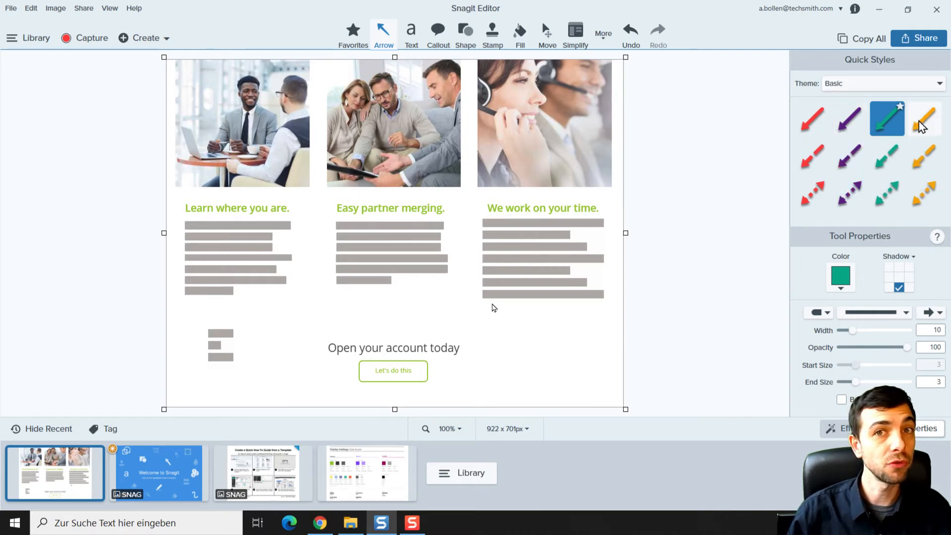
# - Look through the Basic theme's quick styles for text, callouts, shapes and fills
pyautogui.click(412, 35)
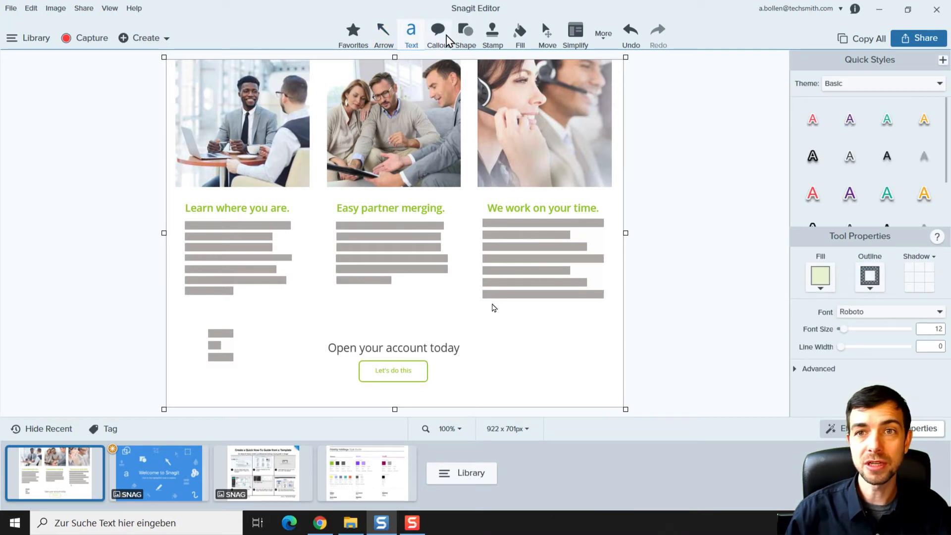
pyautogui.click(440, 36)
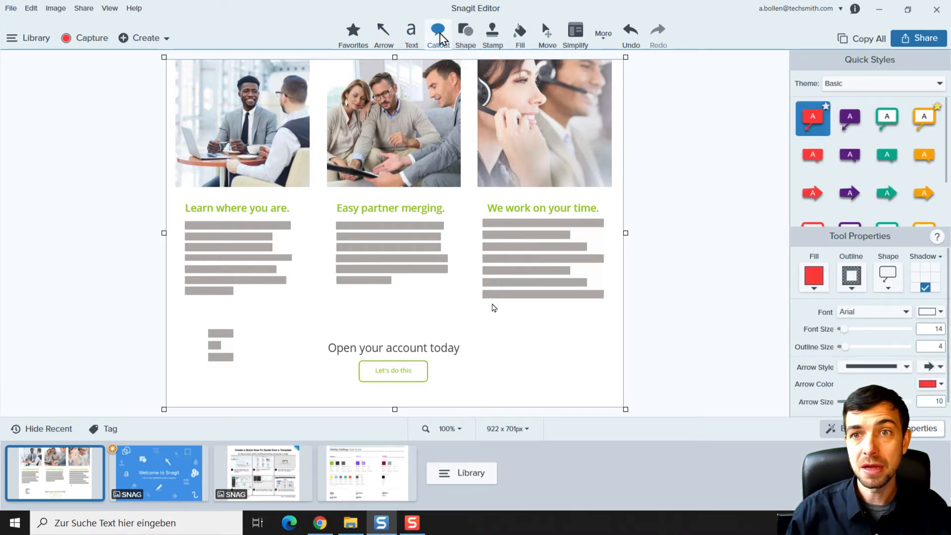
pyautogui.click(465, 33)
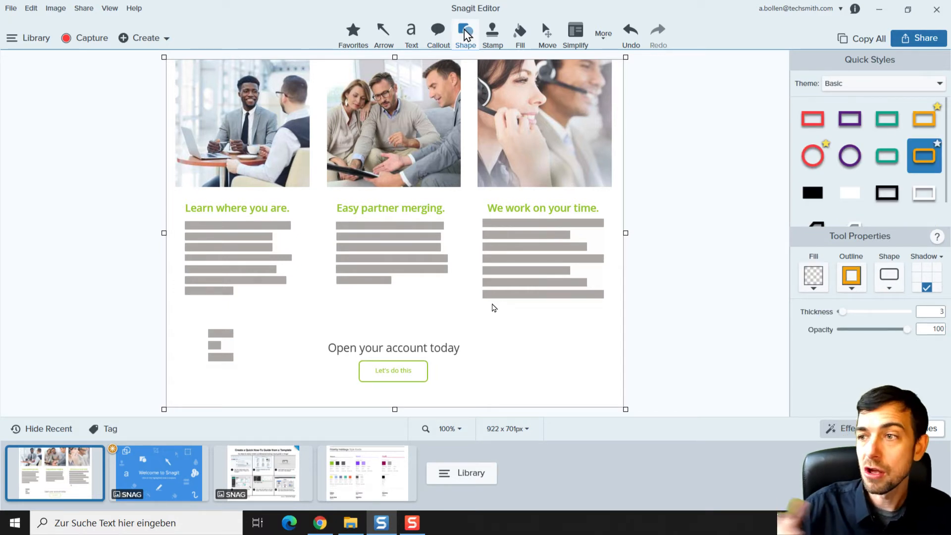
pyautogui.click(521, 38)
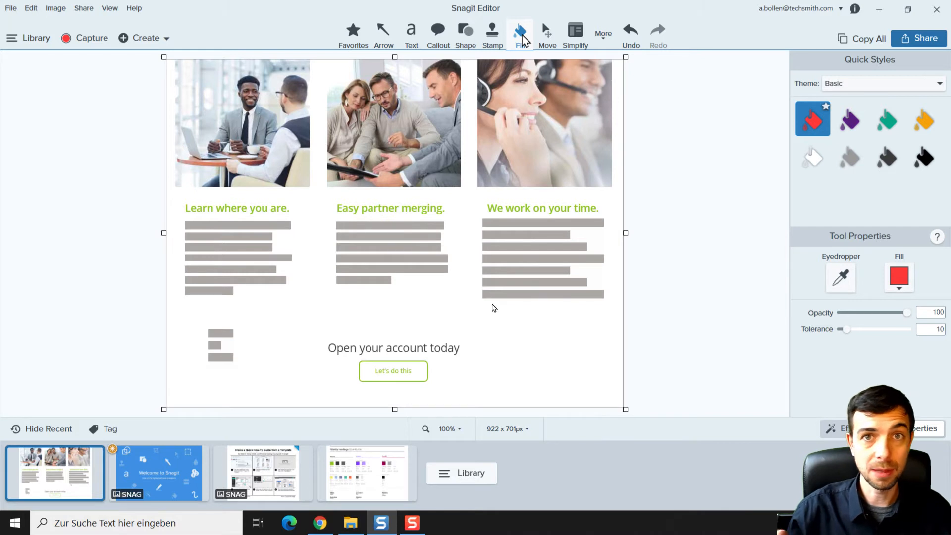
# - Switch the quick style theme to Blue Wave Inc and view its callout and text styles
pyautogui.click(869, 86)
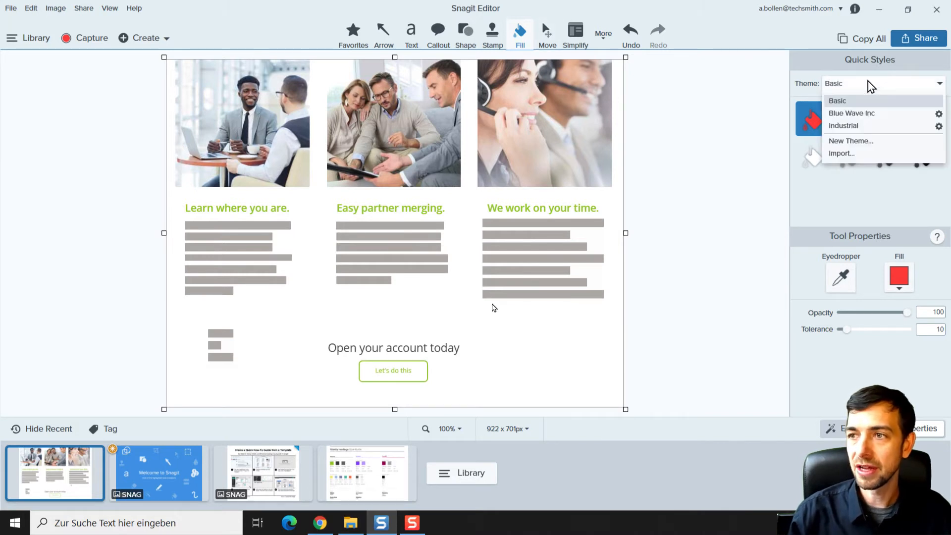
pyautogui.click(851, 114)
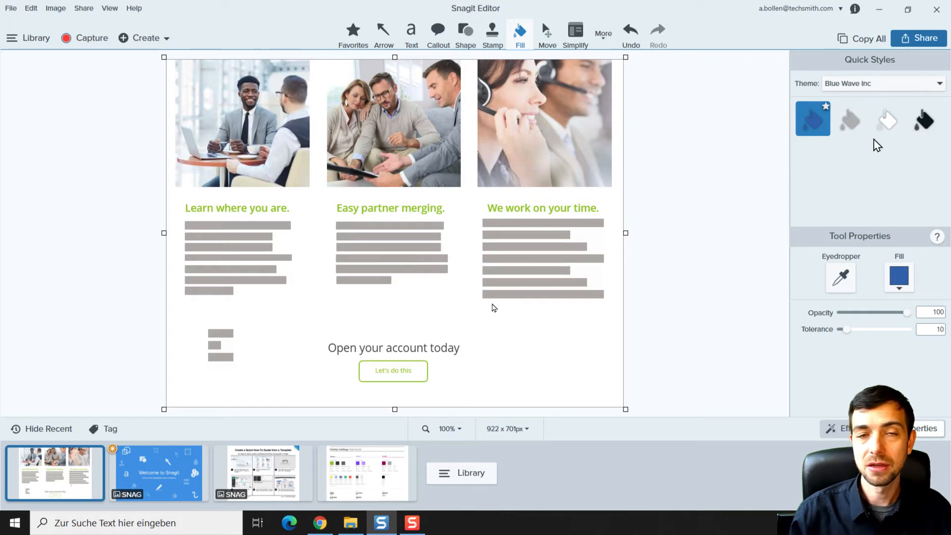
pyautogui.click(437, 36)
pyautogui.click(417, 35)
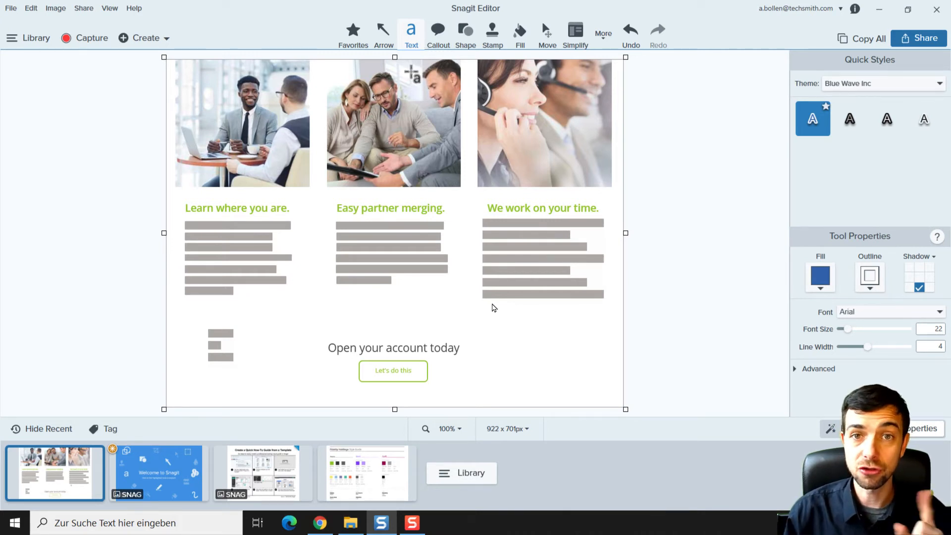
# - Open the Fidelity Holdings Style Guide capture and start a new quick style theme named "Fidelity Holdings"
pyautogui.click(379, 480)
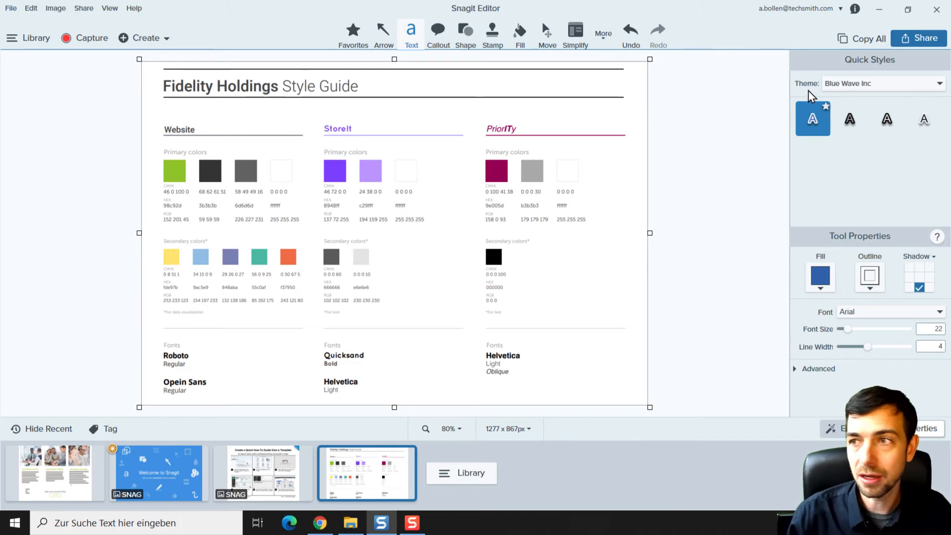
pyautogui.click(941, 84)
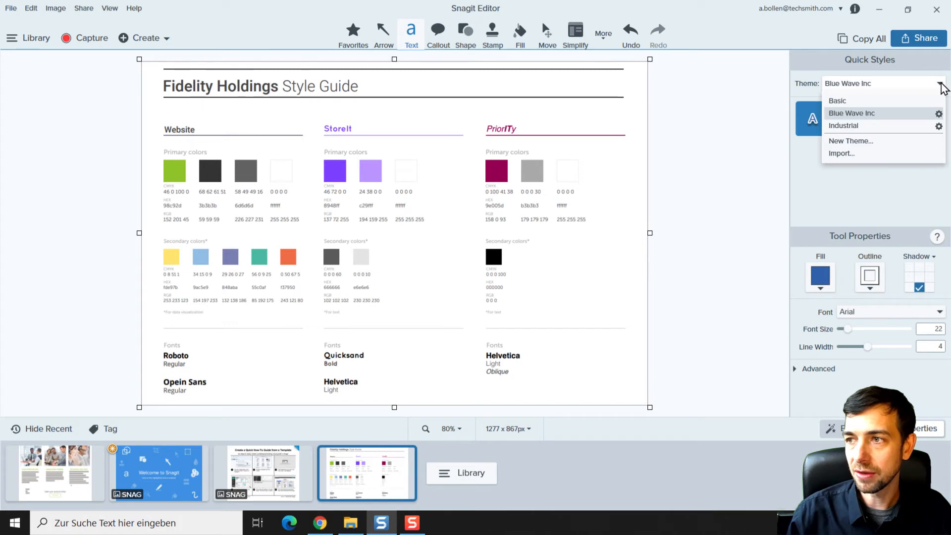
pyautogui.click(851, 141)
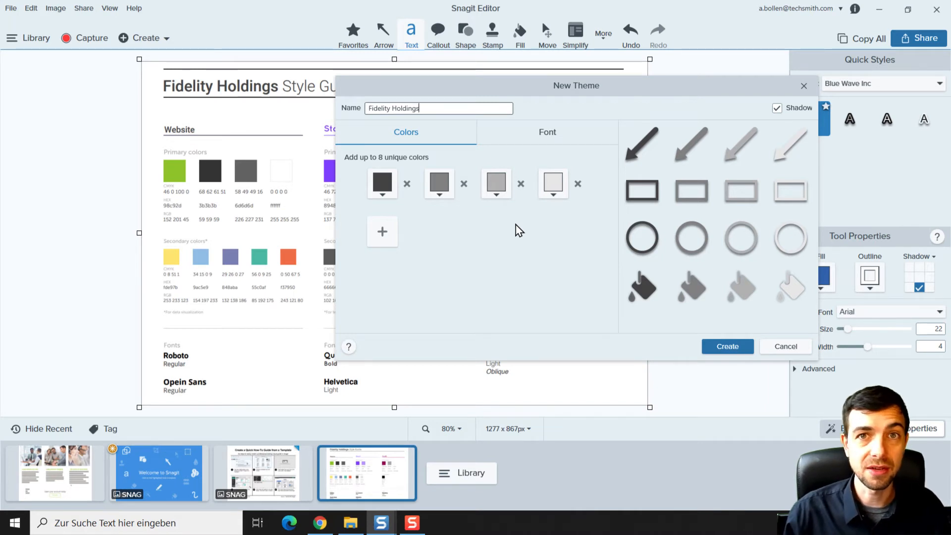
# - Set the theme's first two colors to green #98C92D and dark gray #3B3B3B, sampled from the Website primary swatches
pyautogui.click(381, 187)
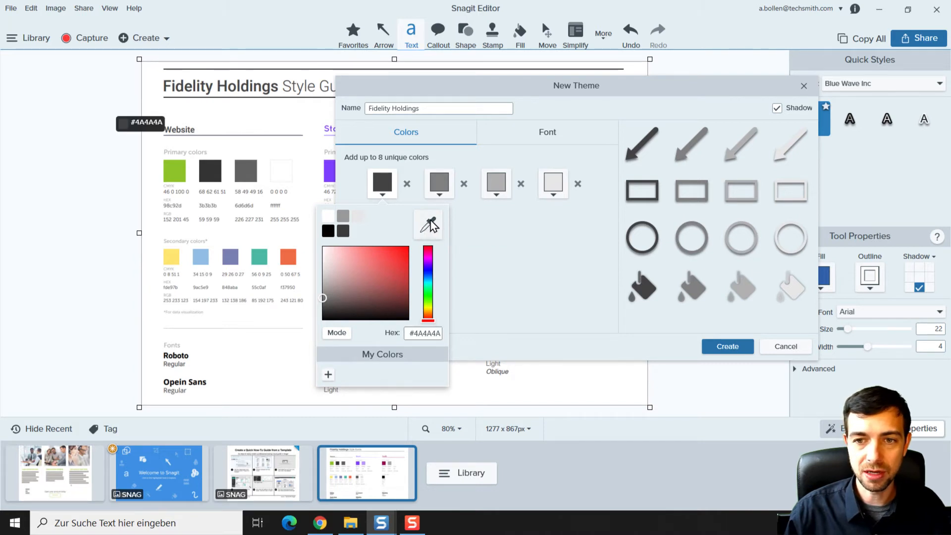
pyautogui.click(431, 224)
pyautogui.click(180, 176)
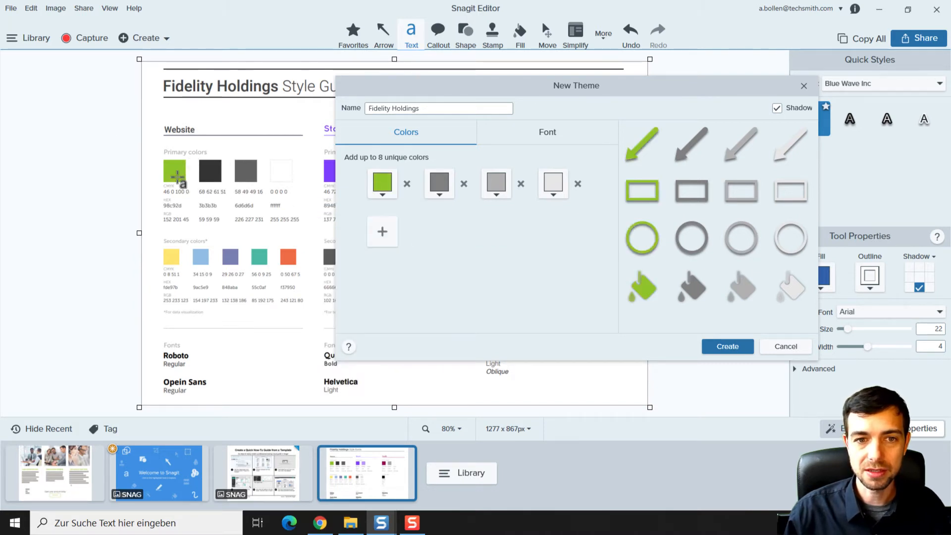
pyautogui.click(436, 188)
pyautogui.click(485, 224)
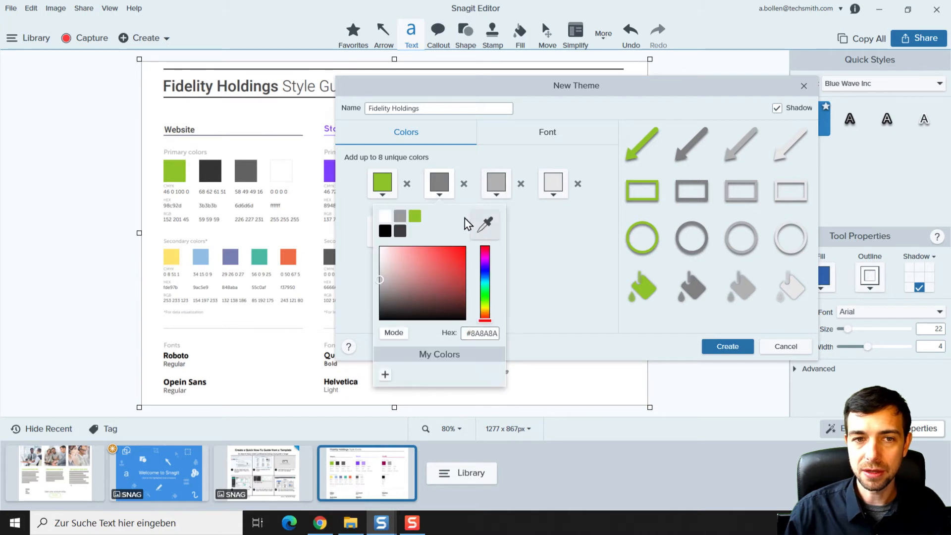
pyautogui.click(210, 171)
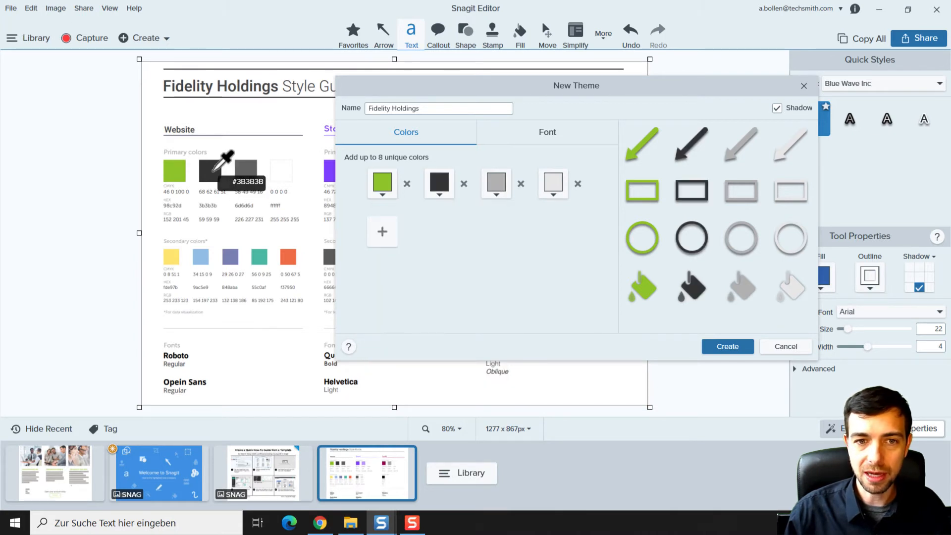
# - Set the theme's third and fourth colors to the medium gray and white sampled from the Website primary swatches
pyautogui.click(496, 184)
pyautogui.click(542, 224)
pyautogui.click(254, 169)
pyautogui.click(553, 184)
pyautogui.click(598, 224)
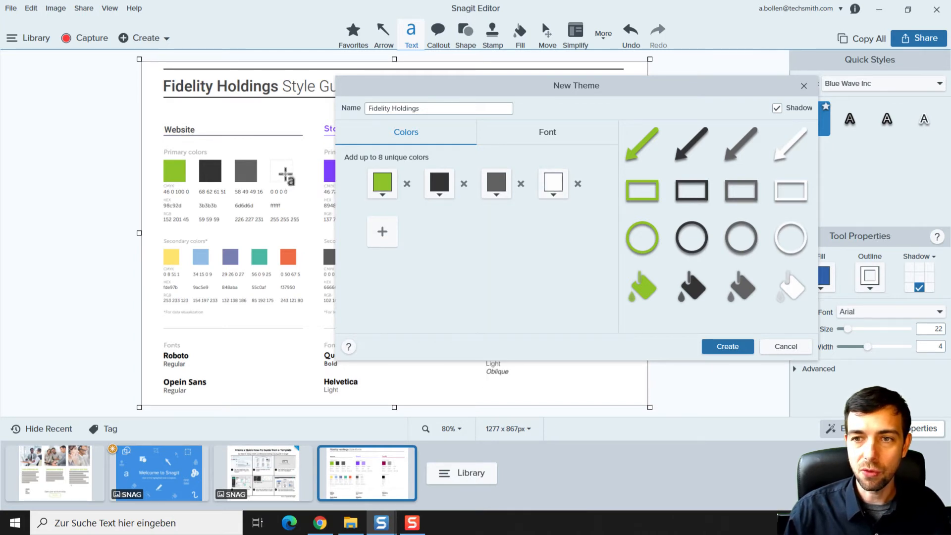
pyautogui.click(283, 174)
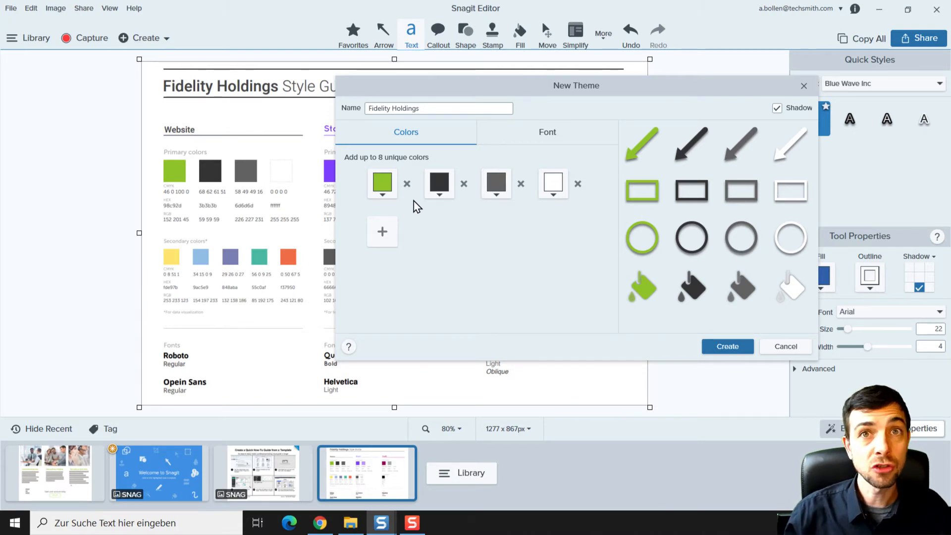
# - Check the first theme color's value in both hex and RGB modes, and close the color picker
pyautogui.click(388, 196)
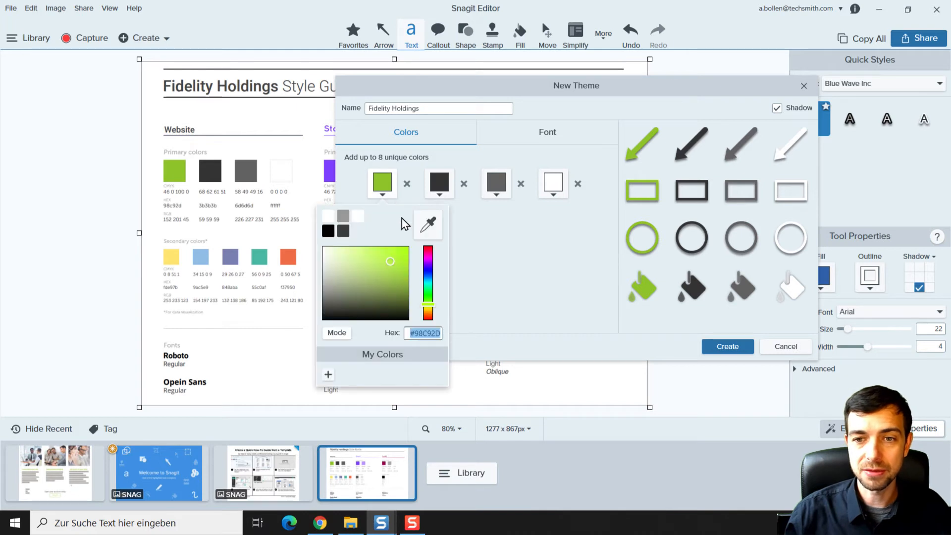
pyautogui.click(336, 334)
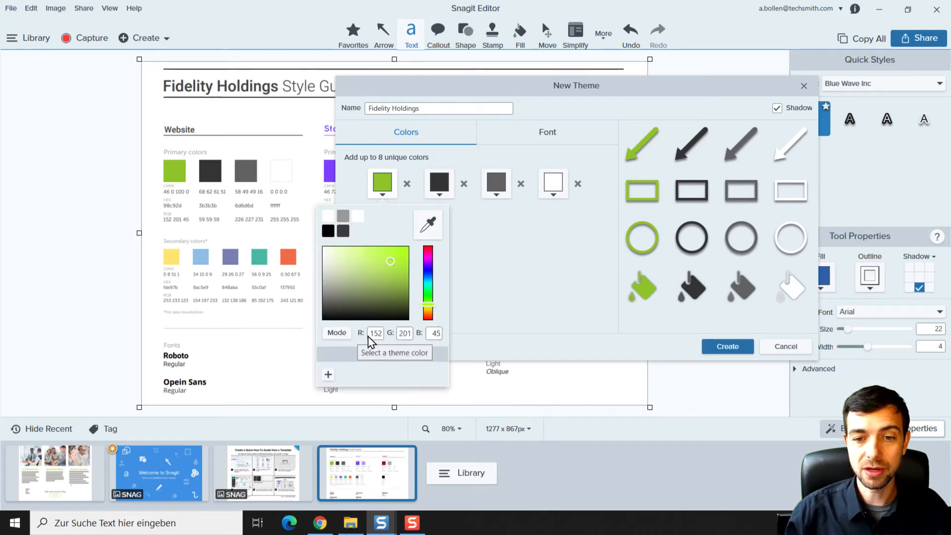
pyautogui.click(337, 338)
pyautogui.click(486, 312)
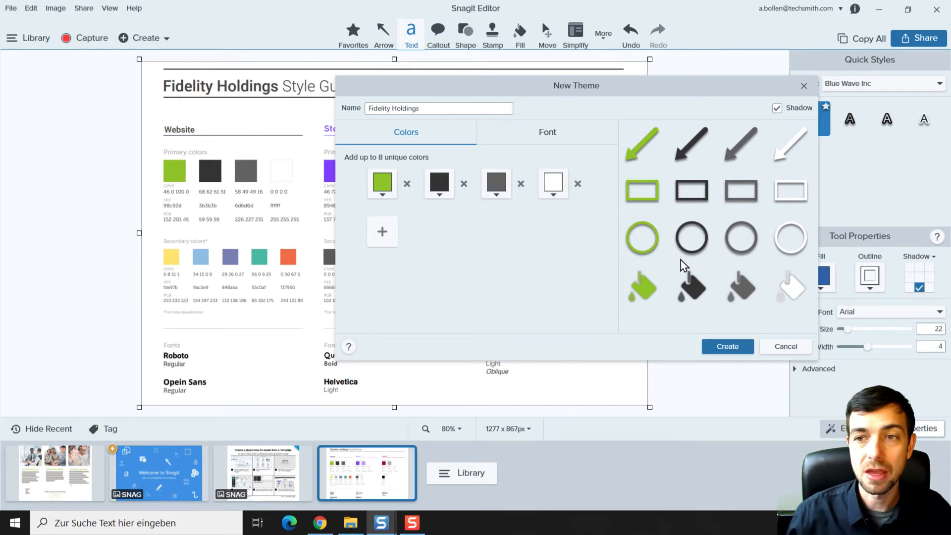
# - Set the new theme's font to Roboto
pyautogui.click(548, 140)
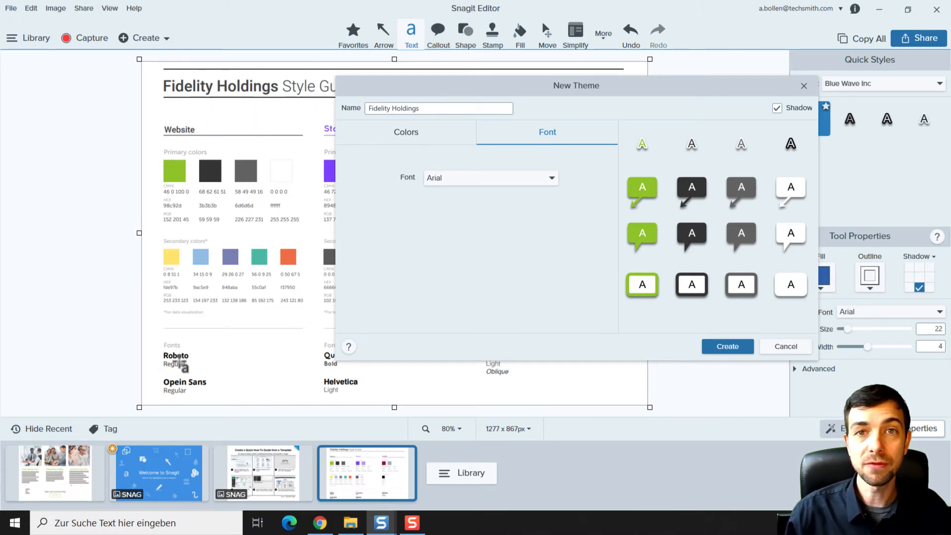
pyautogui.click(489, 183)
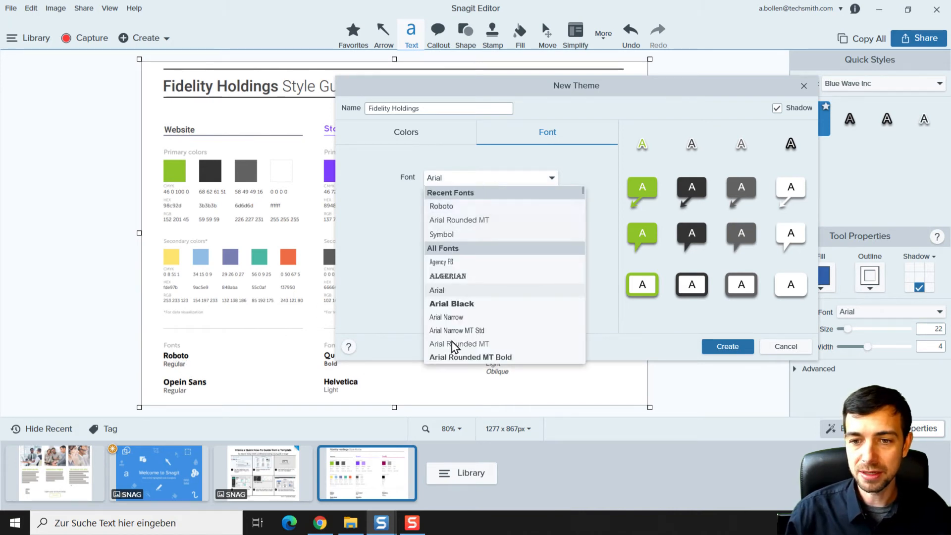
pyautogui.scroll(-4, 446, 201)
pyautogui.scroll(4, 483, 238)
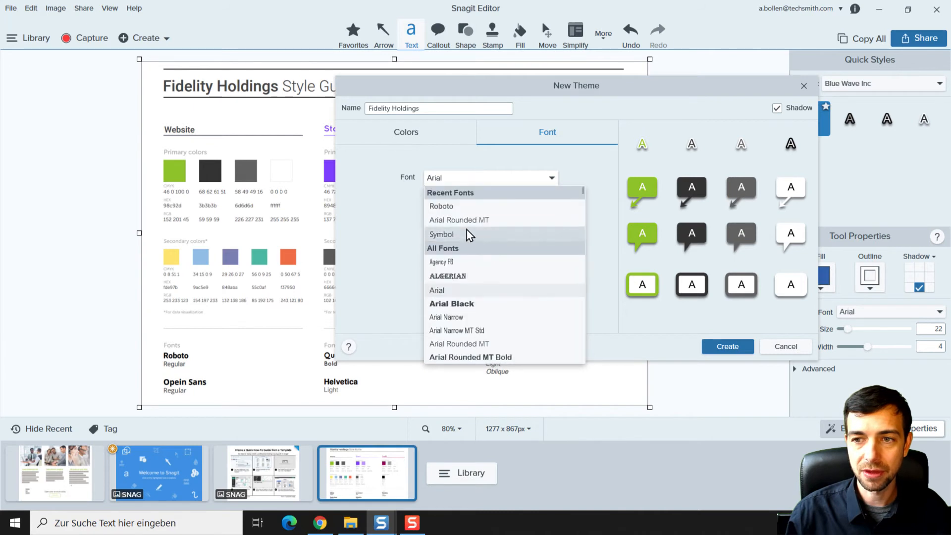
pyautogui.click(446, 206)
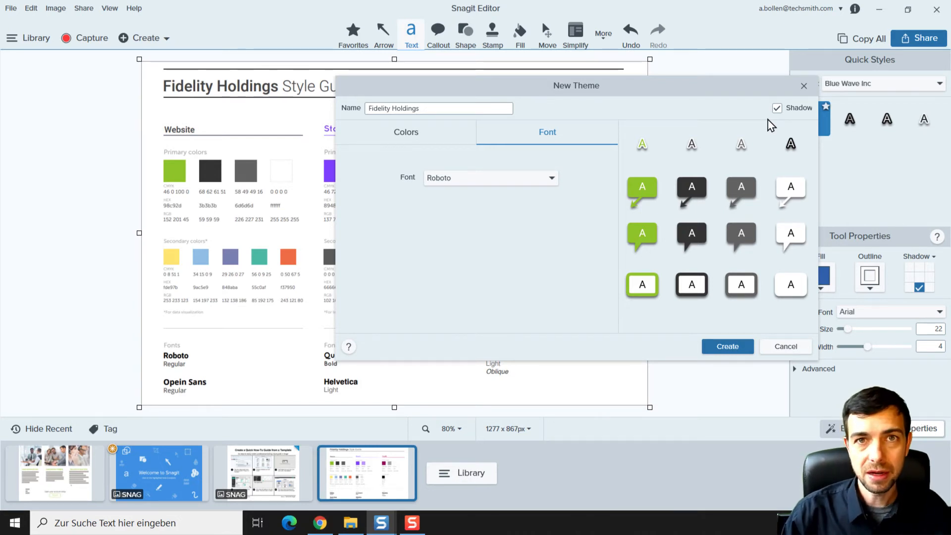
# - Turn off the shadow for the Fidelity Holdings theme and create the theme
pyautogui.click(777, 109)
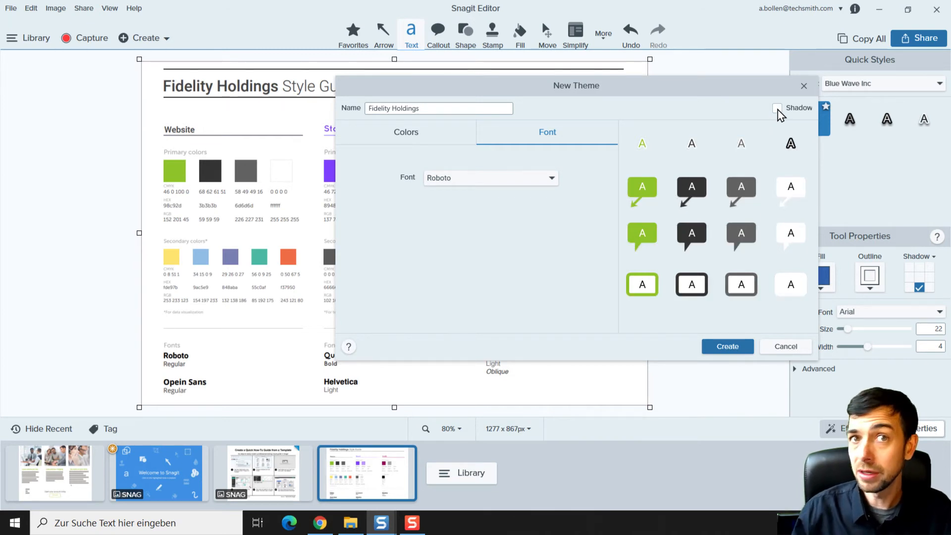
pyautogui.click(777, 110)
pyautogui.click(777, 109)
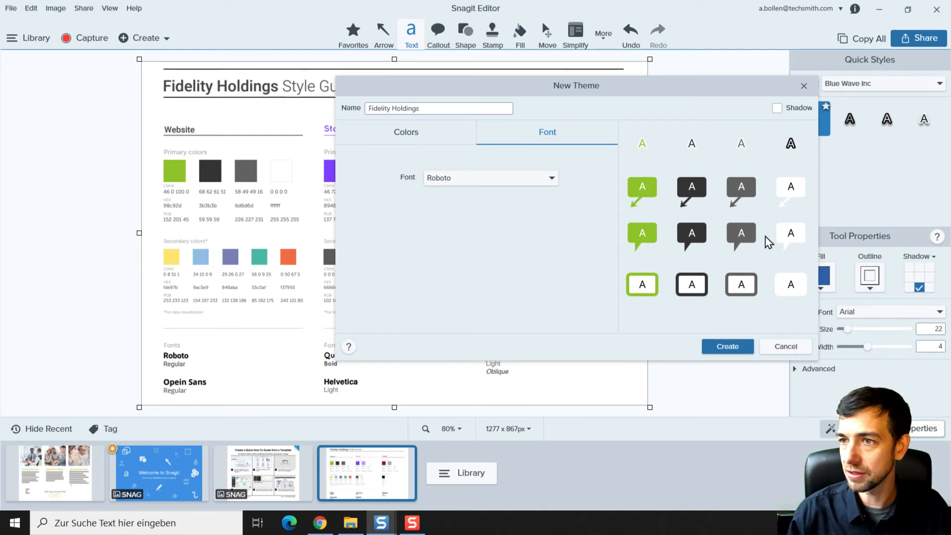
pyautogui.click(728, 346)
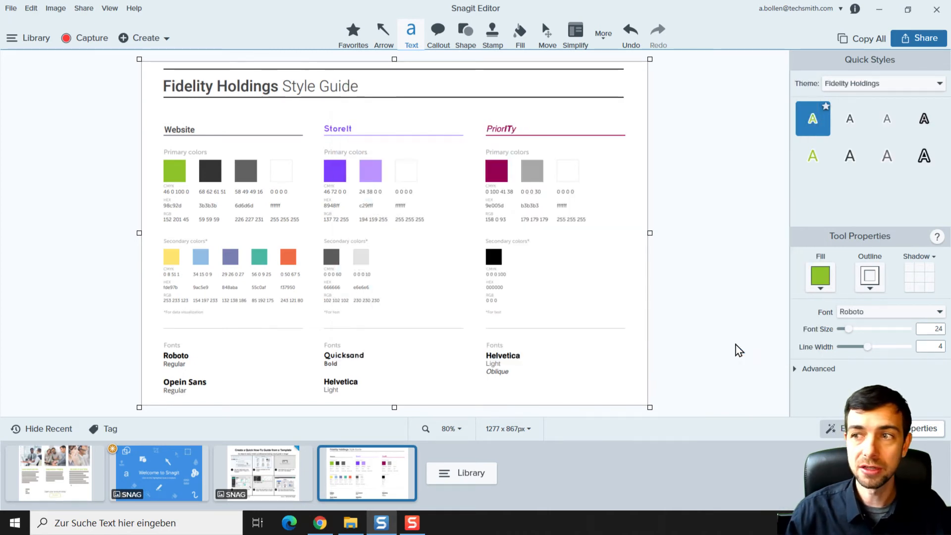
# - Look through the Fidelity Holdings styles for callouts, shapes, fills and arrows, and open that theme's options
pyautogui.click(853, 88)
pyautogui.click(853, 89)
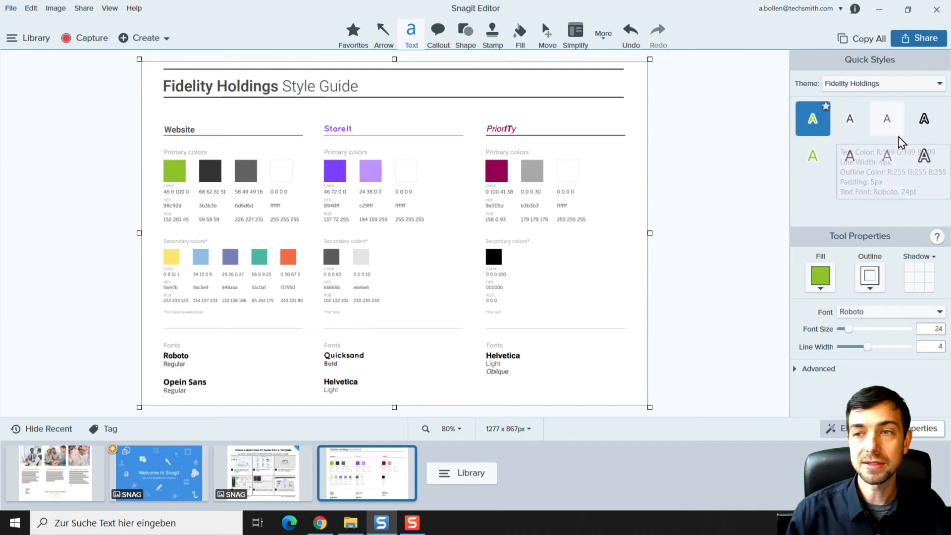
pyautogui.click(436, 34)
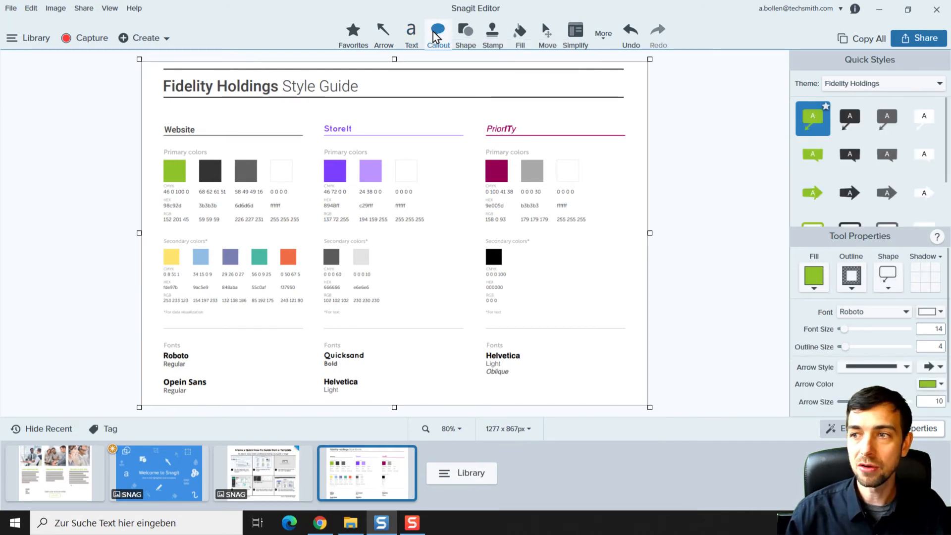
pyautogui.click(465, 34)
pyautogui.click(520, 32)
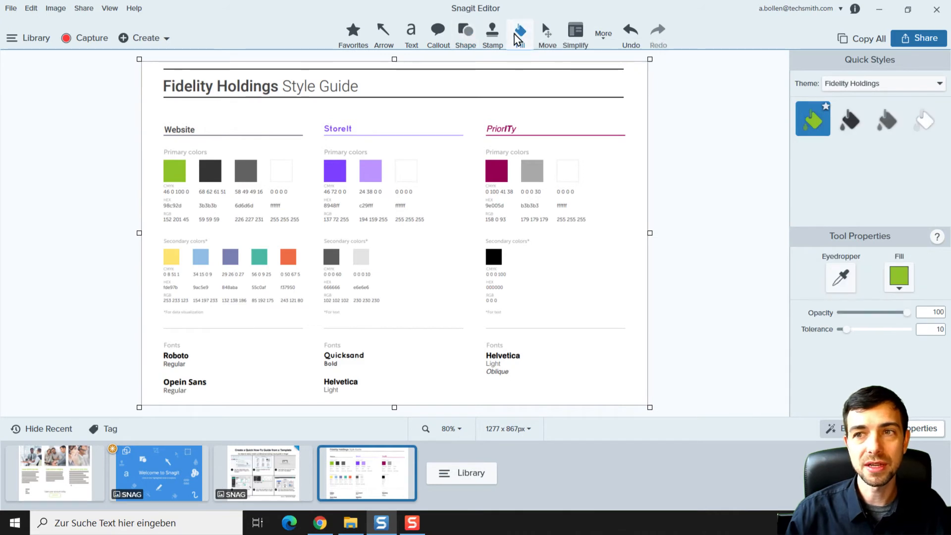
pyautogui.click(384, 38)
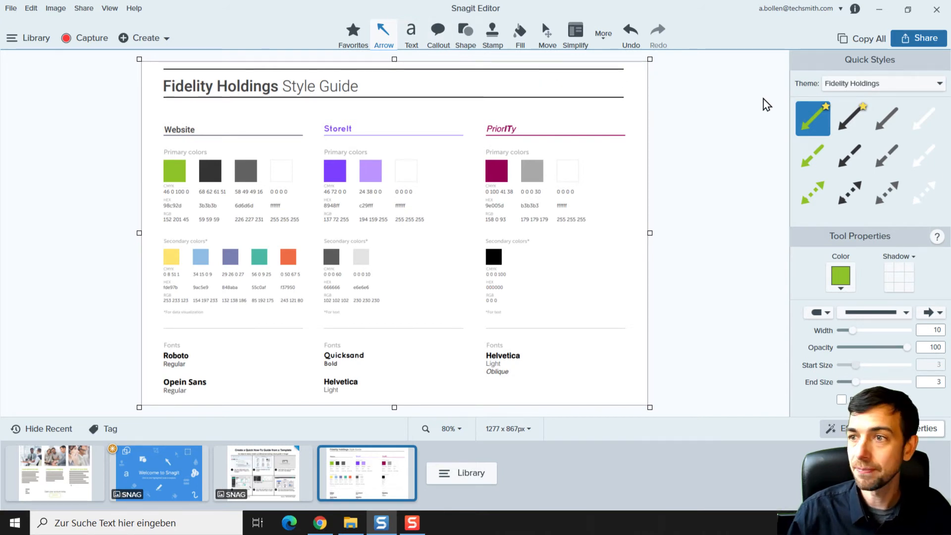
pyautogui.click(940, 84)
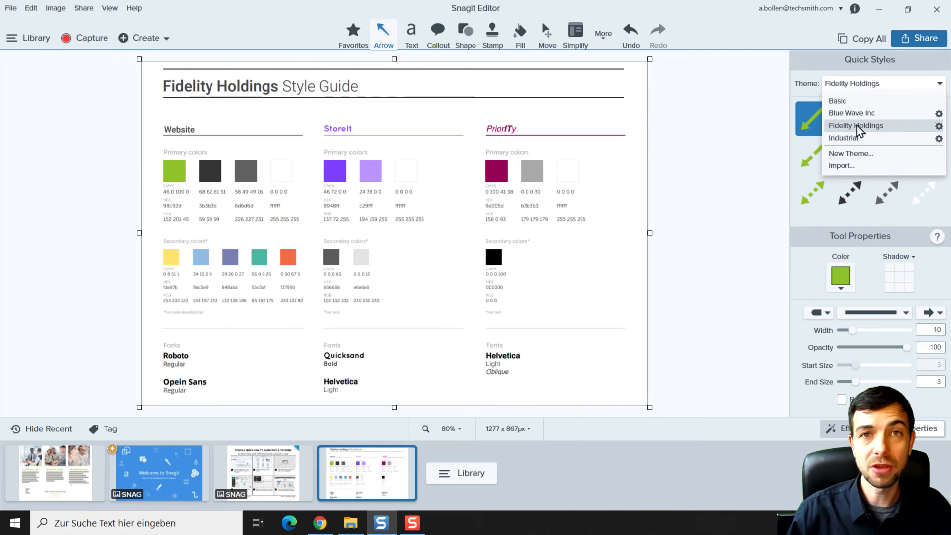
pyautogui.click(938, 127)
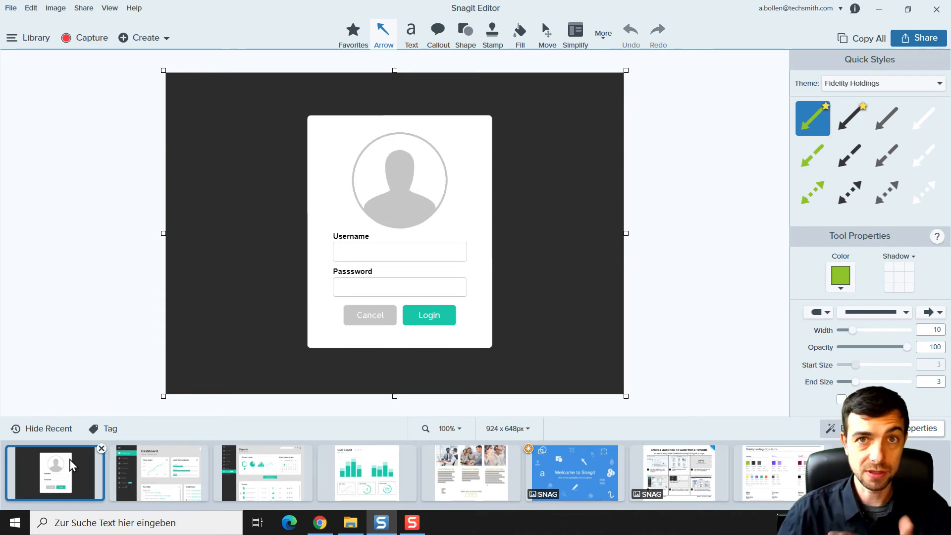
# - Look through the Dashboard, Reports and User Report captures
pyautogui.click(174, 475)
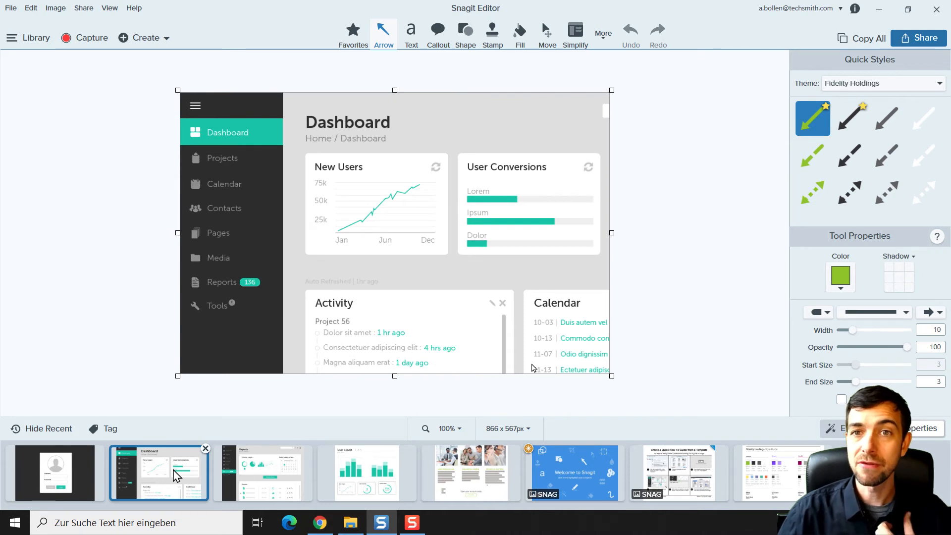
pyautogui.click(293, 473)
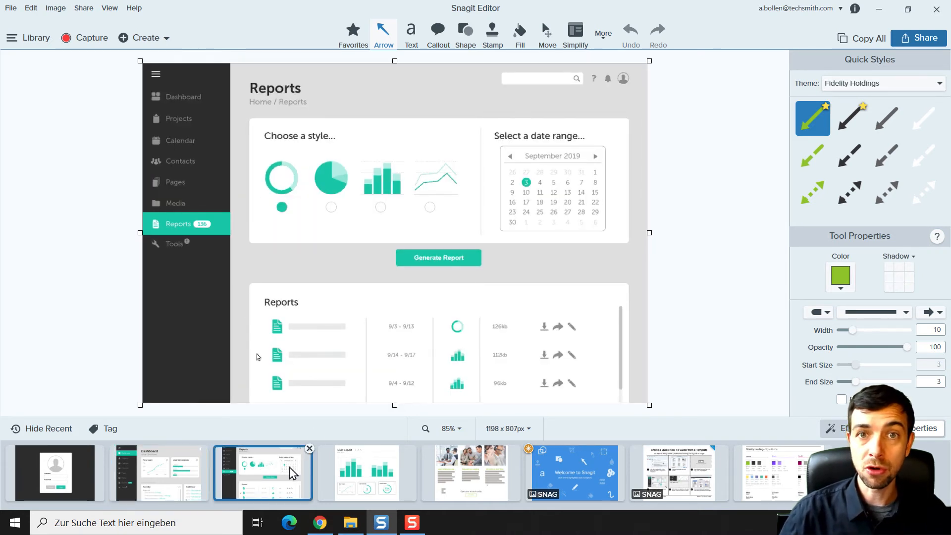
pyautogui.click(363, 477)
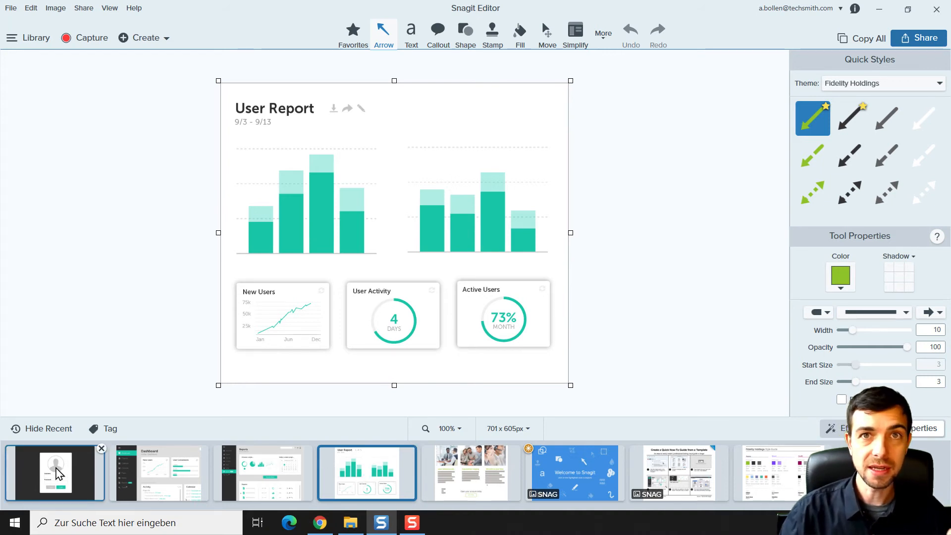
# - Select the login, Dashboard, Reports and User Report captures together
pyautogui.moveTo(58, 473)
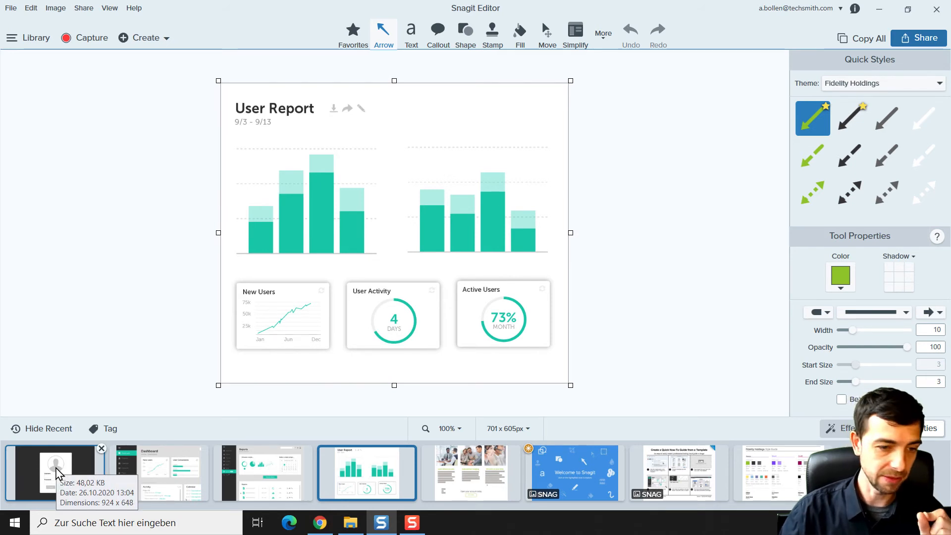
pyautogui.click(58, 473)
pyautogui.keyDown('ctrl'); pyautogui.click(165, 464); pyautogui.keyUp('ctrl')
pyautogui.keyDown('ctrl'); pyautogui.click(262, 468); pyautogui.keyUp('ctrl')
pyautogui.keyDown('ctrl'); pyautogui.click(367, 468); pyautogui.keyUp('ctrl')
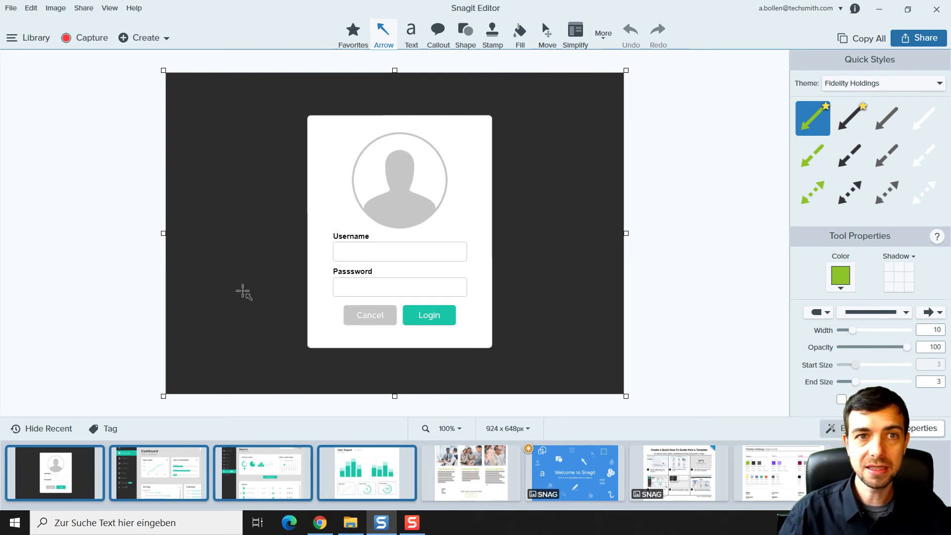
# - Start an image from template with the selected captures, using the Basic 3 Steps Portrait template
pyautogui.click(167, 37)
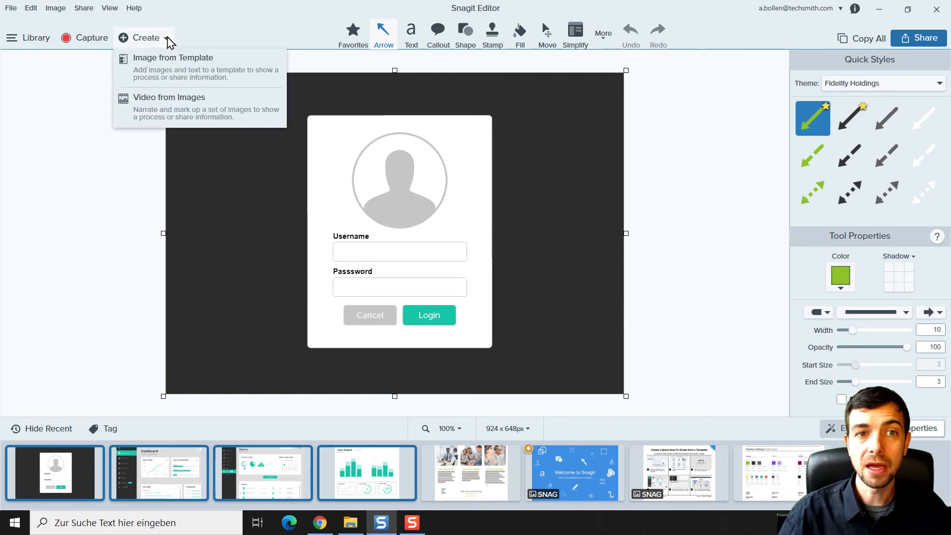
pyautogui.click(174, 66)
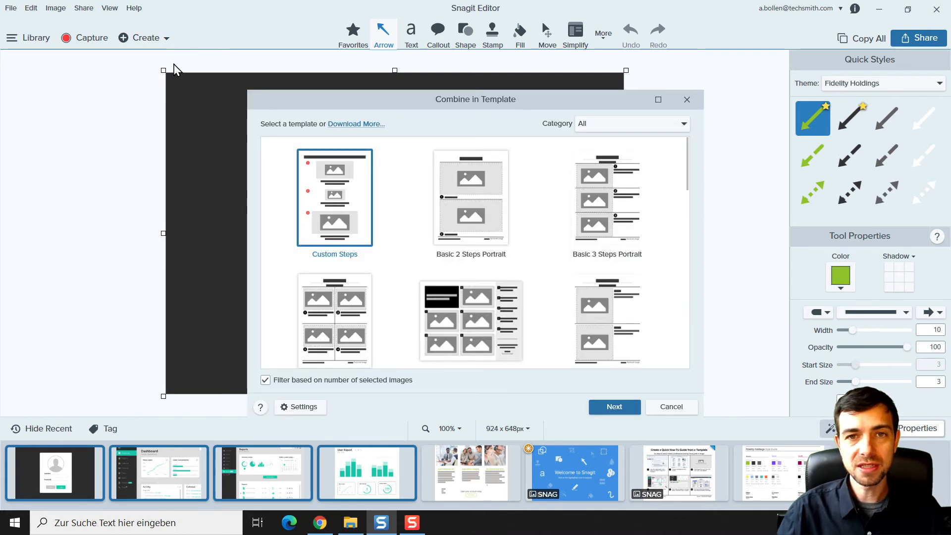
pyautogui.moveTo(299, 98); pyautogui.dragTo(264, 69)
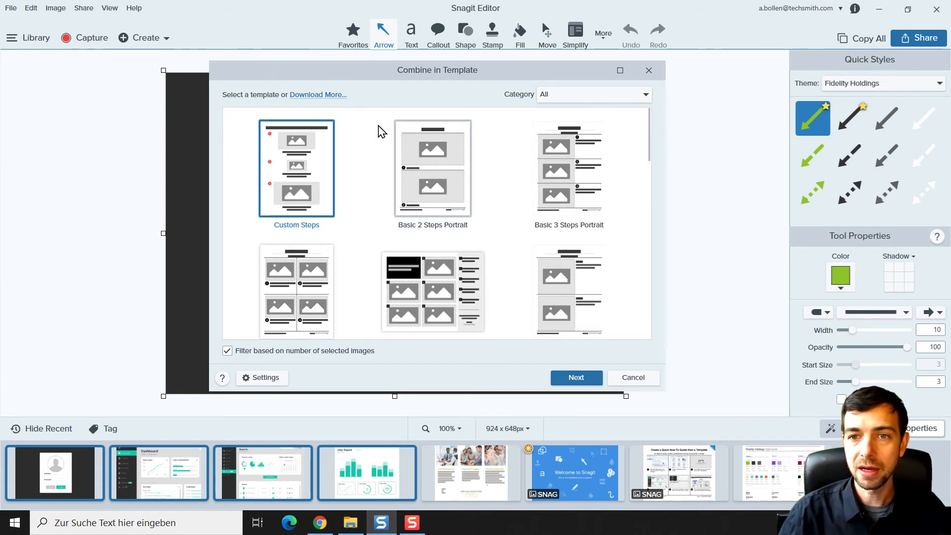
pyautogui.moveTo(648, 127)
pyautogui.mouseDown()
pyautogui.moveTo(629, 278)
pyautogui.moveTo(639, 127)
pyautogui.mouseUp()
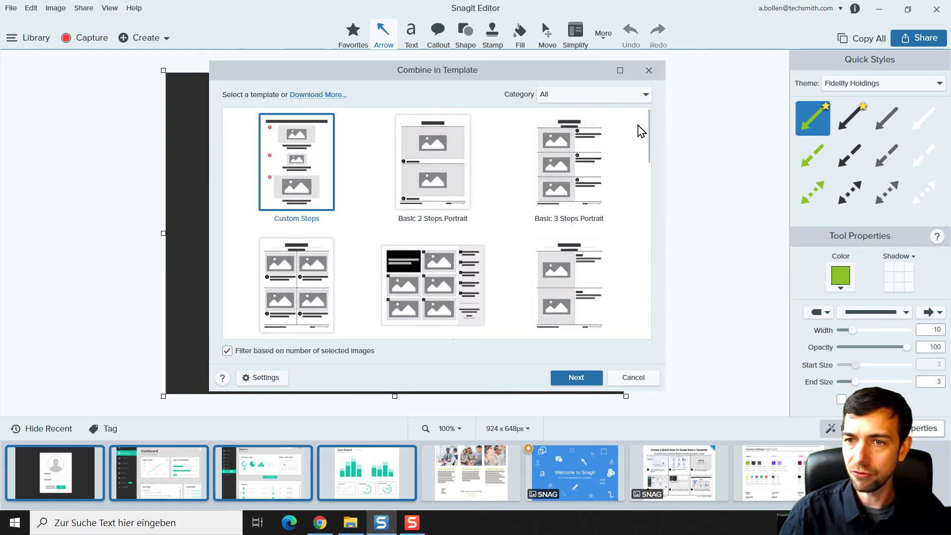
pyautogui.click(562, 148)
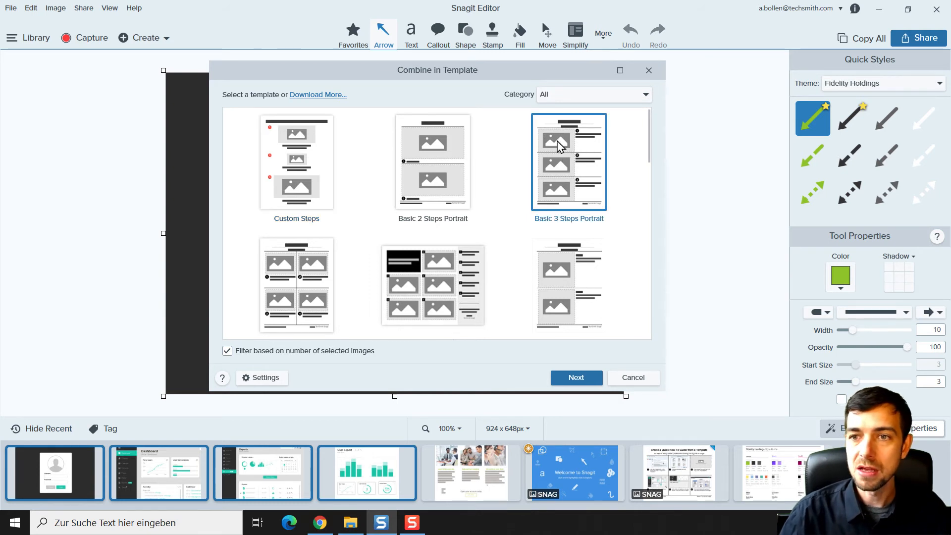
pyautogui.click(574, 380)
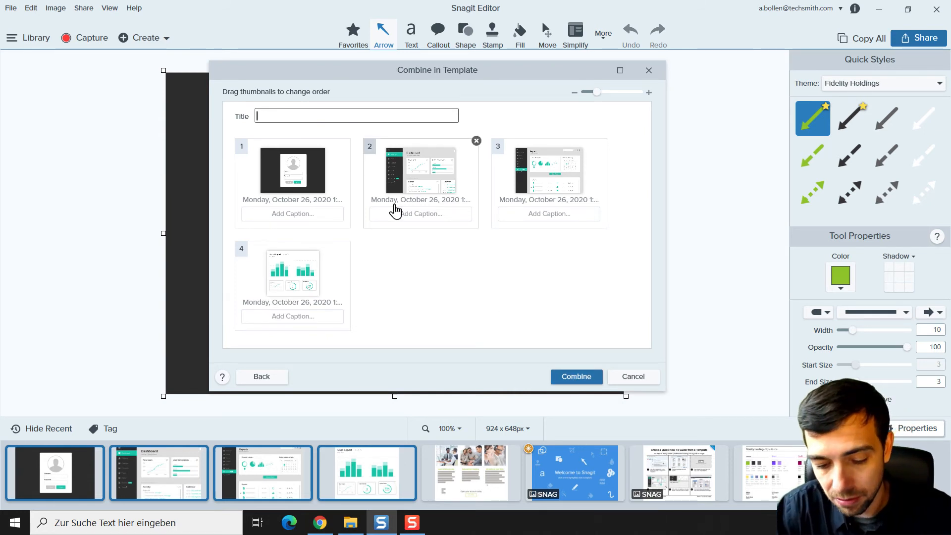
# - Title the guide "Generate Report" and combine the captures in the template
pyautogui.write('Gener')
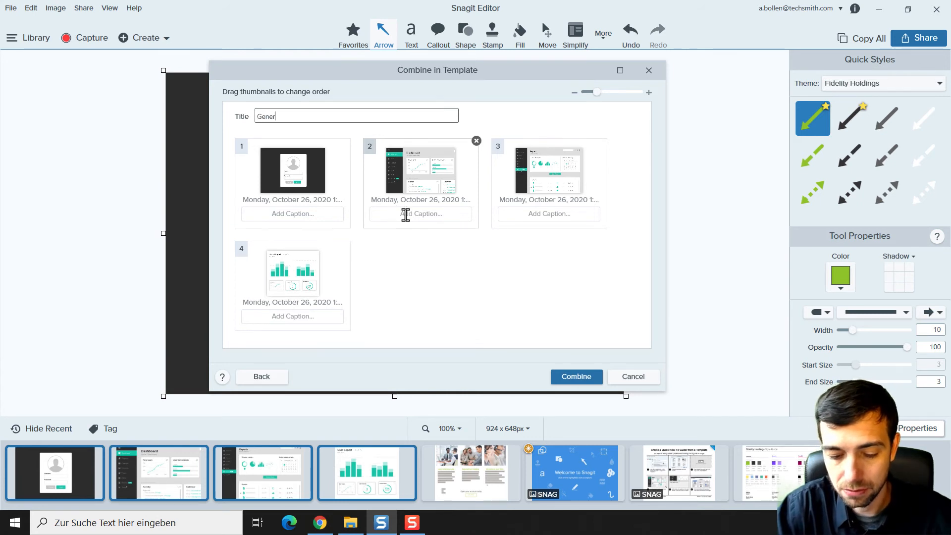
pyautogui.write('ate Report')
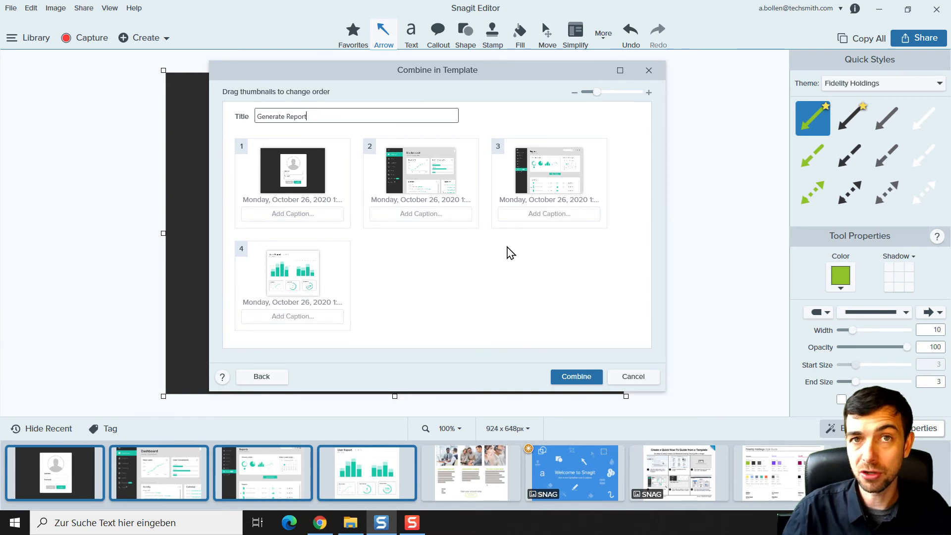
pyautogui.click(582, 376)
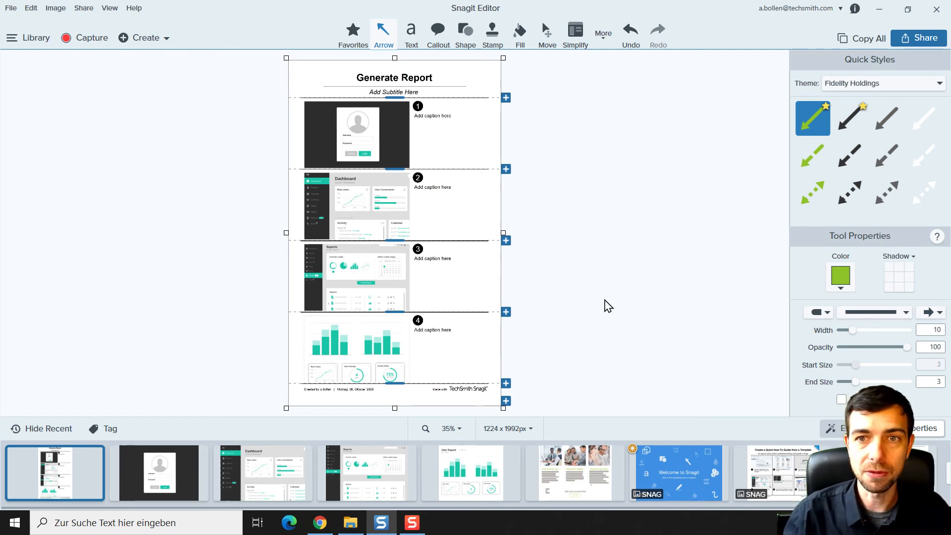
# - Show the guide at actual size and delete its subtitle placeholder below the title
pyautogui.click(451, 428)
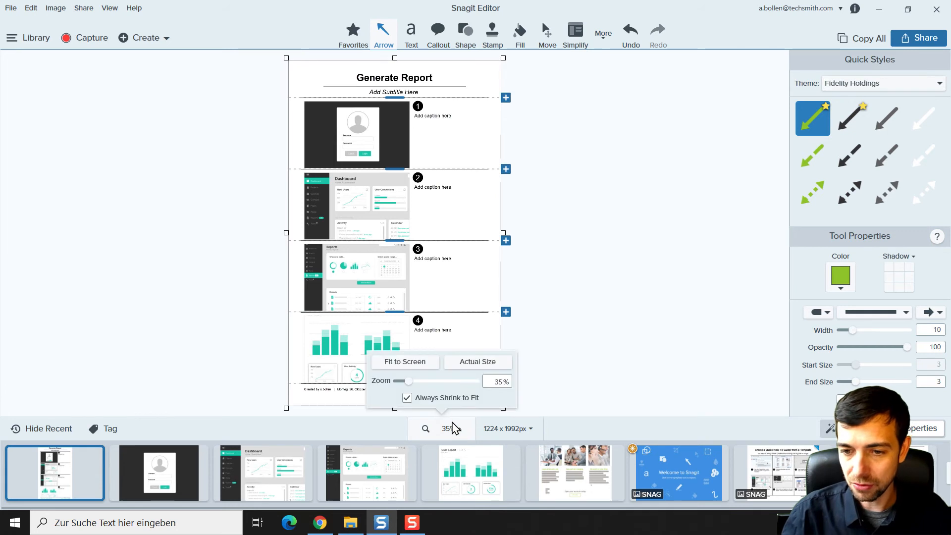
pyautogui.click(468, 366)
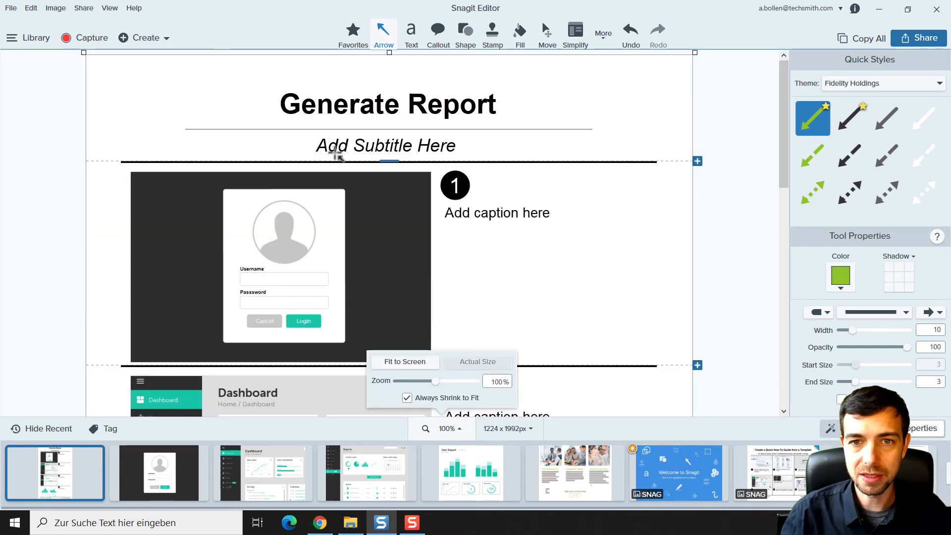
pyautogui.click(367, 146)
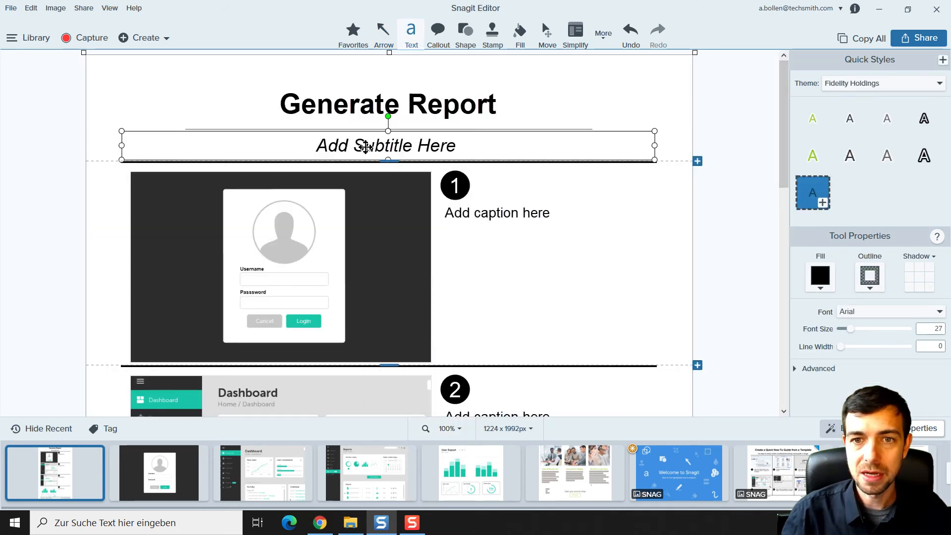
pyautogui.click(365, 147)
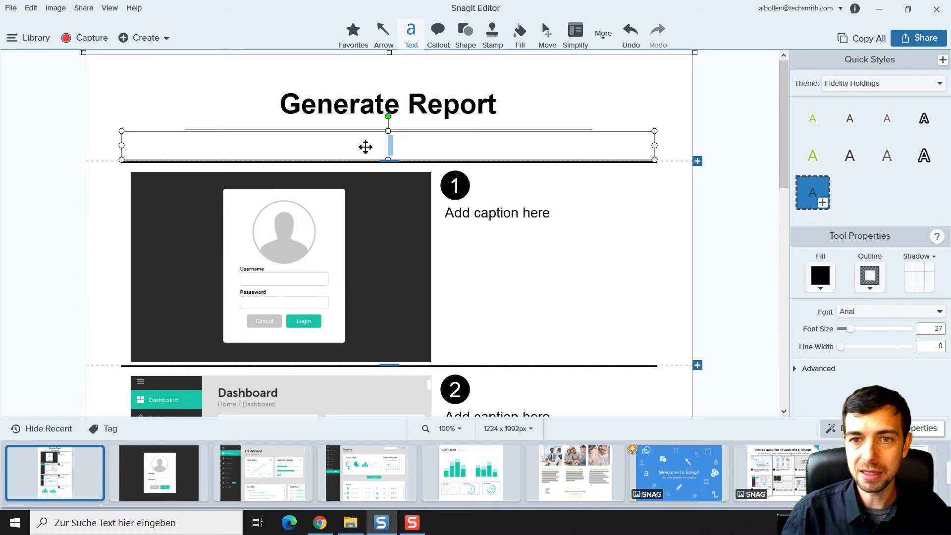
pyautogui.click(163, 132)
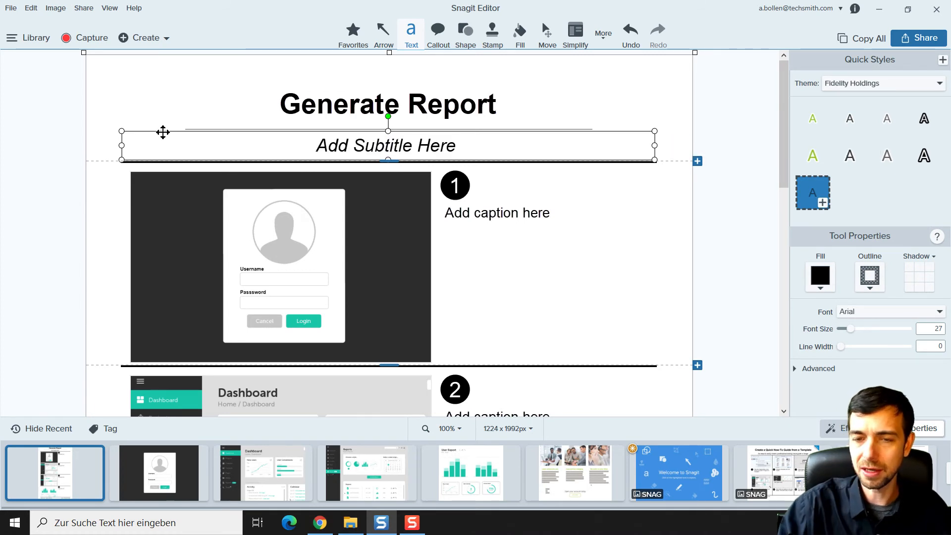
pyautogui.press('Delete')
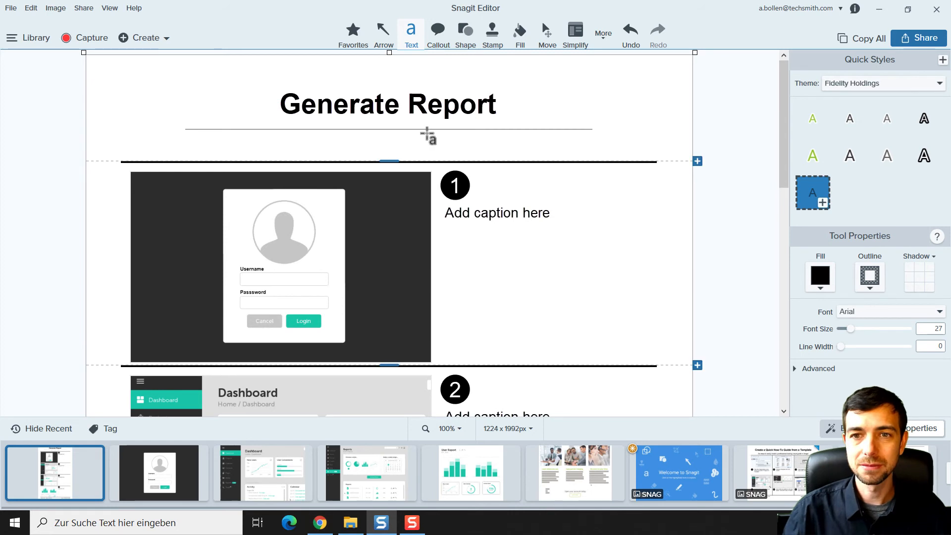
# - Replace the caption placeholder of step 1 with "Login with your information"
pyautogui.click(484, 212)
pyautogui.click(482, 212)
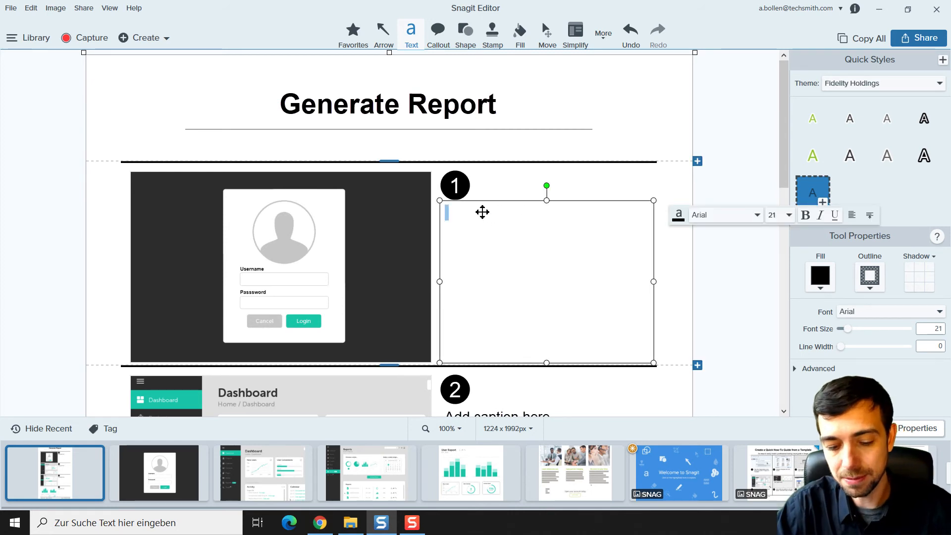
pyautogui.write('Logi')
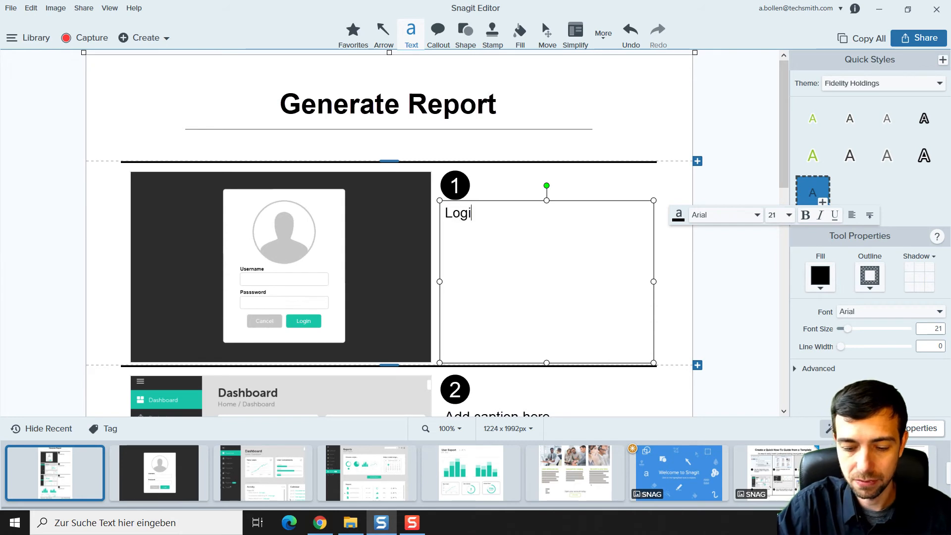
pyautogui.write('n with your i')
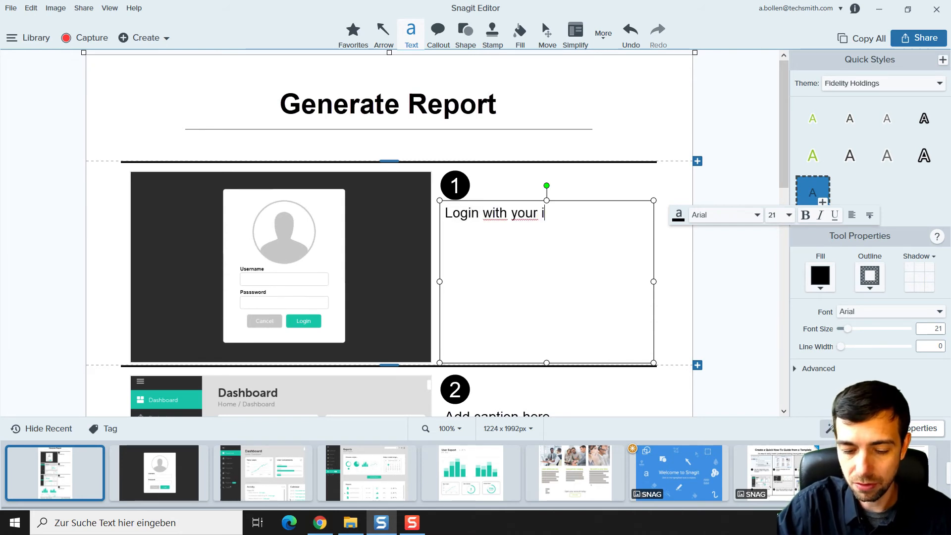
pyautogui.write('nform')
pyautogui.press('BackSpace')
pyautogui.press('BackSpace')
pyautogui.press('BackSpace')
pyautogui.write('for')
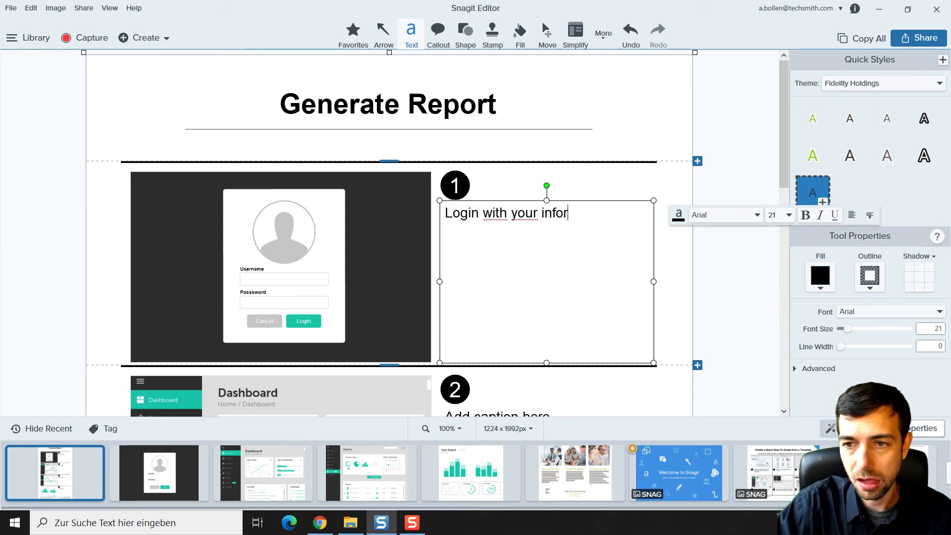
pyautogui.write('mation')
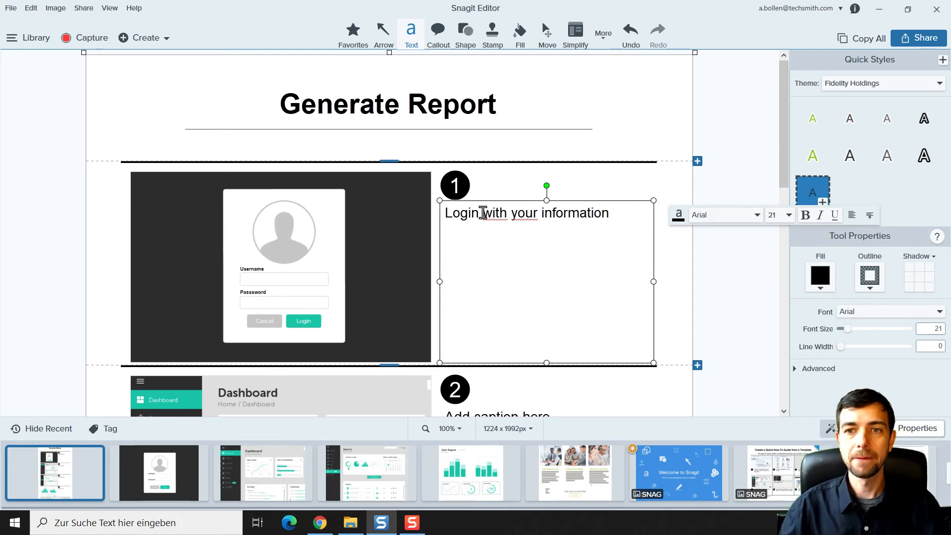
pyautogui.click(666, 130)
# - Move the divider above step 1 up closer to the title, and the divider below step 1 down for more space
pyautogui.scroll(-3, 512, 184)
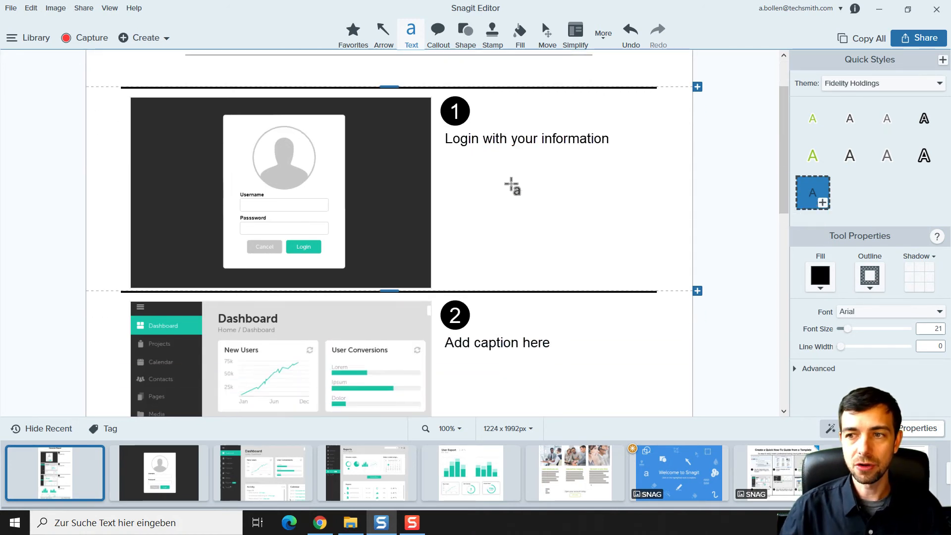
pyautogui.moveTo(783, 163); pyautogui.dragTo(769, 102)
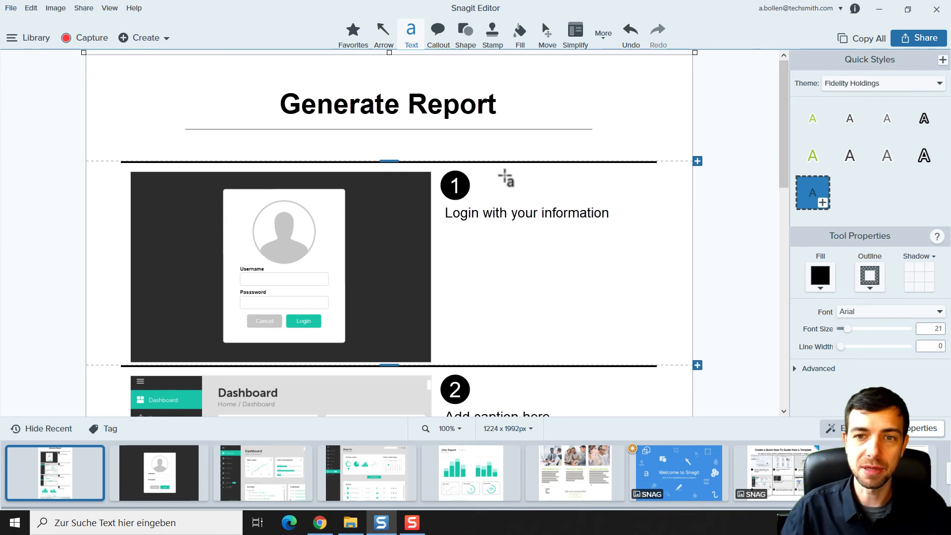
pyautogui.moveTo(389, 161); pyautogui.dragTo(389, 144)
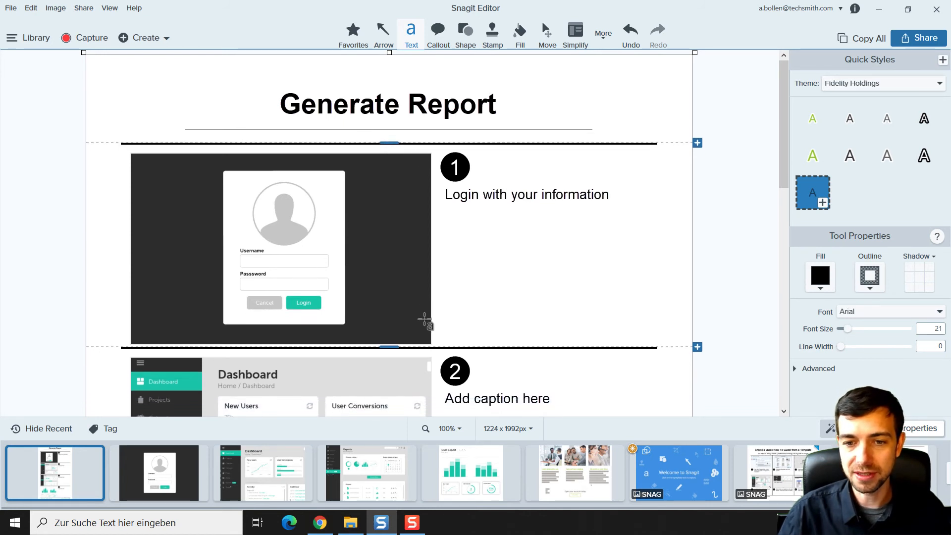
pyautogui.moveTo(391, 363); pyautogui.dragTo(391, 379)
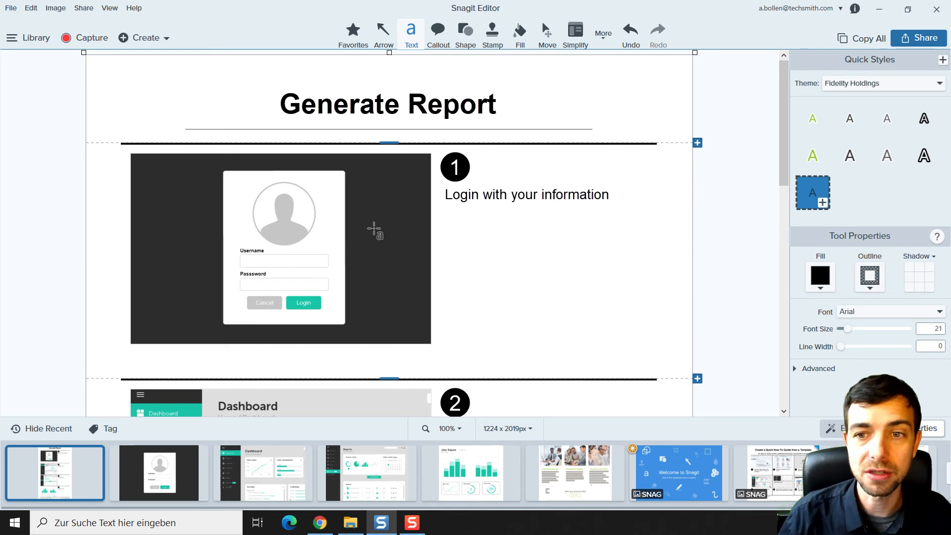
# - Swap the login step with the Dashboard step, and swap them back into their original order
pyautogui.scroll(-2, 372, 233)
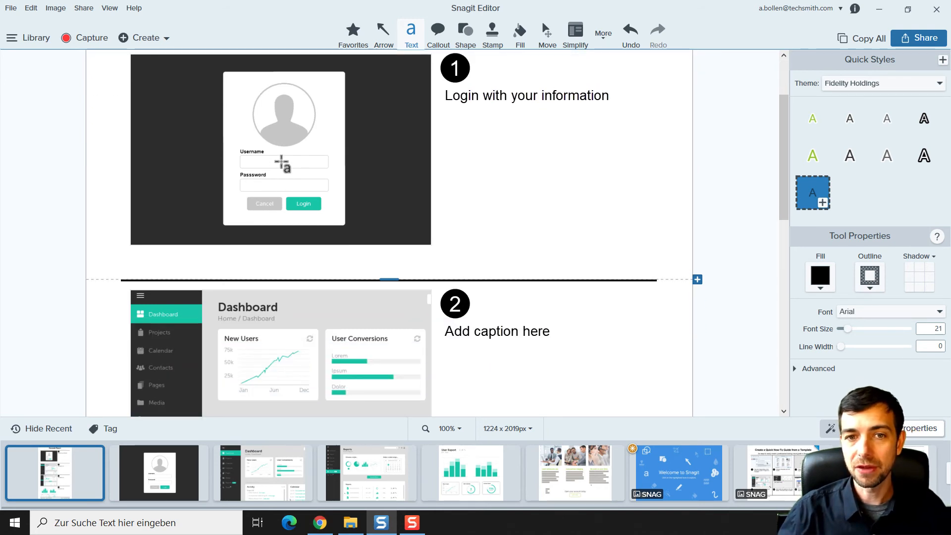
pyautogui.press('r')
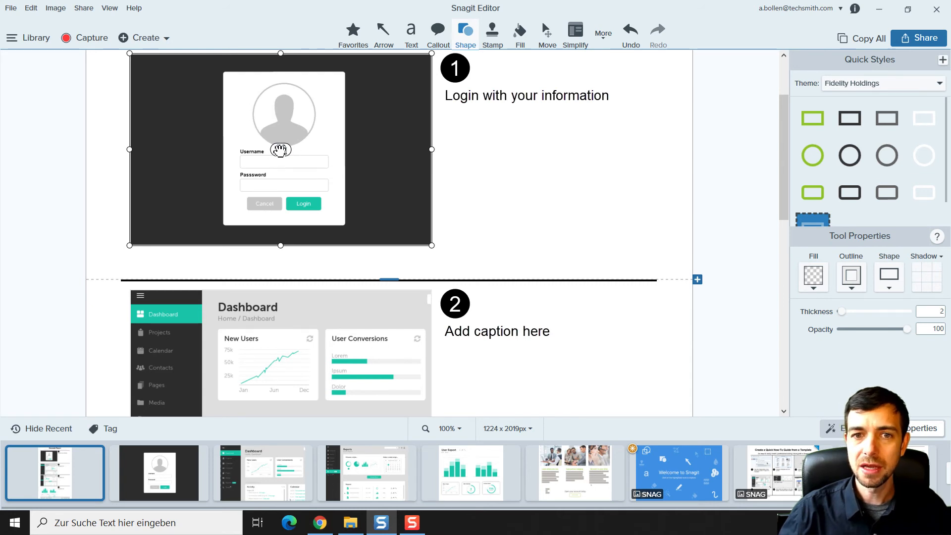
pyautogui.moveTo(280, 149); pyautogui.dragTo(278, 372)
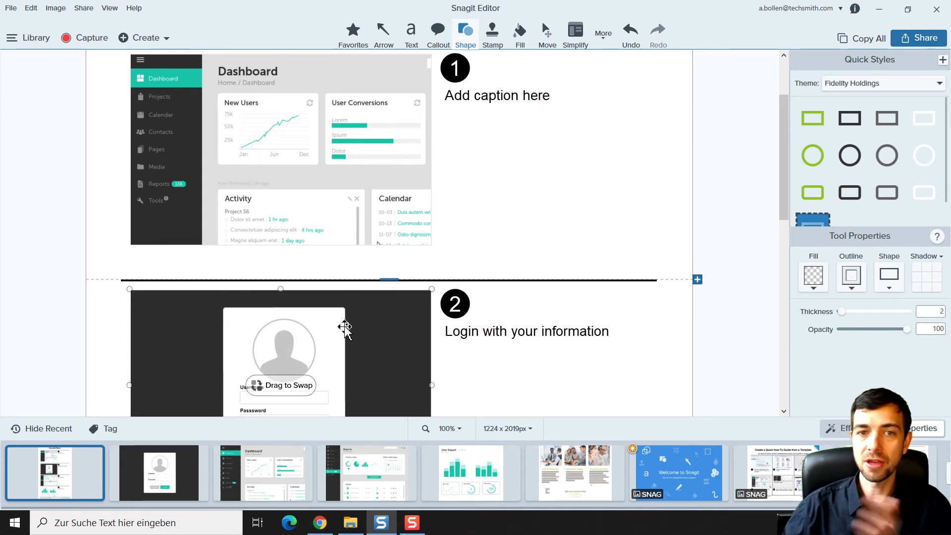
pyautogui.moveTo(294, 384); pyautogui.dragTo(274, 131)
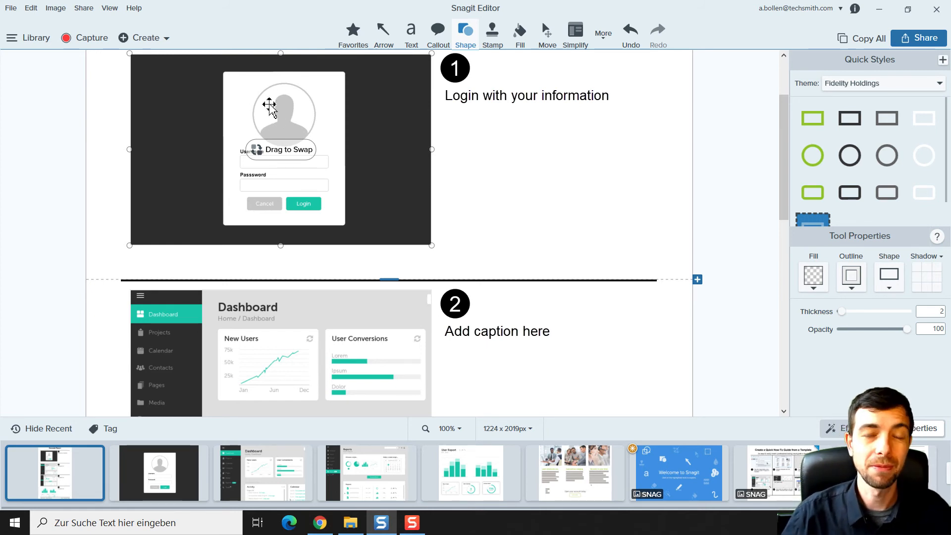
# - Enlarge the Dashboard image inside the step 2 frame and shift it up to show the sidebar and New Users chart
pyautogui.scroll(-5, 278, 117)
pyautogui.click(276, 148)
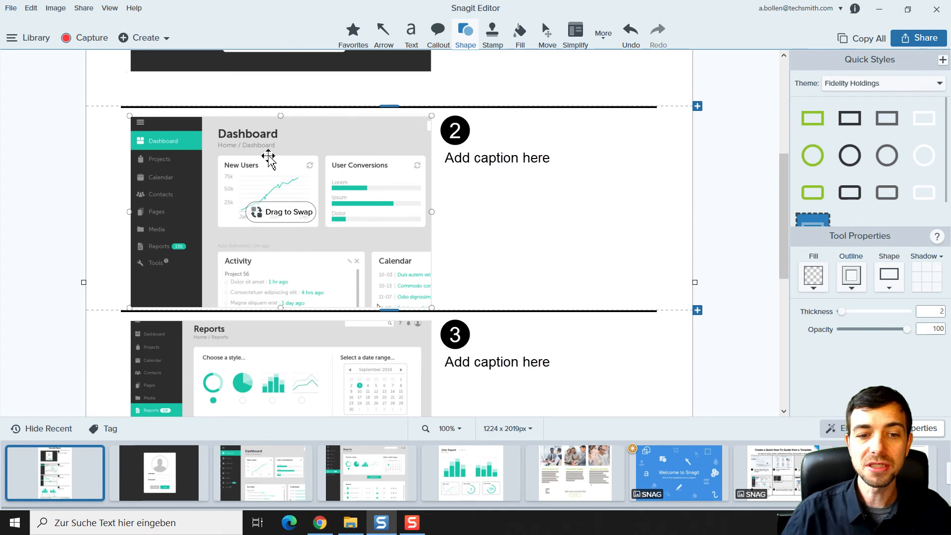
pyautogui.scroll(-1, 268, 155)
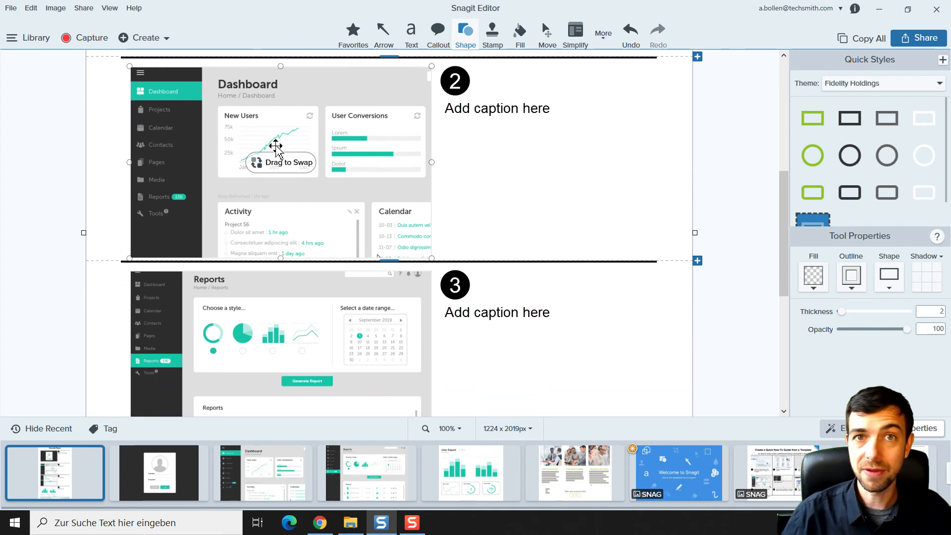
pyautogui.click(287, 123)
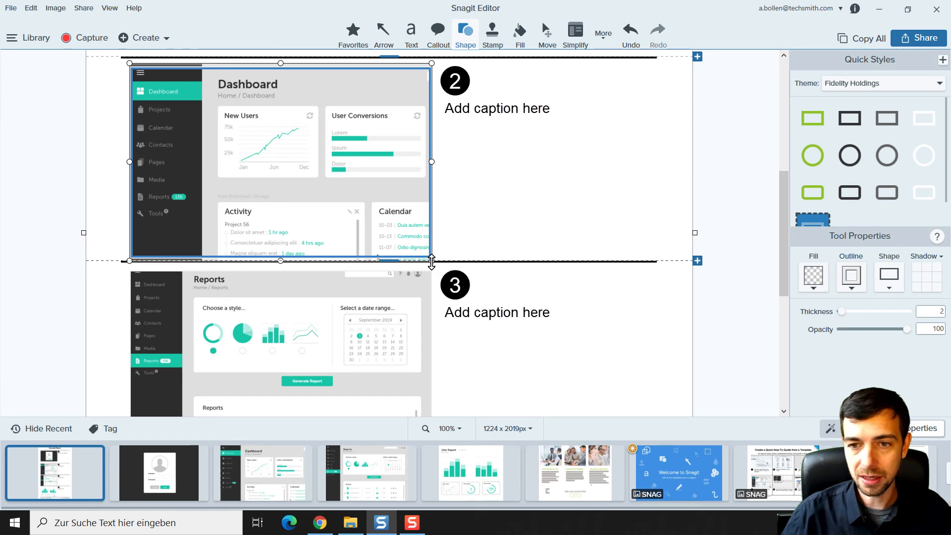
pyautogui.moveTo(431, 261); pyautogui.dragTo(644, 353)
pyautogui.moveTo(279, 167); pyautogui.dragTo(280, 110)
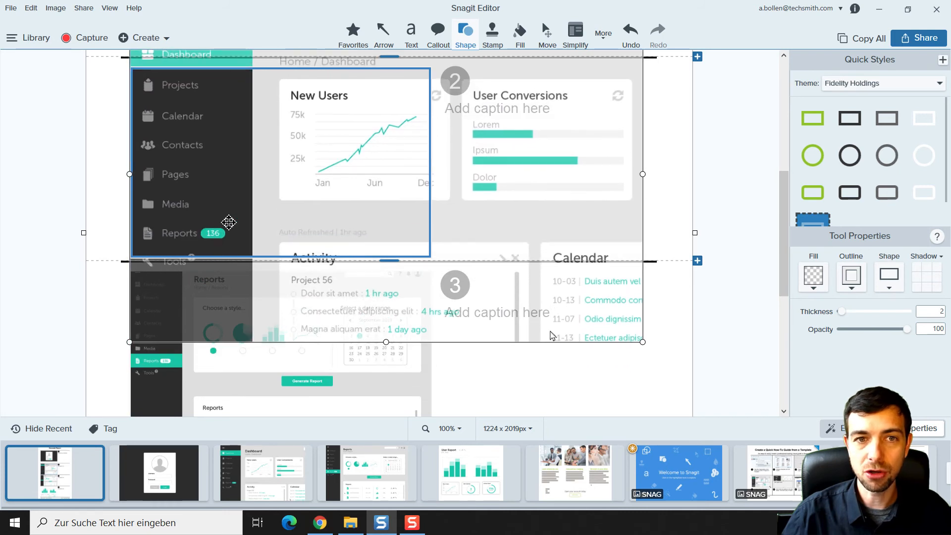
pyautogui.moveTo(210, 231); pyautogui.dragTo(211, 227)
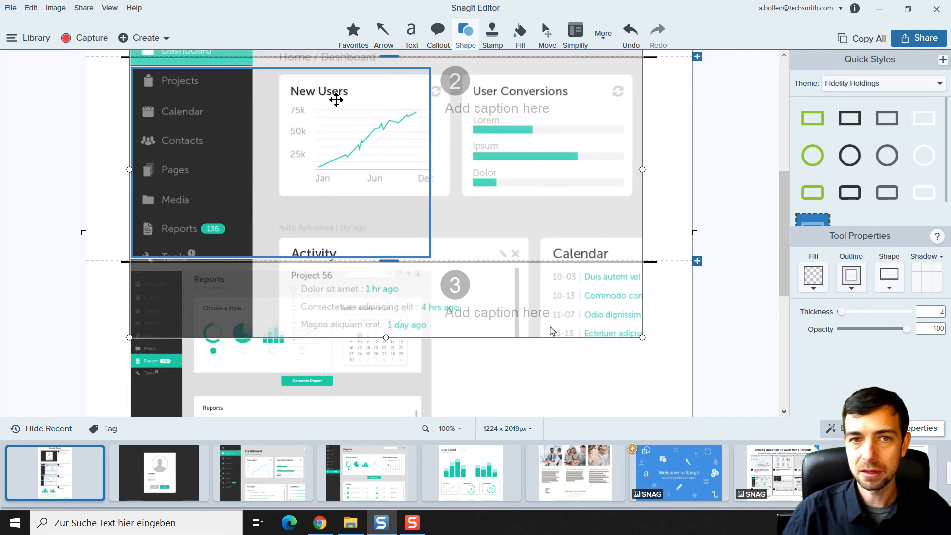
pyautogui.click(61, 215)
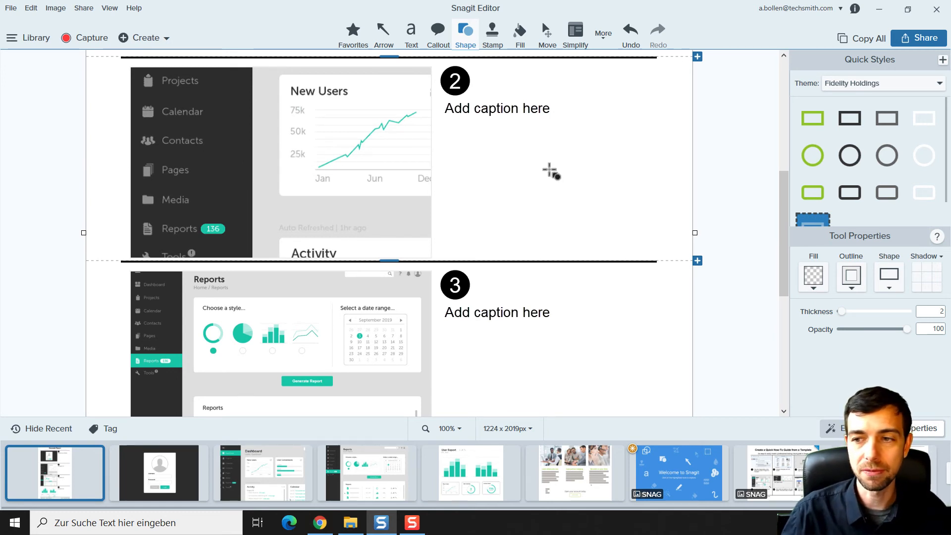
# - Insert a new title section into the template between steps 2 and 3
pyautogui.moveTo(783, 262); pyautogui.dragTo(770, 219)
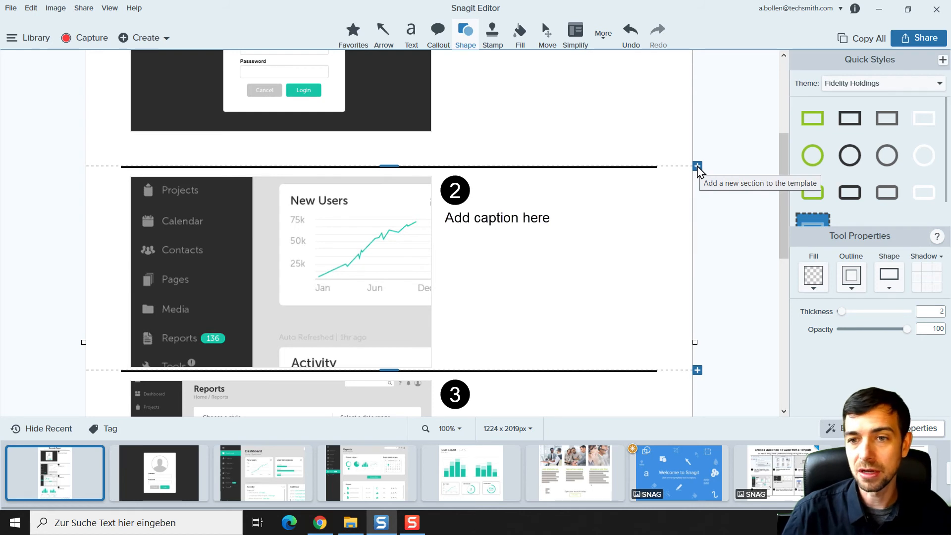
pyautogui.scroll(-3, 707, 233)
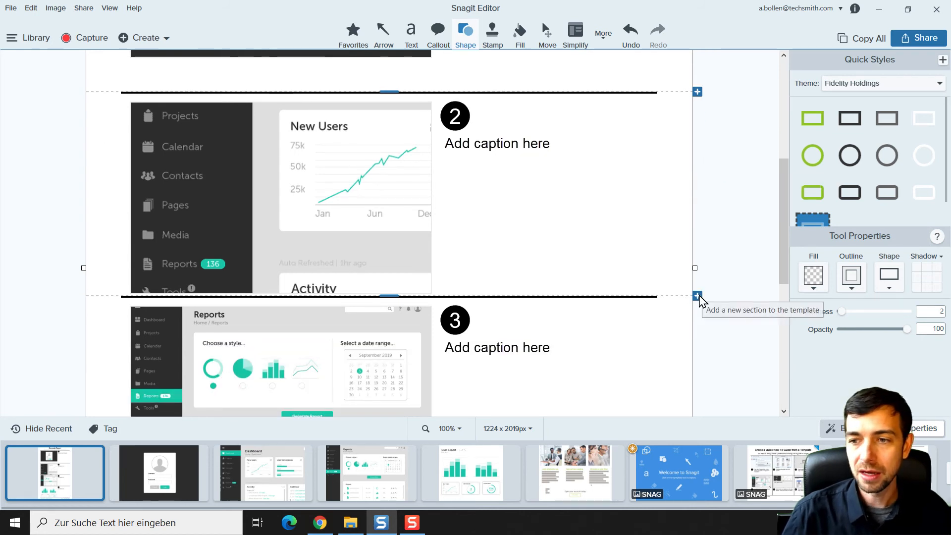
pyautogui.click(698, 297)
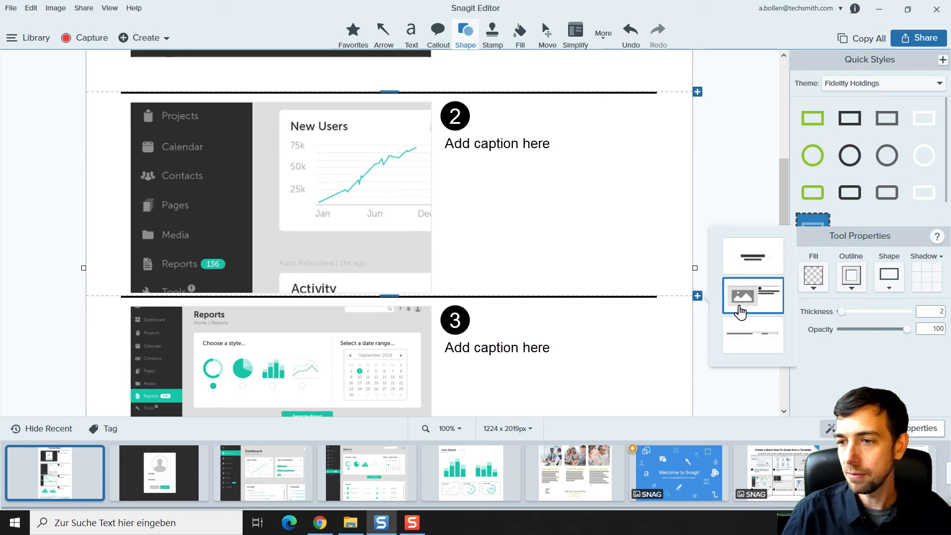
pyautogui.click(746, 257)
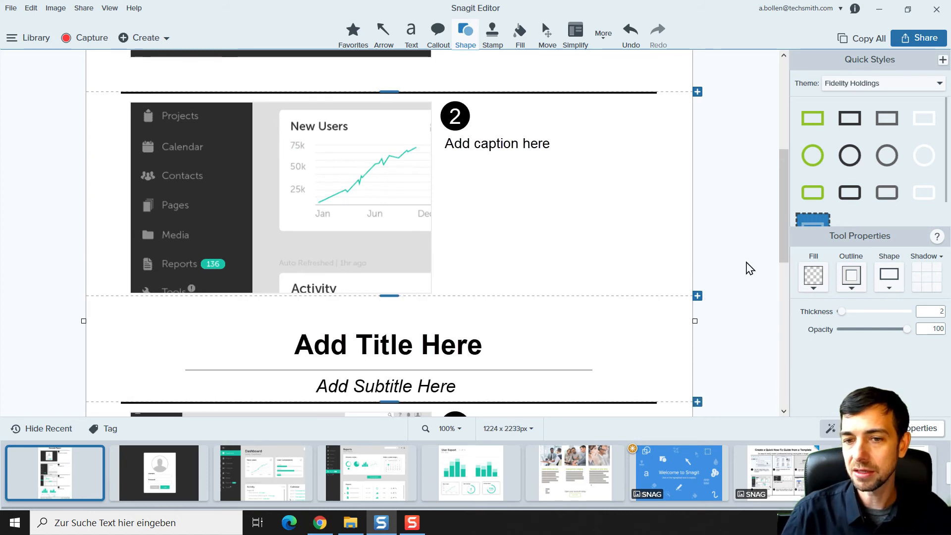
# - Replace the new section's title placeholder with "Report Info" and delete its subtitle placeholder
pyautogui.doubleClick(389, 347)
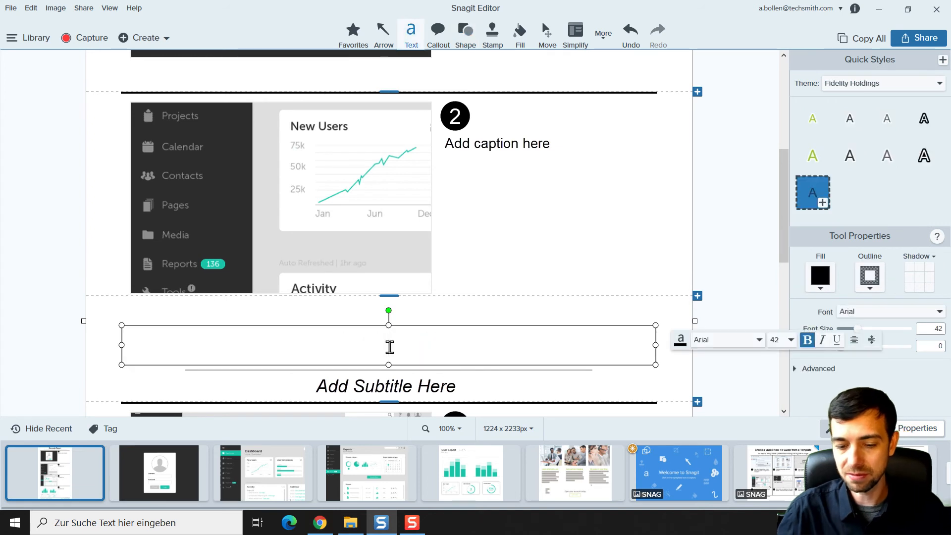
pyautogui.write('Re')
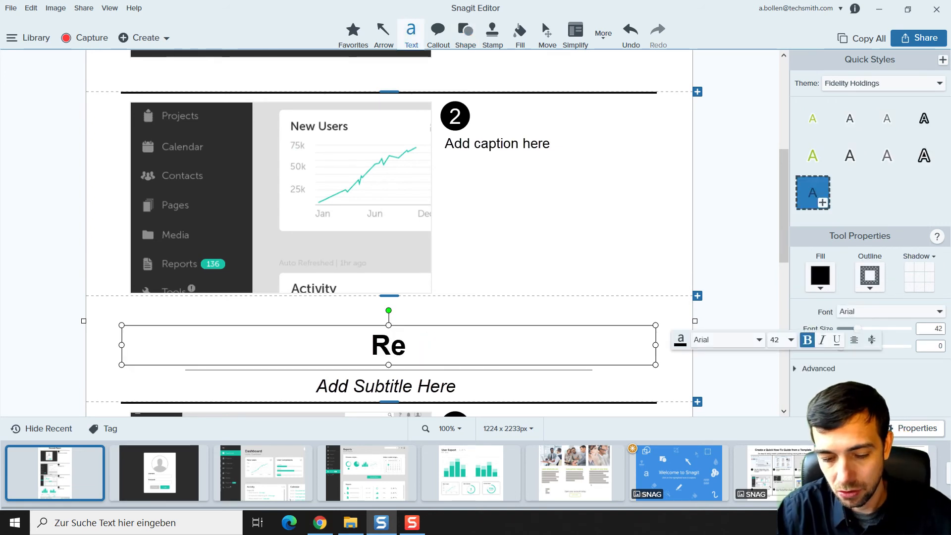
pyautogui.write('port Info')
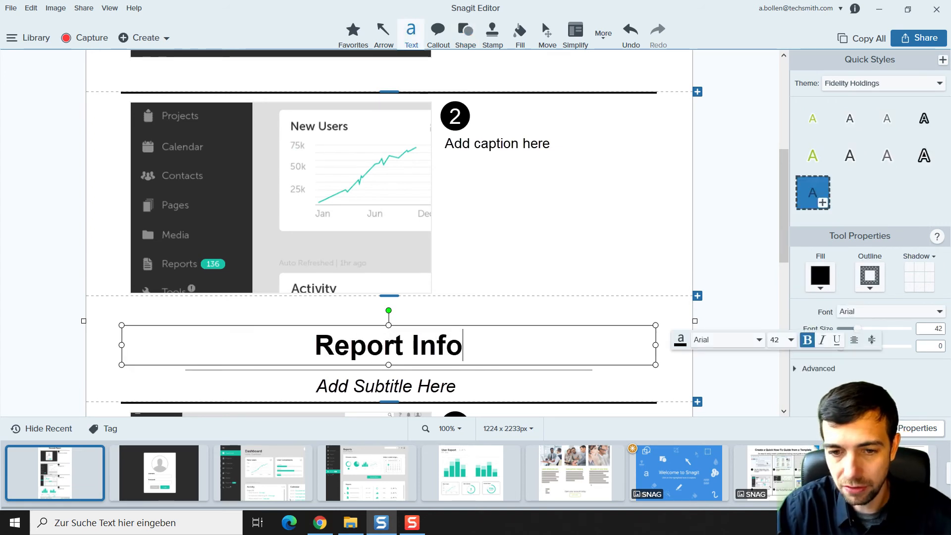
pyautogui.click(392, 387)
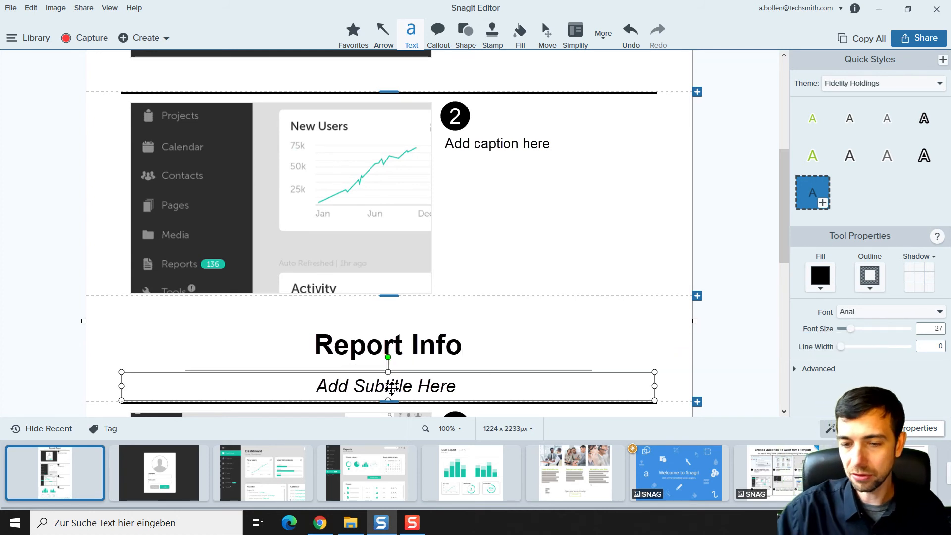
pyautogui.press('Delete')
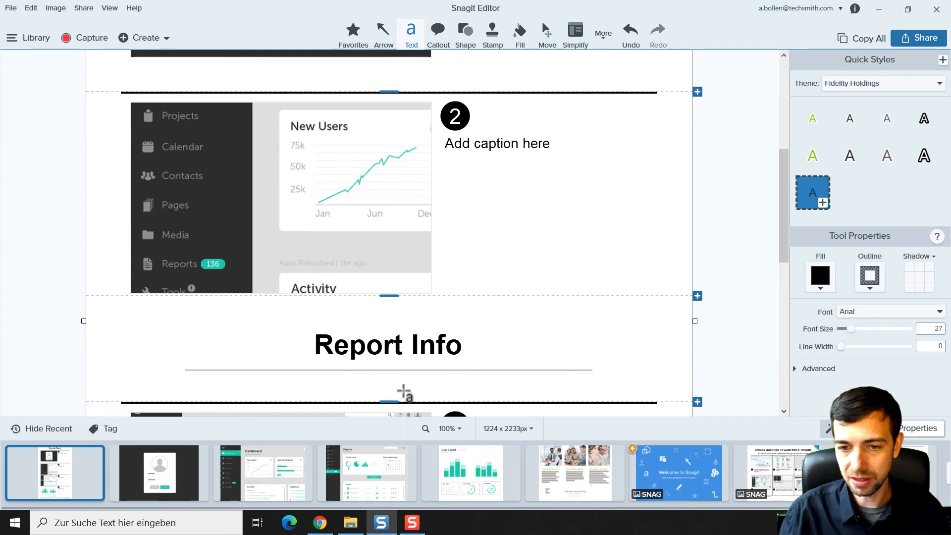
# - Move the divider above the "Report Info" section down slightly and the divider below it up closer to the title
pyautogui.moveTo(390, 402); pyautogui.dragTo(389, 390)
pyautogui.moveTo(389, 296); pyautogui.dragTo(389, 308)
pyautogui.moveTo(391, 402); pyautogui.dragTo(389, 390)
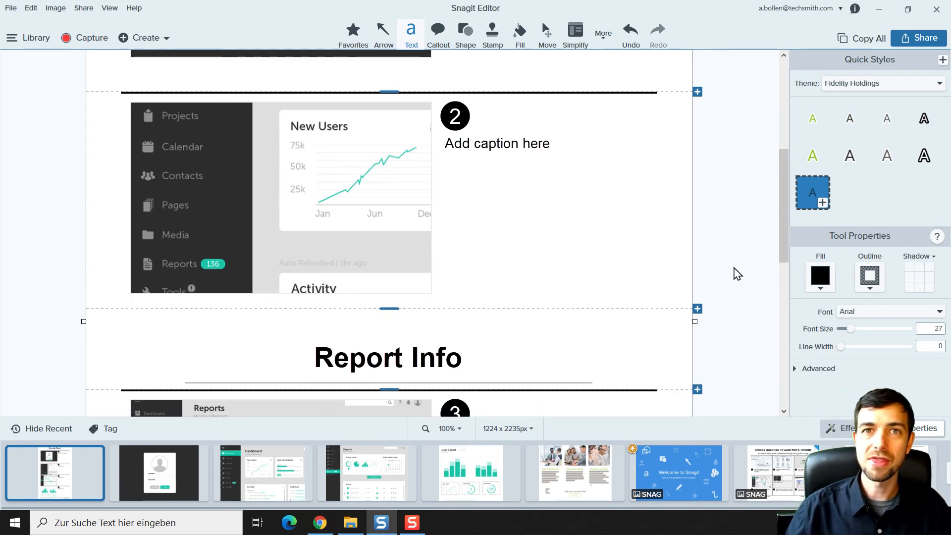
# - Create a new image from the colourful two-step portrait template with the yellow and orange title banner
pyautogui.moveTo(787, 213); pyautogui.dragTo(766, 65)
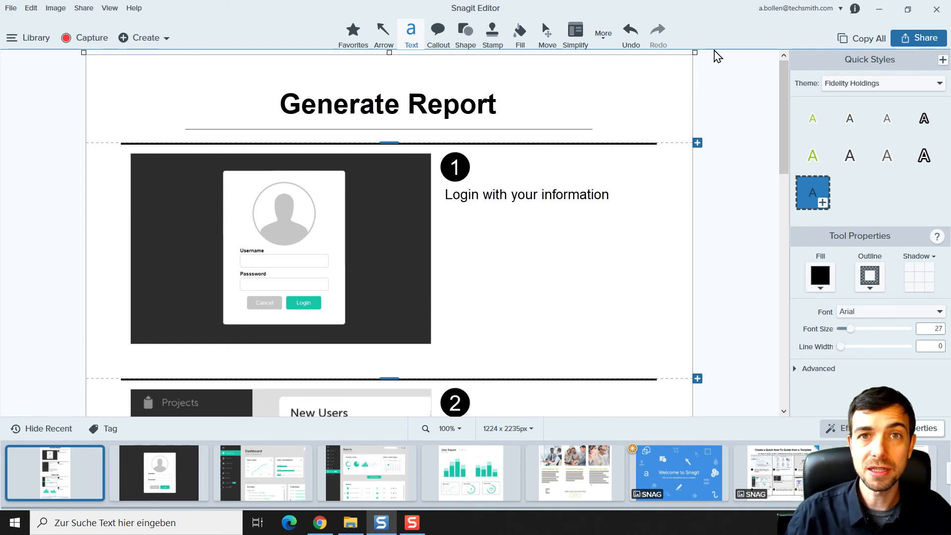
pyautogui.click(169, 38)
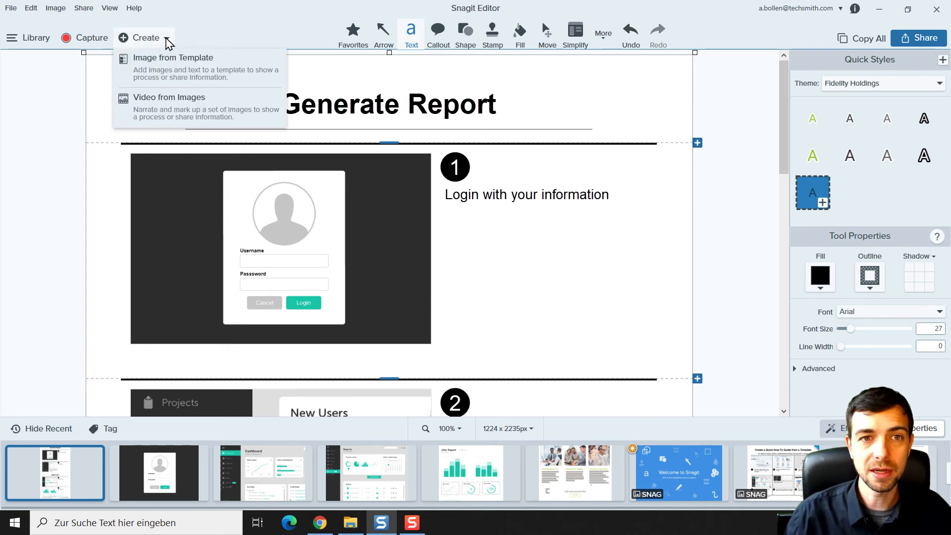
pyautogui.click(147, 63)
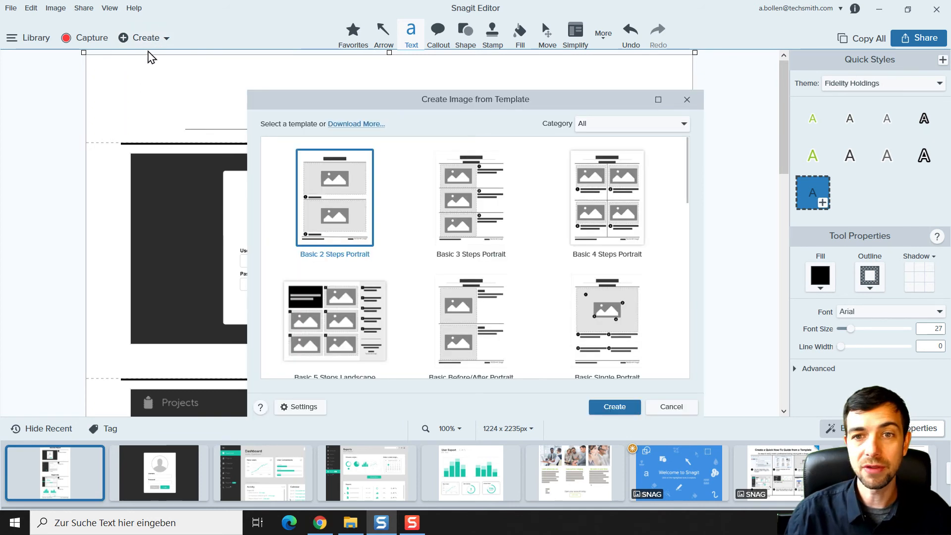
pyautogui.scroll(-2, 504, 206)
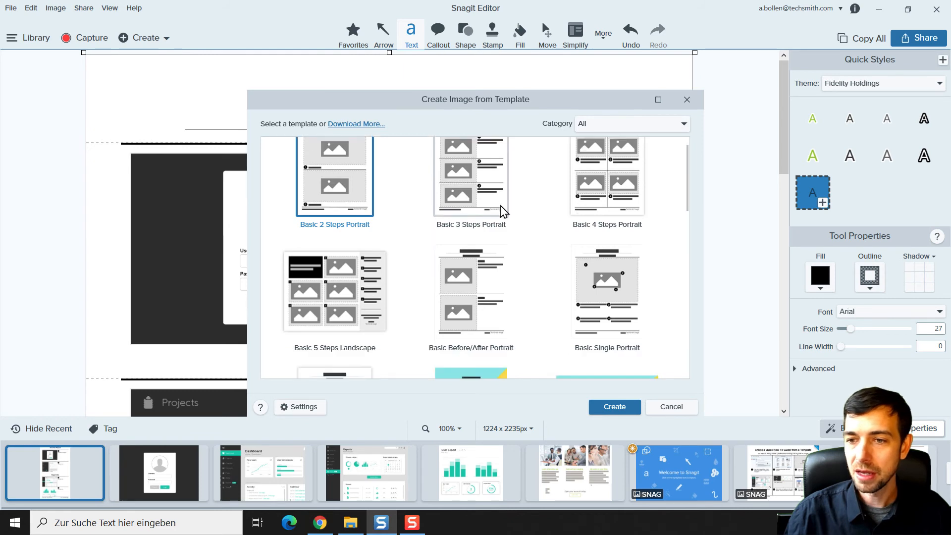
pyautogui.moveTo(689, 188); pyautogui.dragTo(685, 287)
pyautogui.doubleClick(494, 253)
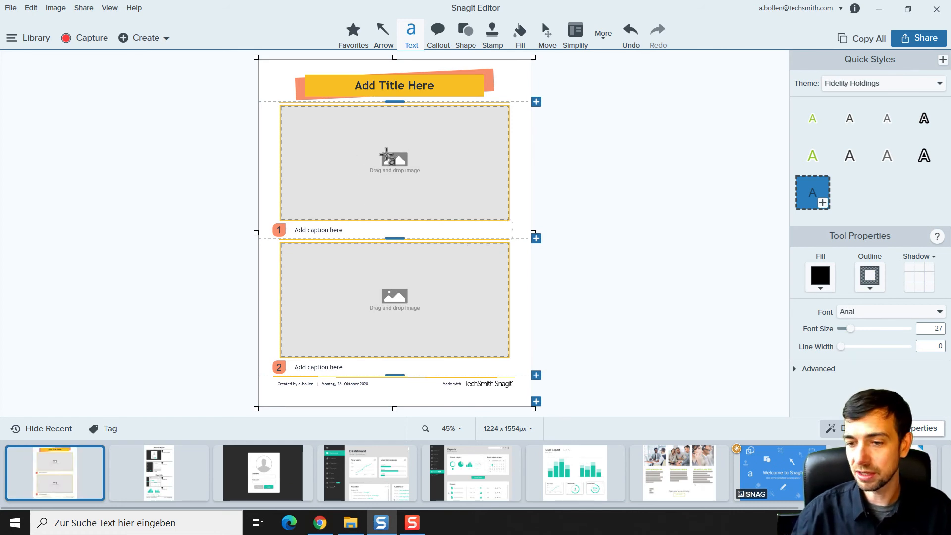
# - Place the capture with three business photos in the step 1 image placeholder and shift it up slightly within the frame
pyautogui.moveTo(658, 445); pyautogui.dragTo(396, 166)
pyautogui.doubleClick(380, 152)
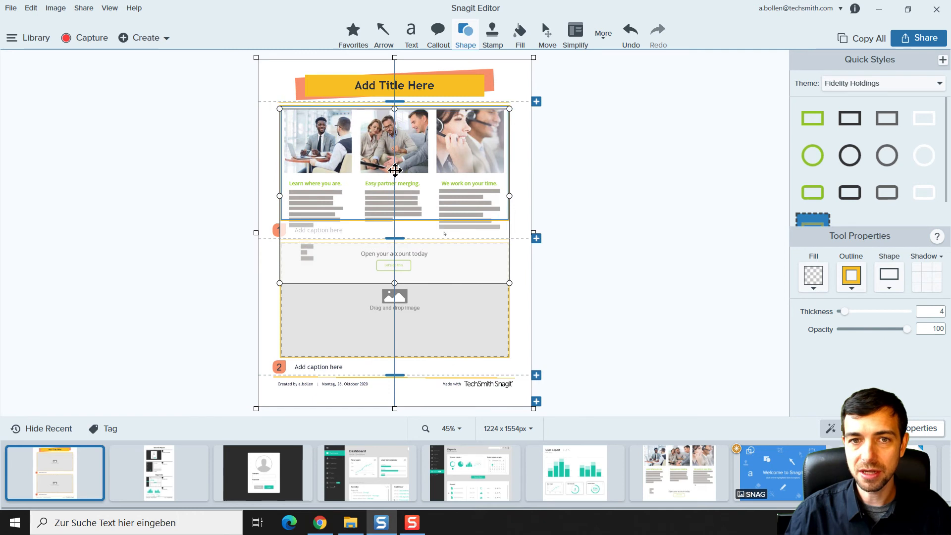
pyautogui.click(676, 229)
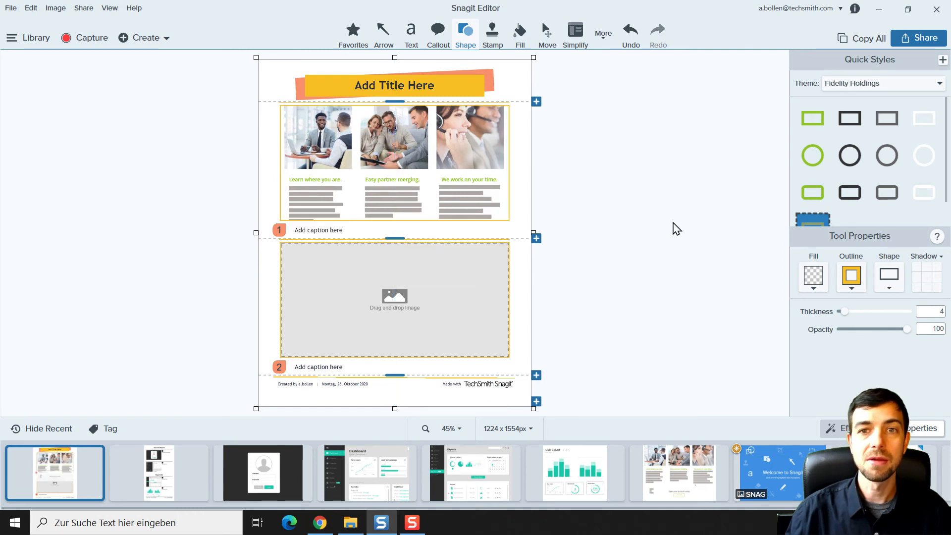
# - Add another image step section below step 1, and insert a title section between step 1 and step 2
pyautogui.click(537, 238)
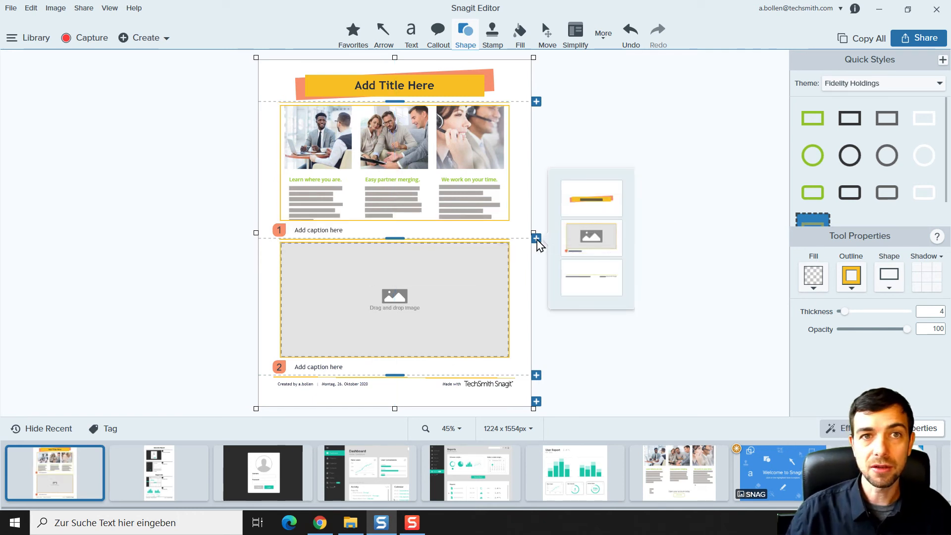
pyautogui.click(590, 241)
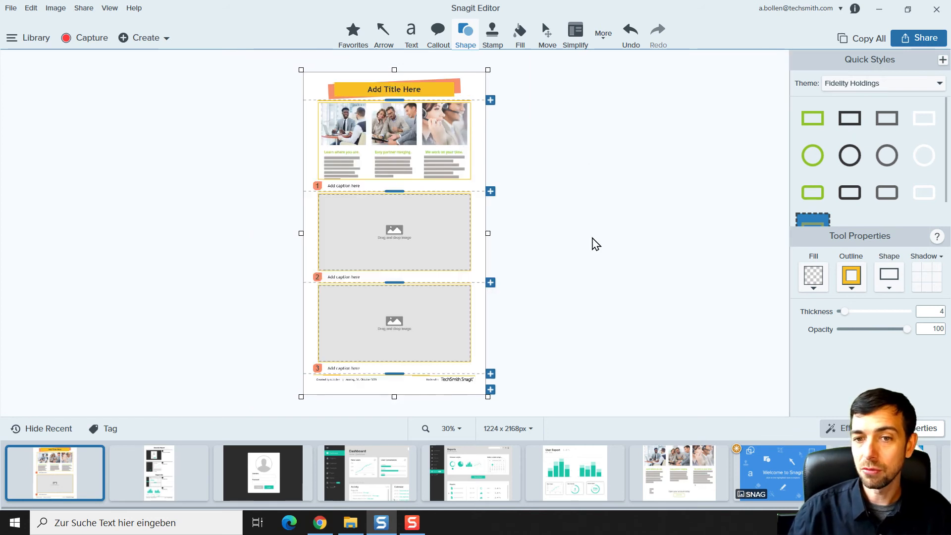
pyautogui.click(490, 191)
pyautogui.click(545, 161)
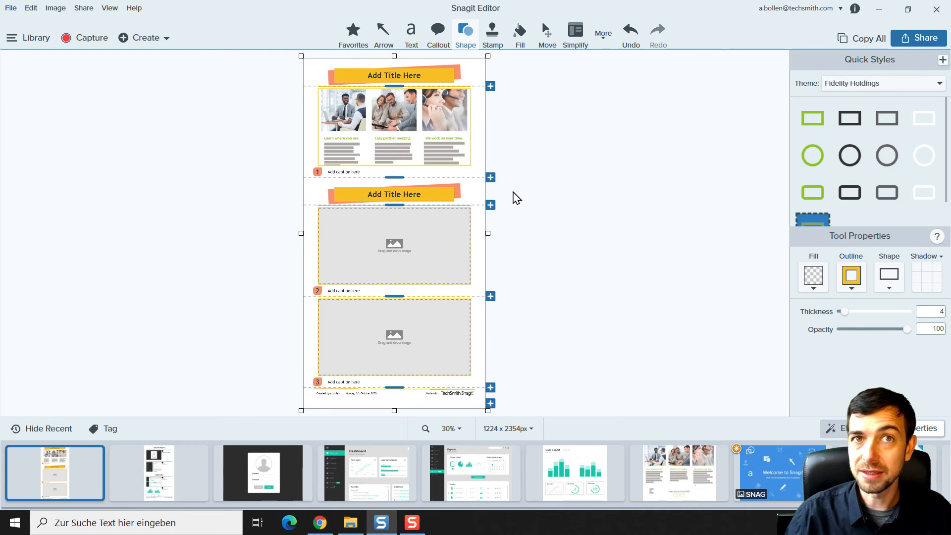
# - Remove the empty step 2 section directly below the second title banner
pyautogui.rightClick(422, 222)
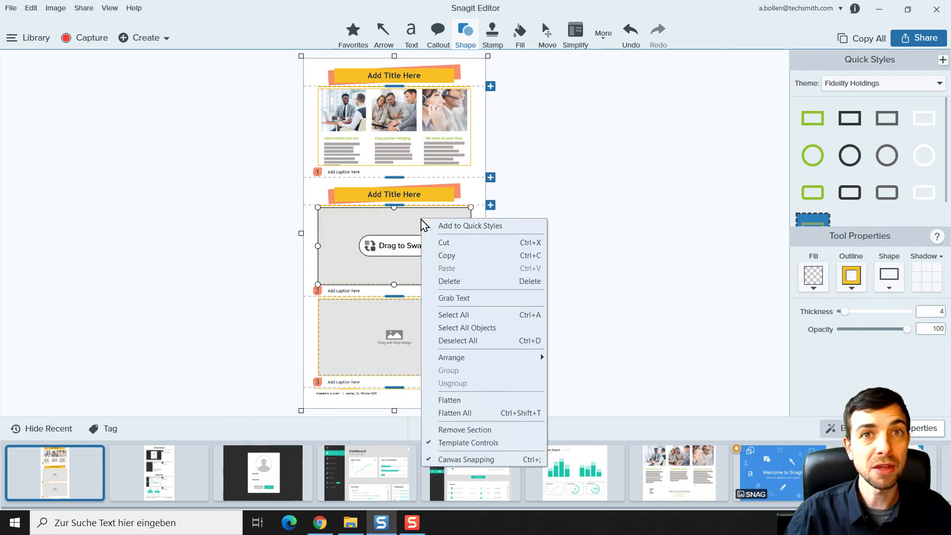
pyautogui.click(498, 430)
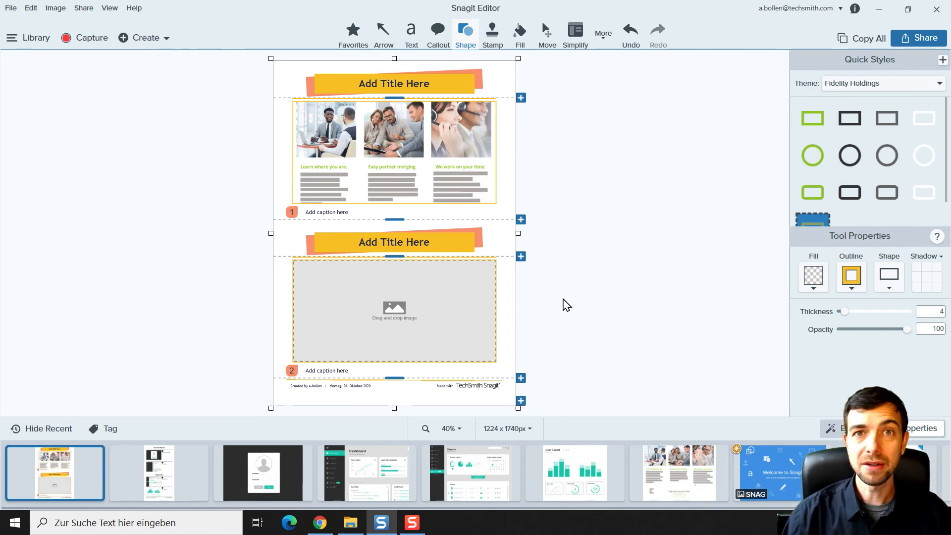
# - Swap the three-photo image with the empty step 2 placeholder, and move the divider under the main title down slightly
pyautogui.moveTo(417, 312); pyautogui.dragTo(415, 144)
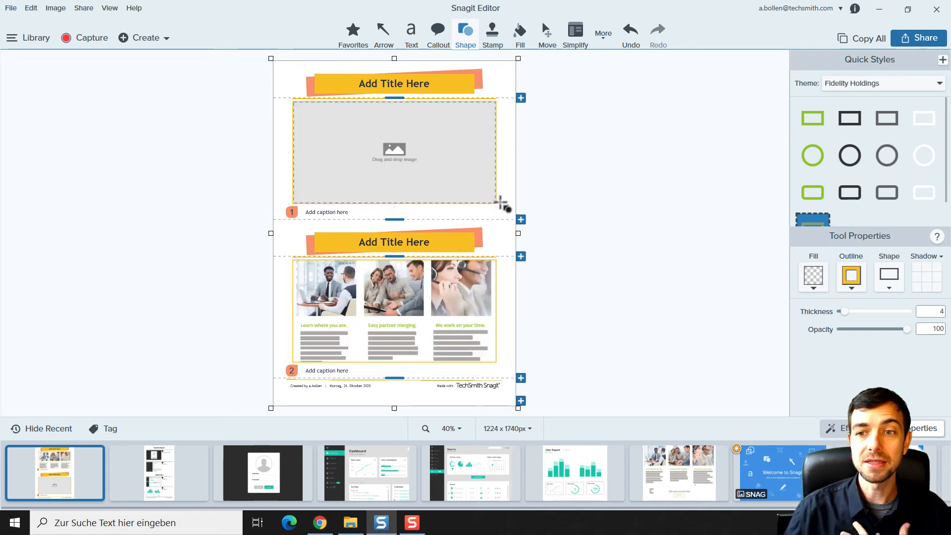
pyautogui.moveTo(395, 98)
pyautogui.mouseDown()
pyautogui.moveTo(393, 139)
pyautogui.moveTo(406, 133)
pyautogui.moveTo(391, 96)
pyautogui.moveTo(391, 106)
pyautogui.mouseUp()
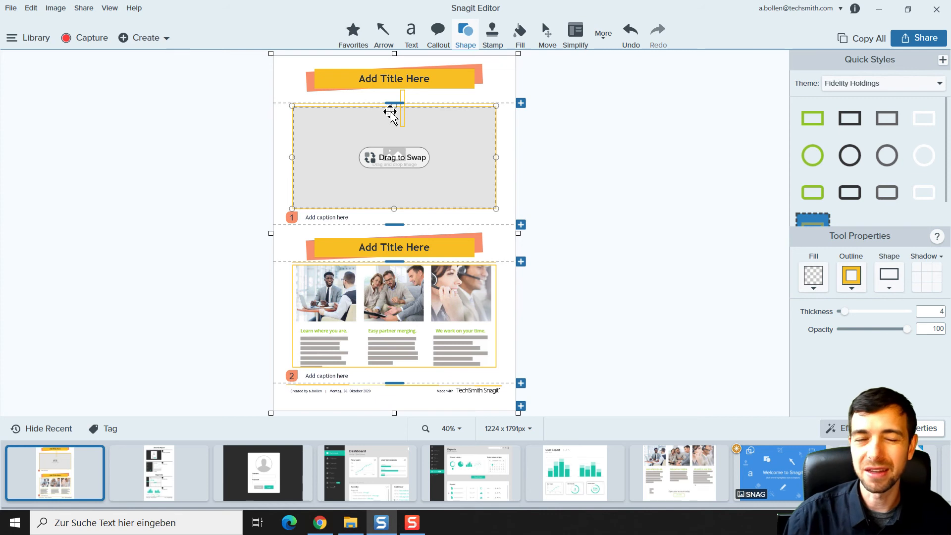
# - Magnify the shaft area near the top of the flow diagram at 200% using the green circular Magnify style
pyautogui.click(144, 38)
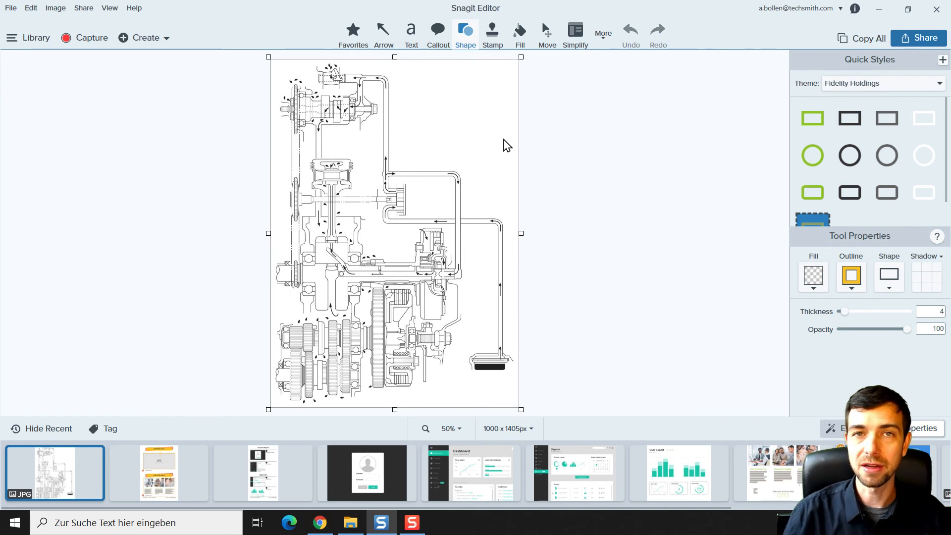
pyautogui.click(605, 37)
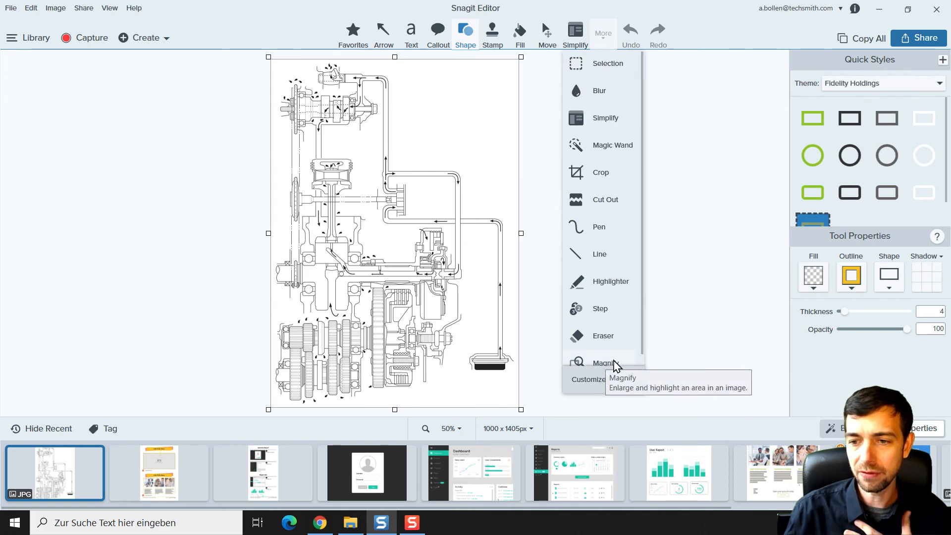
pyautogui.click(614, 362)
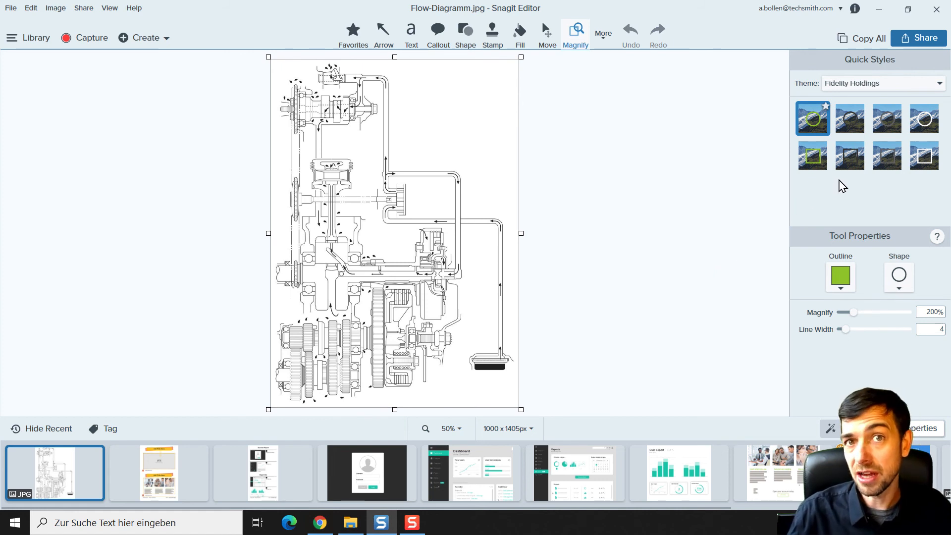
pyautogui.click(814, 156)
pyautogui.click(814, 126)
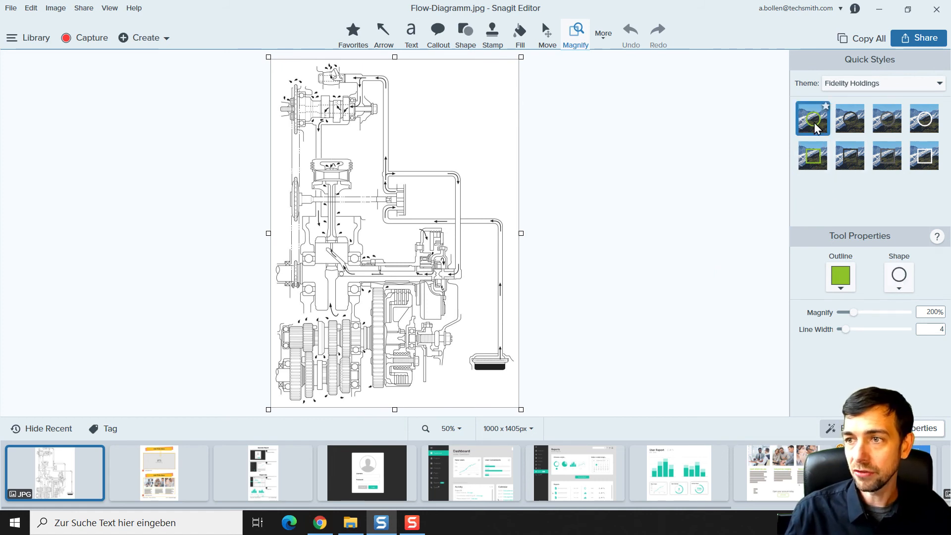
pyautogui.moveTo(344, 85); pyautogui.dragTo(394, 128)
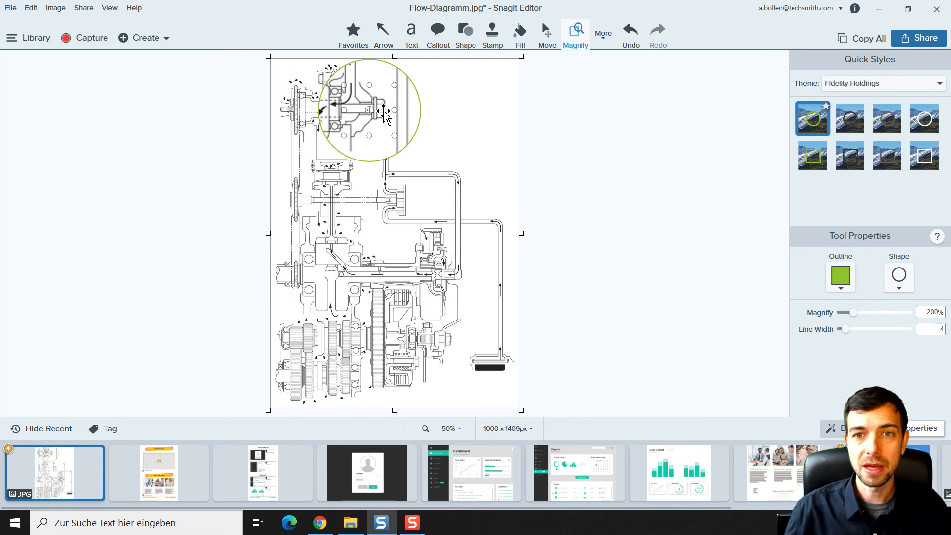
# - Place the magnified circle in the blank area right of the shaft and shrink its source circle tightly around the shaft end
pyautogui.moveTo(368, 110); pyautogui.dragTo(473, 87)
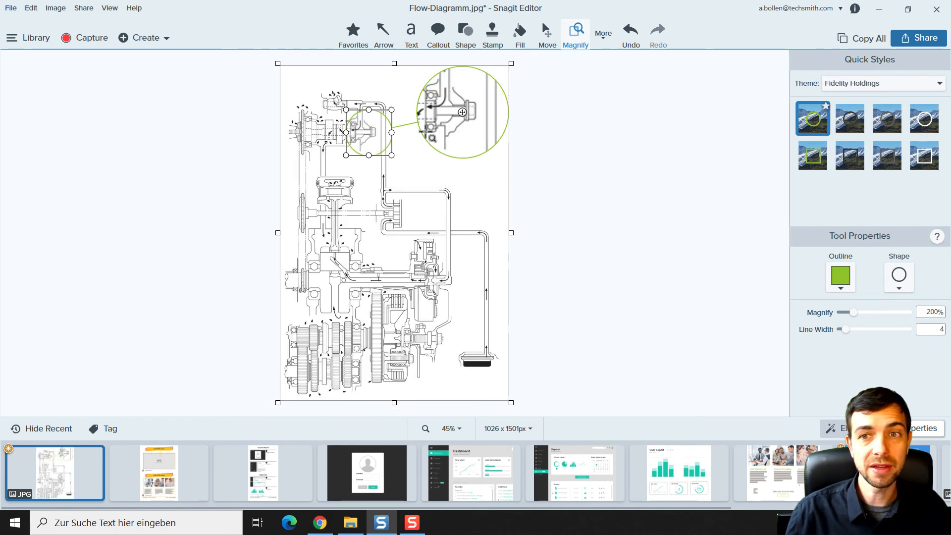
pyautogui.click(544, 156)
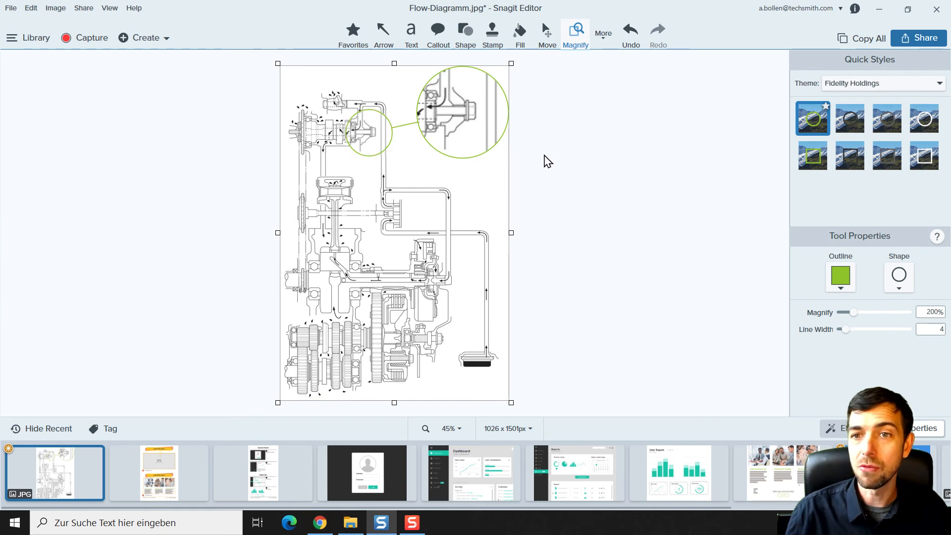
pyautogui.click(365, 134)
pyautogui.moveTo(392, 155); pyautogui.dragTo(382, 145)
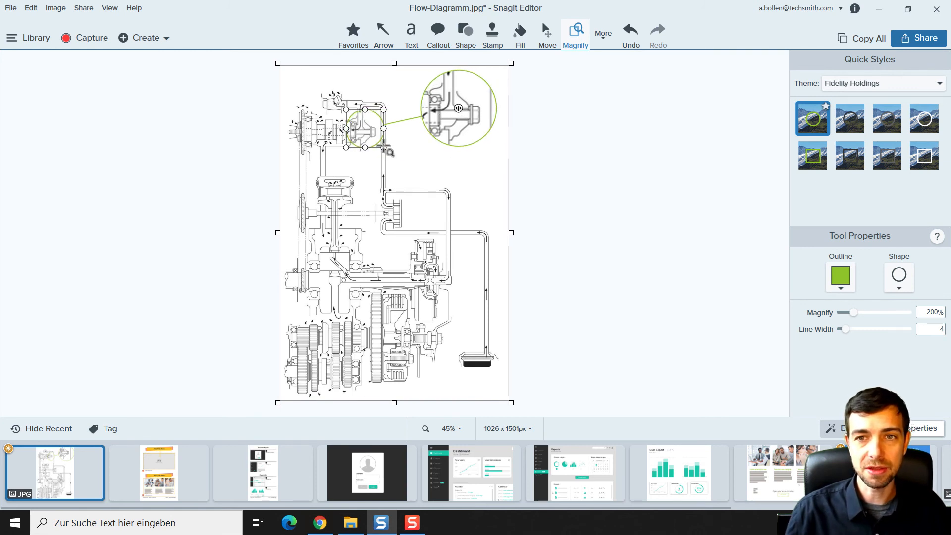
pyautogui.moveTo(349, 110); pyautogui.dragTo(378, 112)
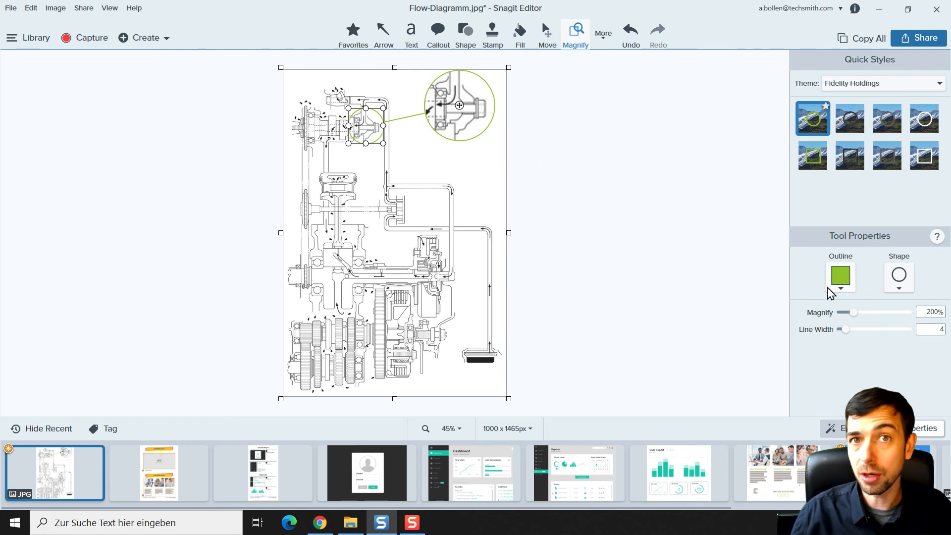
# - Set the shaft magnifier to 189% magnification with a line width of 7
pyautogui.moveTo(853, 313); pyautogui.dragTo(851, 330)
pyautogui.click(605, 221)
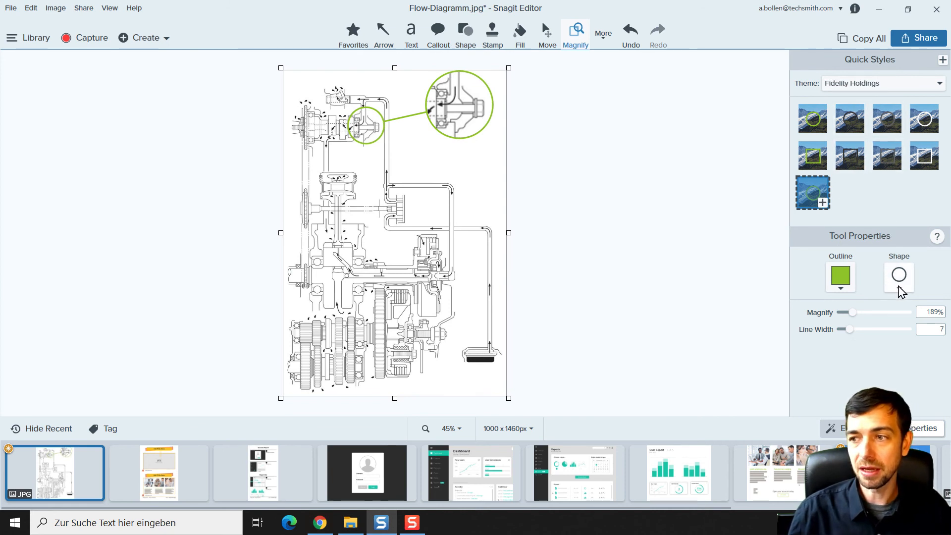
# - Magnify the black strainer at the diagram's lower right with a rounded rectangle shape and a black outline
pyautogui.click(900, 289)
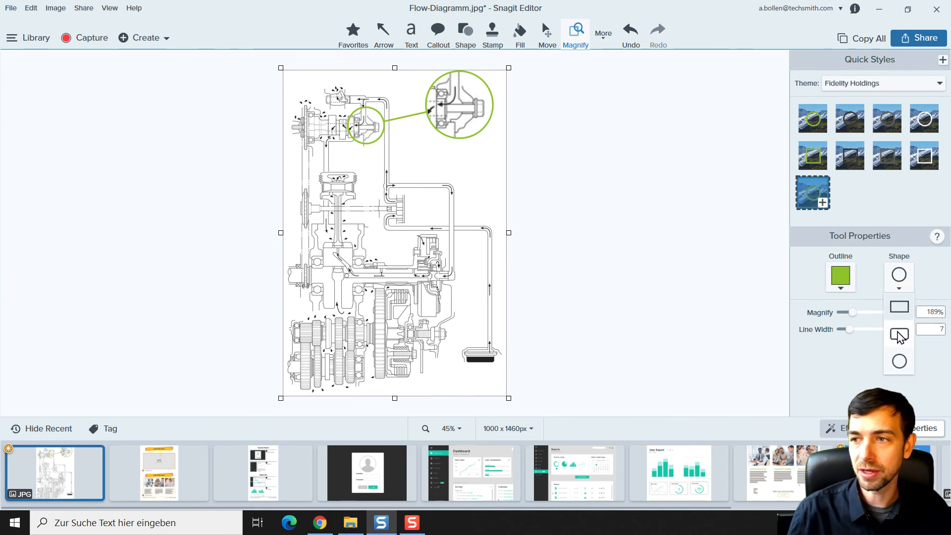
pyautogui.click(900, 336)
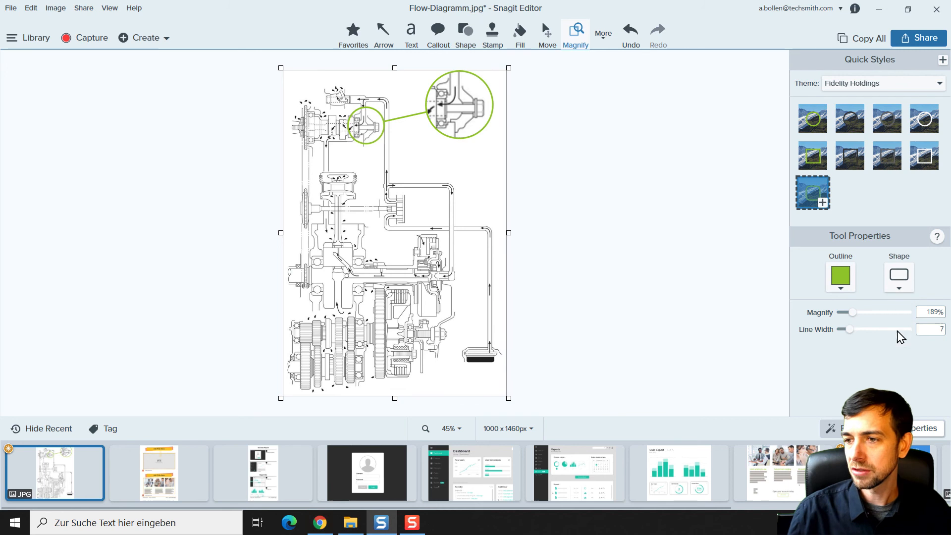
pyautogui.click(842, 277)
pyautogui.click(818, 326)
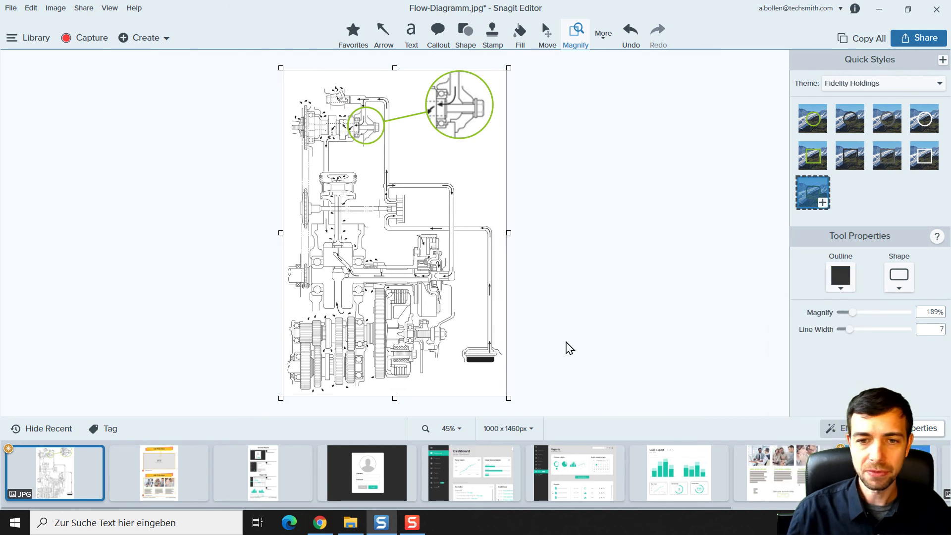
pyautogui.moveTo(448, 337); pyautogui.dragTo(515, 373)
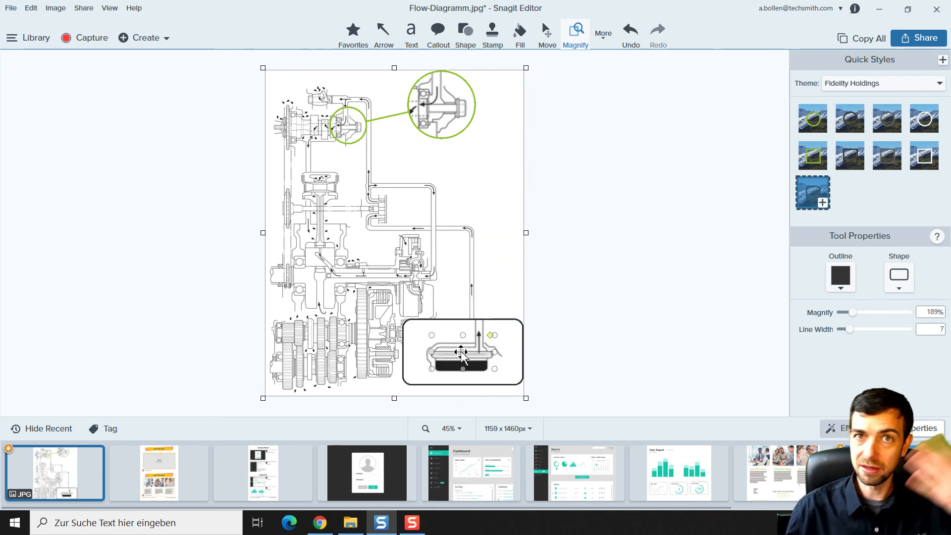
# - Place the magnified strainer box in the blank area above and to the right, and tighten its source rectangle around the strainer
pyautogui.moveTo(464, 352); pyautogui.dragTo(543, 282)
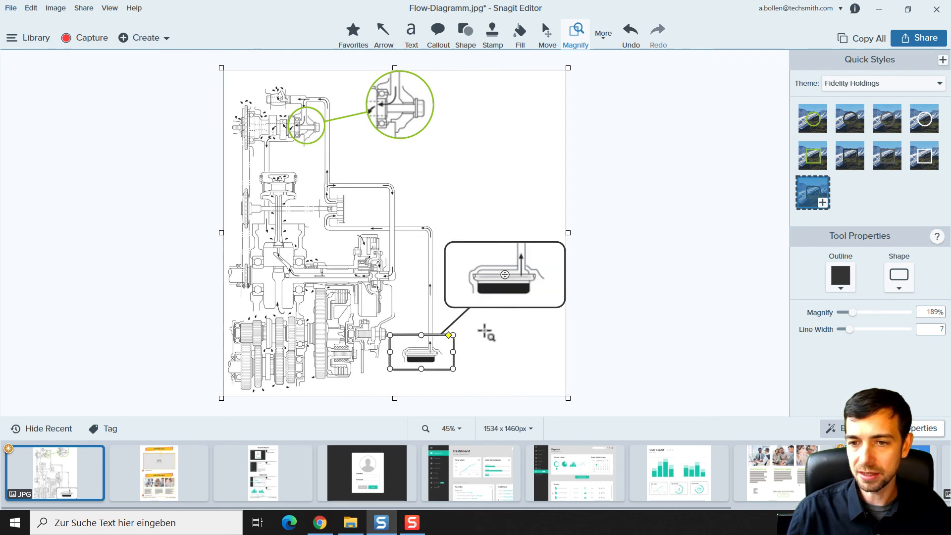
pyautogui.moveTo(390, 335); pyautogui.dragTo(400, 341)
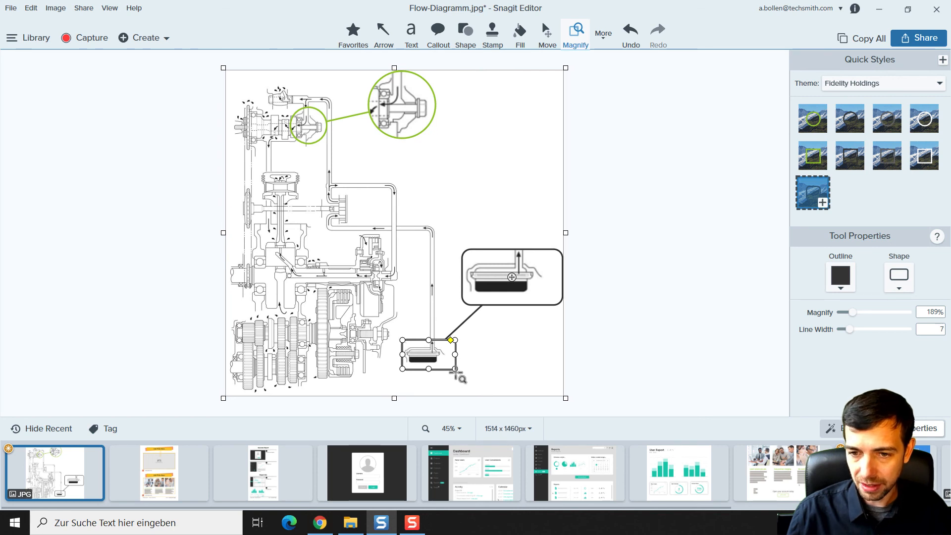
pyautogui.moveTo(456, 369); pyautogui.dragTo(448, 366)
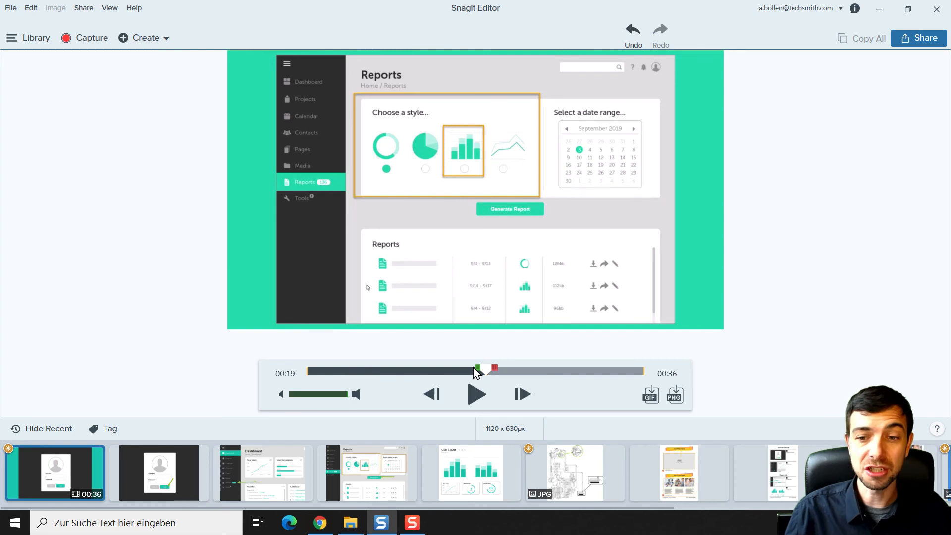
# - Select the dashboard section of the video from about 00:08 to 00:11 and start a GIF from that selection
pyautogui.moveTo(488, 372); pyautogui.dragTo(386, 374)
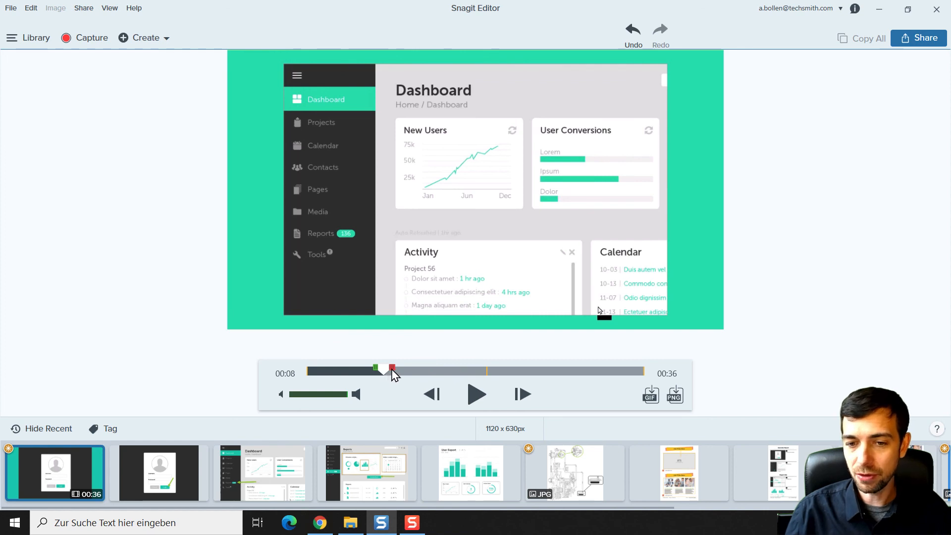
pyautogui.moveTo(394, 374); pyautogui.dragTo(424, 375)
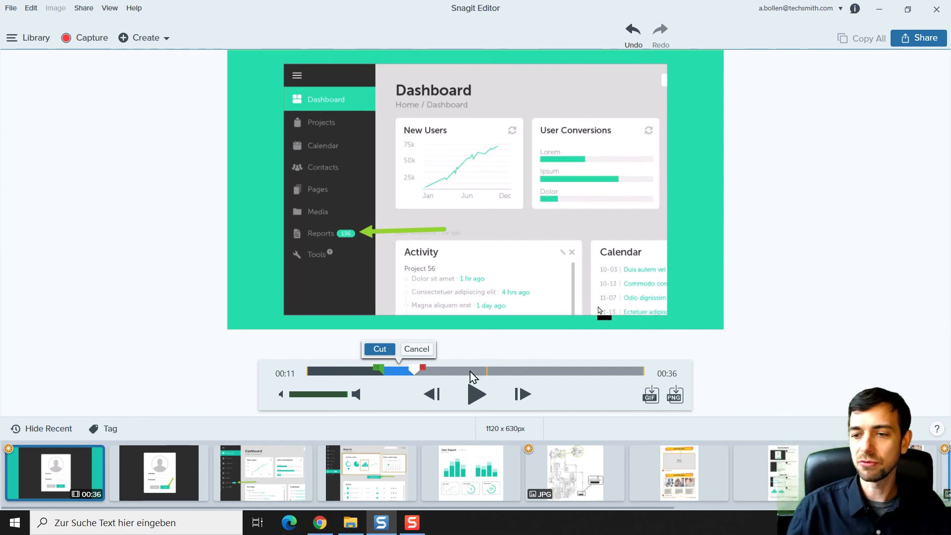
pyautogui.click(651, 396)
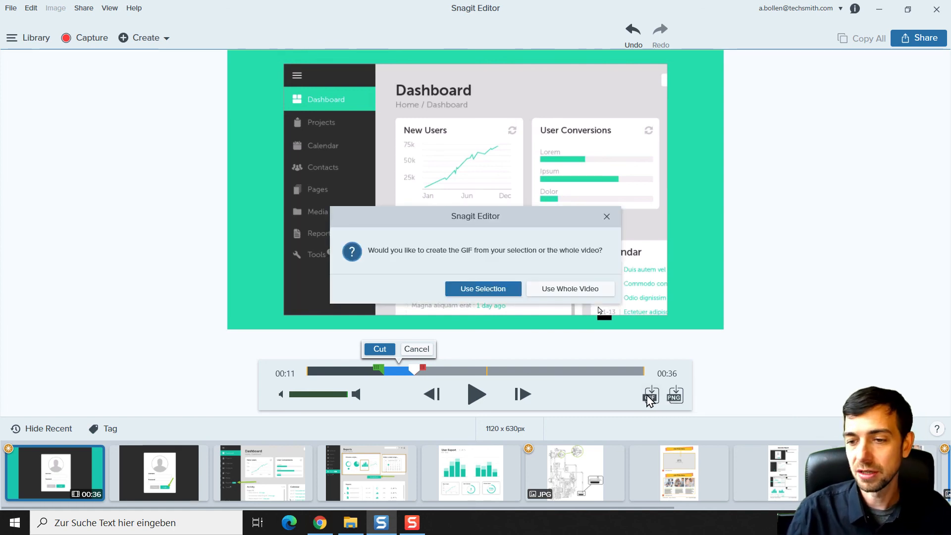
pyautogui.click(497, 292)
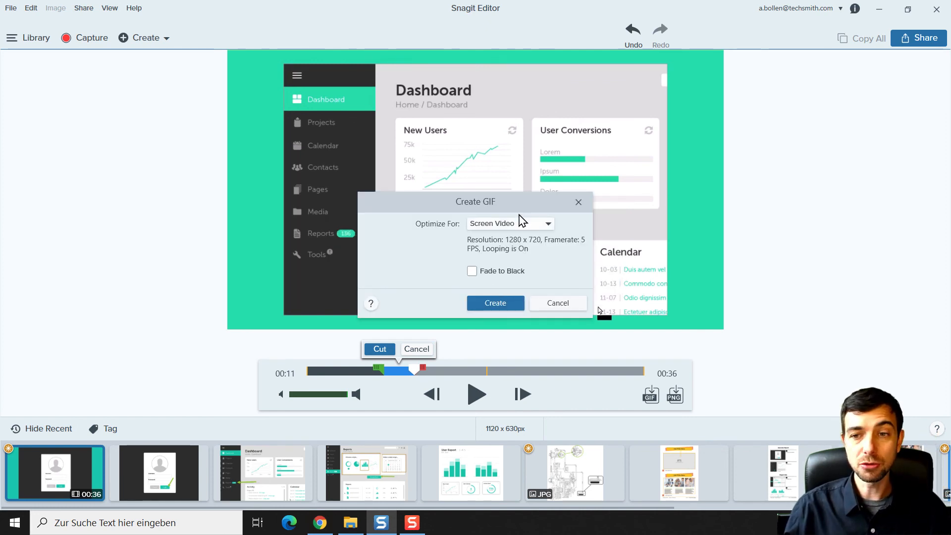
# - Create the GIF optimized for High Motion Video and play it back
pyautogui.click(547, 224)
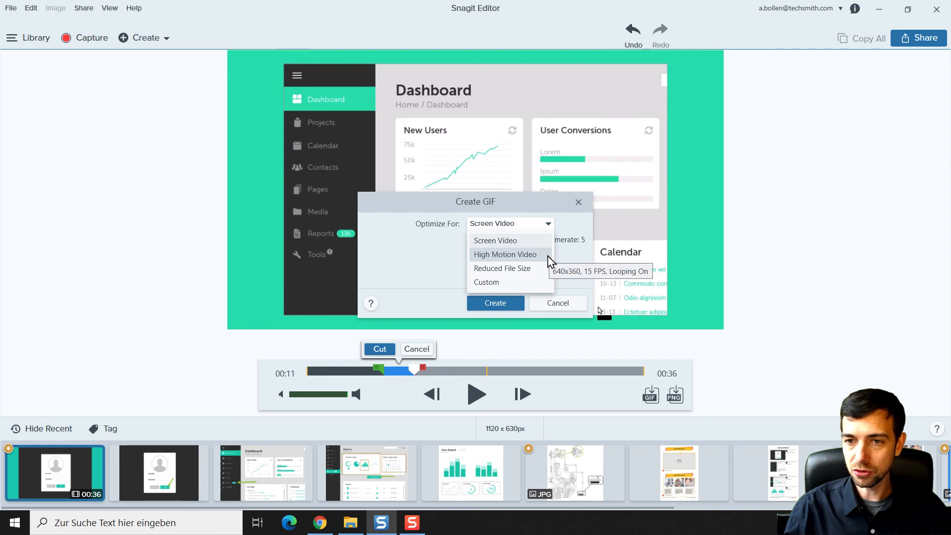
pyautogui.click(525, 254)
pyautogui.click(495, 303)
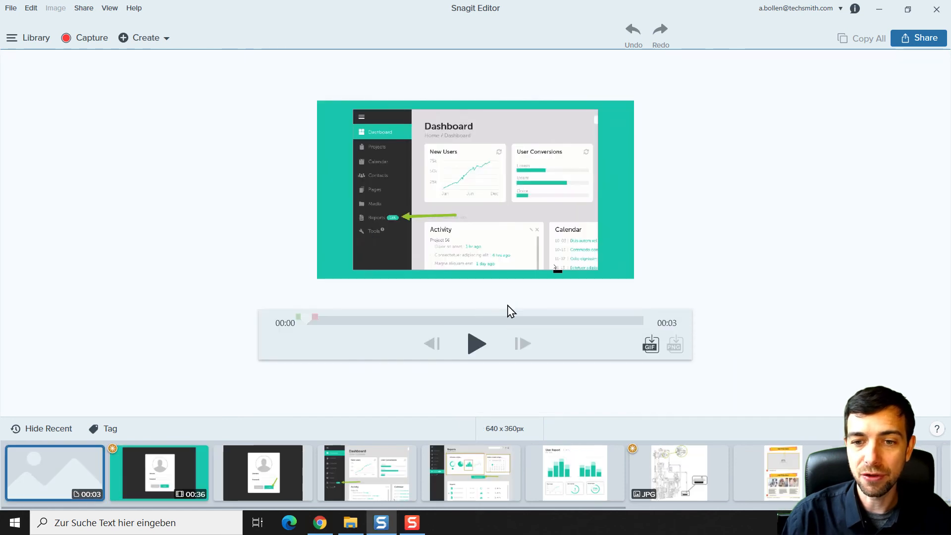
pyautogui.click(476, 347)
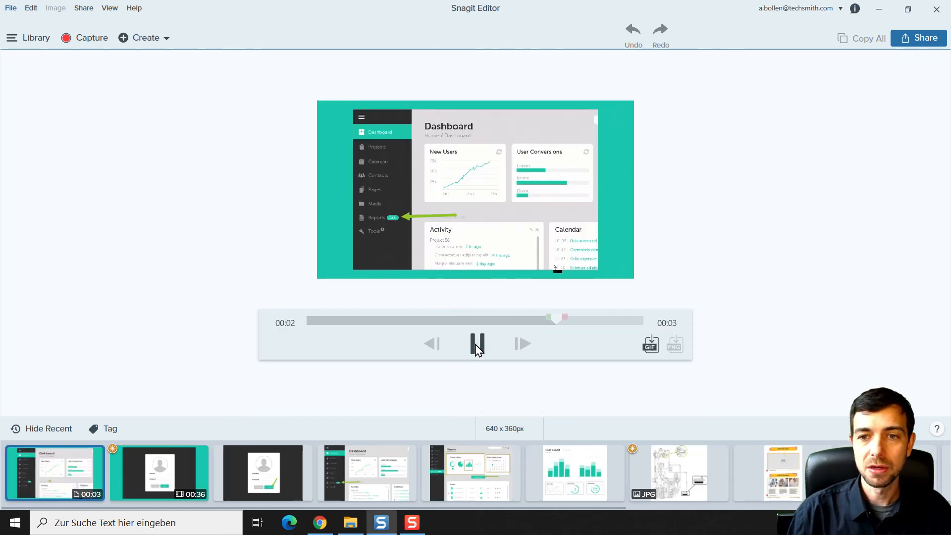